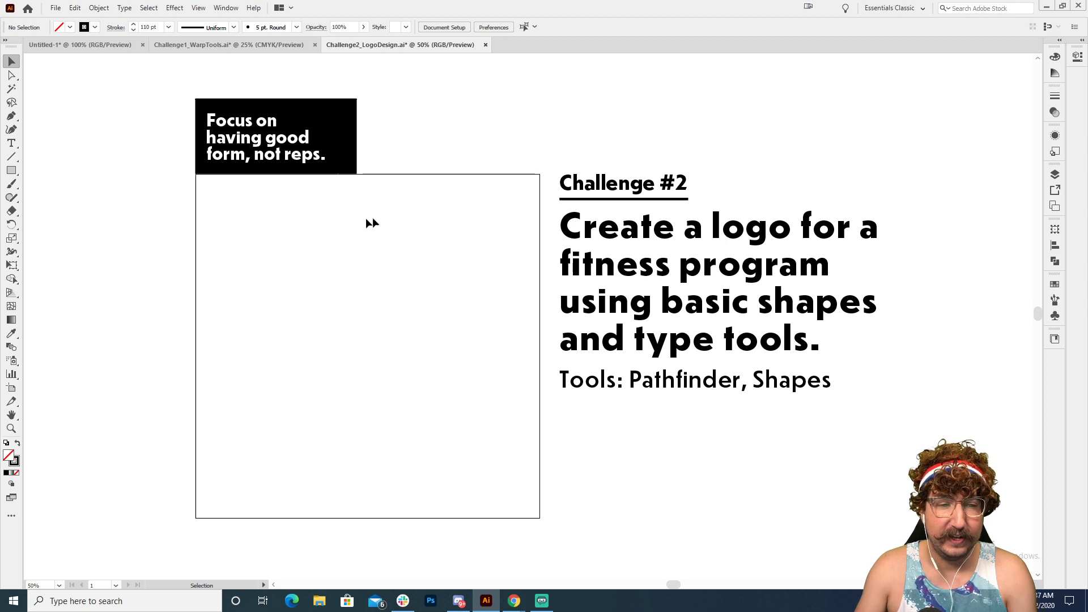
Step: Add the point text "SYMBOL" inside the empty square and scale it up to about 138 pt
key(t)
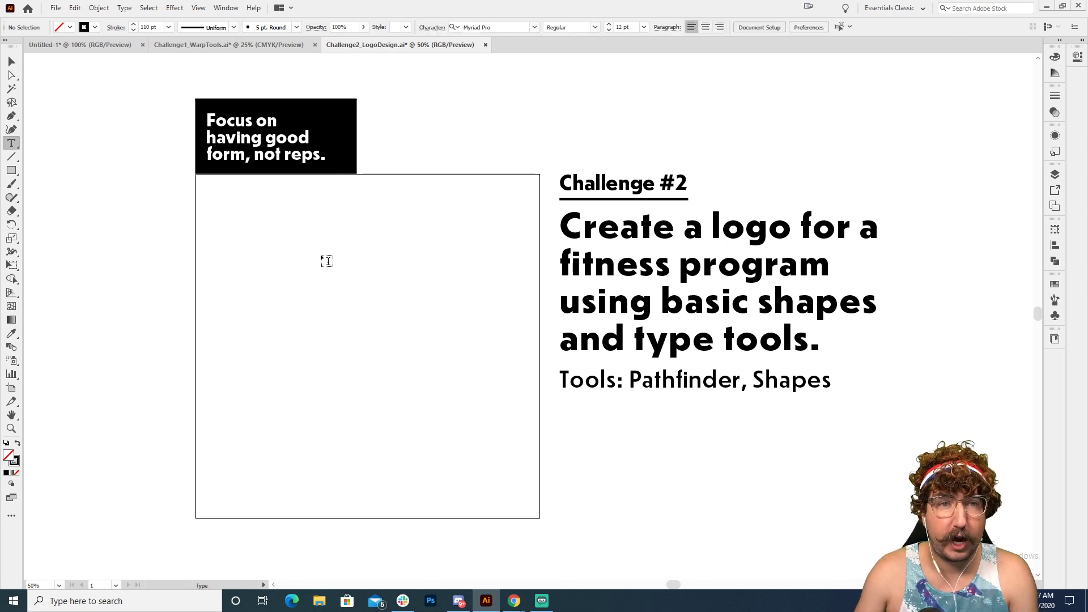
click(327, 250)
key(BackSpace)
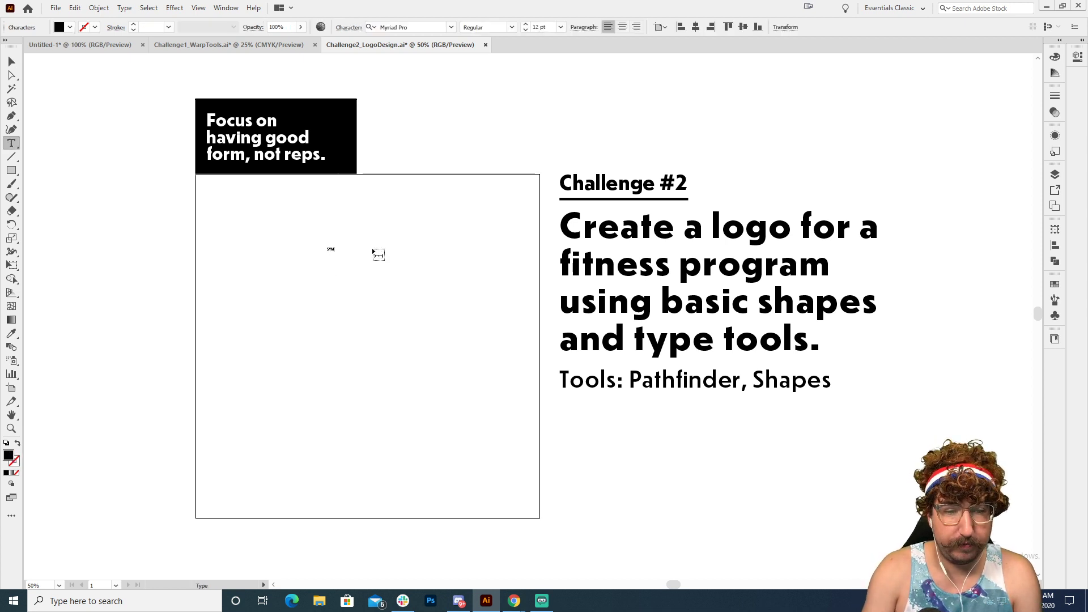
click(12, 61)
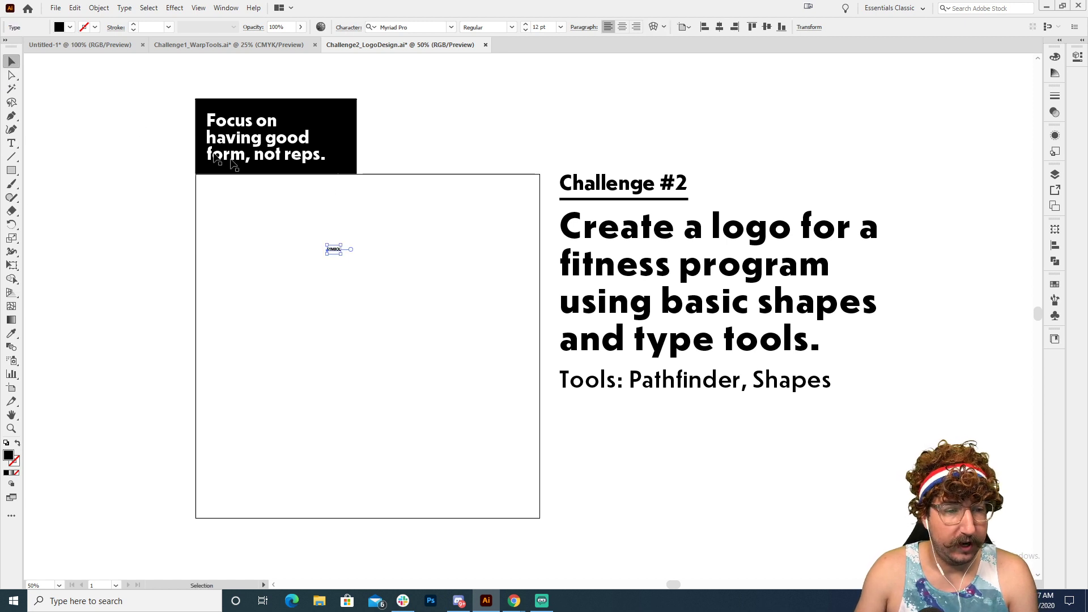
key(s)
drag(346, 240, 535, 126)
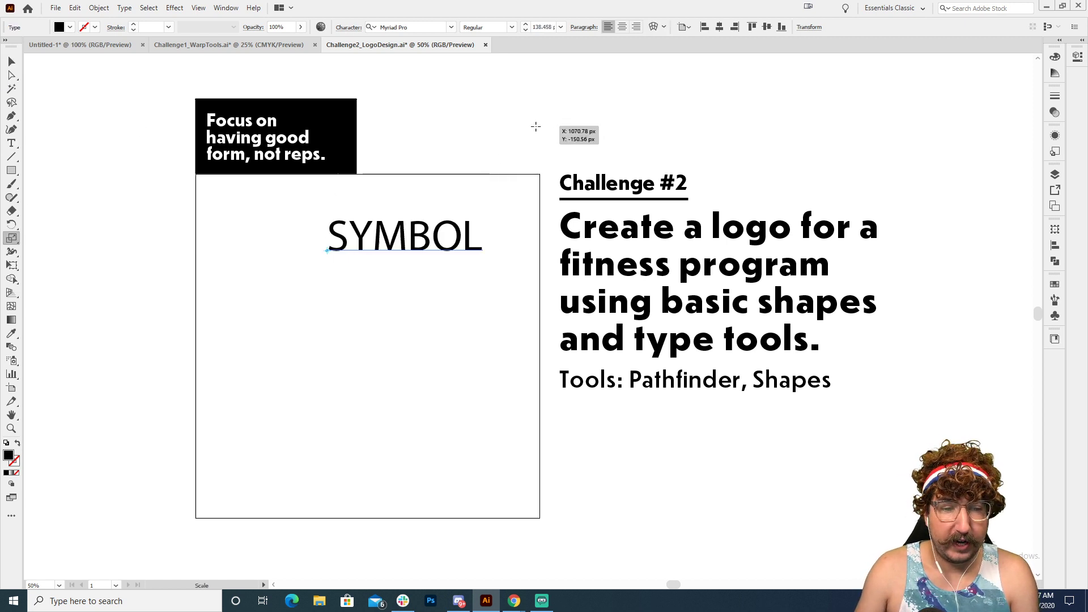
Step: Center-align the "SYMBOL" text and move it to the upper part of the square
click(622, 28)
key(v)
click(515, 113)
drag(376, 238, 422, 215)
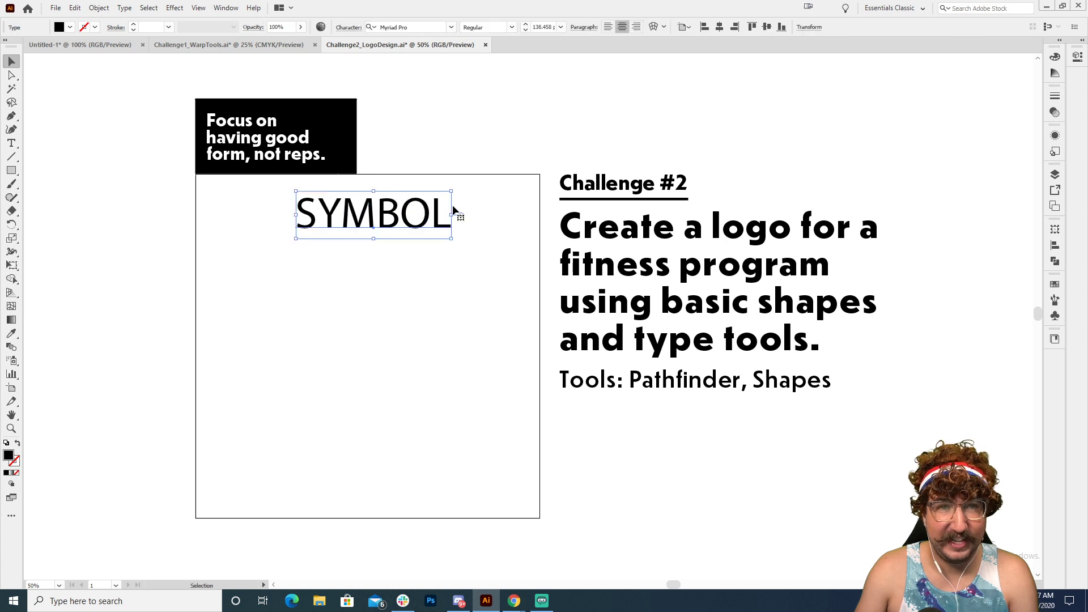
Step: Match "SYMBOL" to the large challenge heading's Dunbar Text Extra Bold style with the Eyedropper, and restore its center alignment
key(i)
click(653, 234)
key(v)
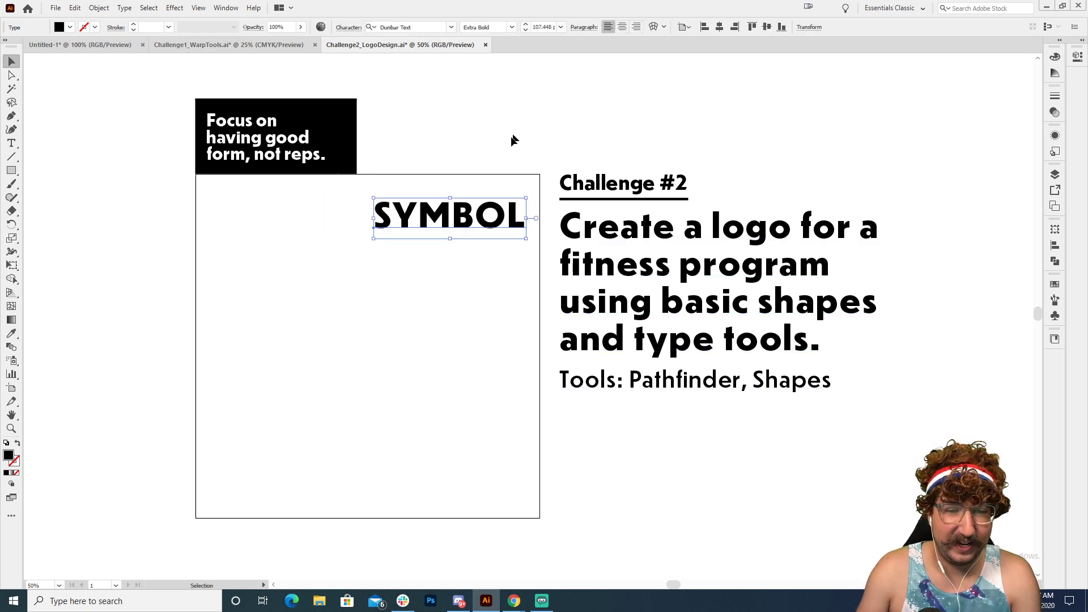
drag(502, 218, 432, 220)
click(623, 28)
click(510, 114)
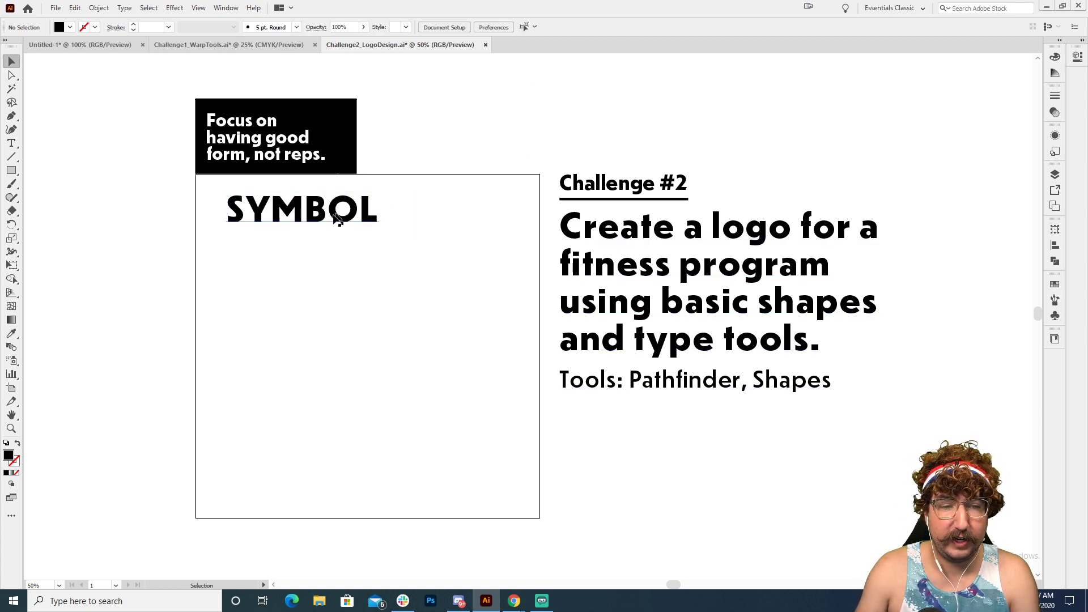
Step: Duplicate the "SYMBOL" heading directly below itself and replace the copy's text with "Understood within" and "a cultural context." on two lines
drag(328, 217, 426, 238)
double_click(408, 239)
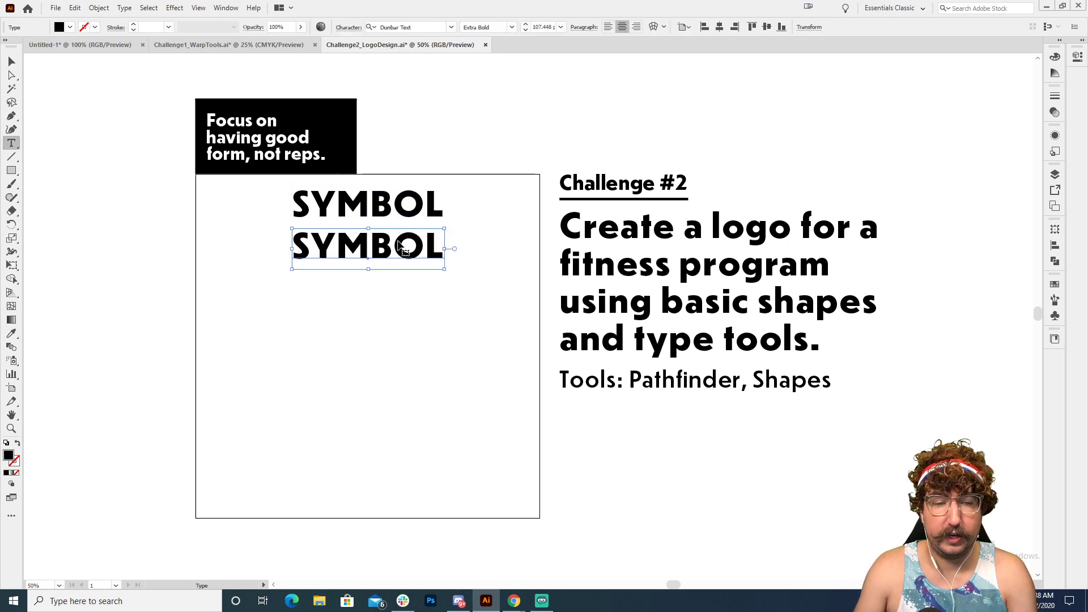
double_click(408, 238)
text(Und)
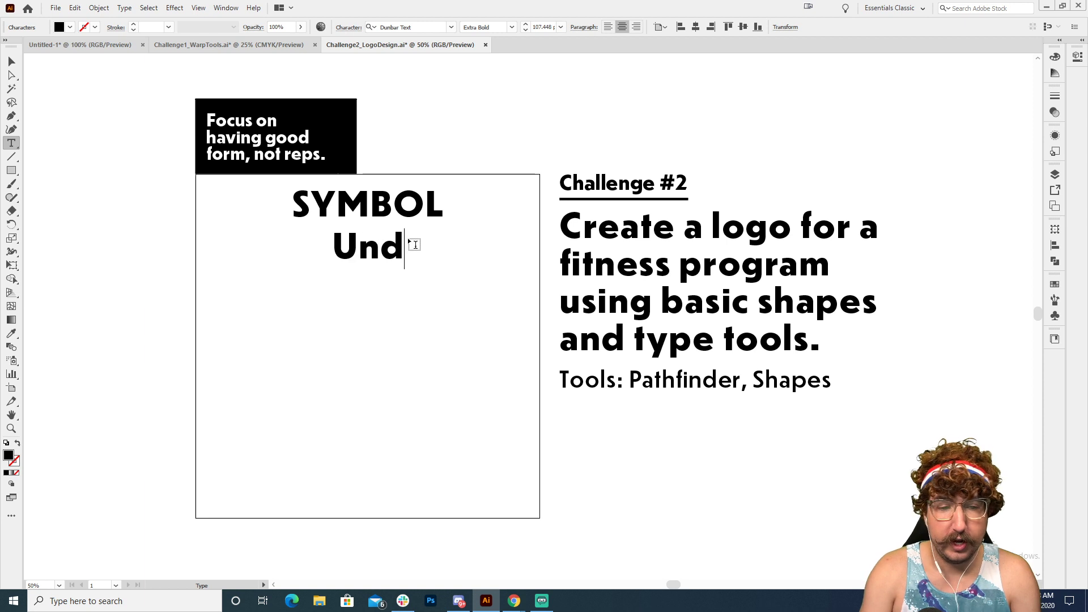
text(erstood with)
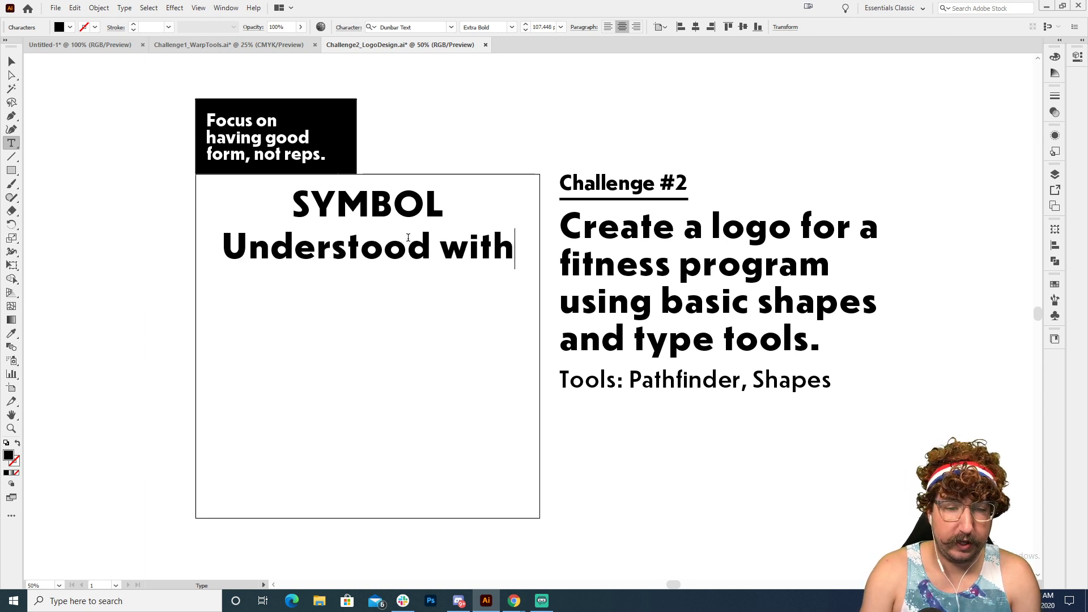
text(ing)
key(BackSpace)
key(Return)
text(a cultur)
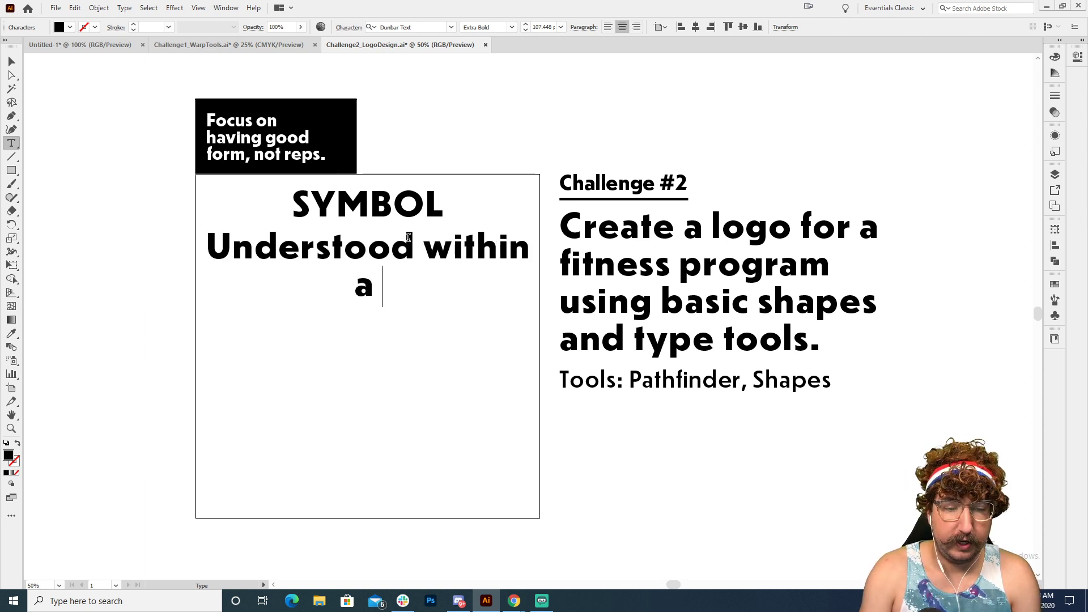
text(al context.)
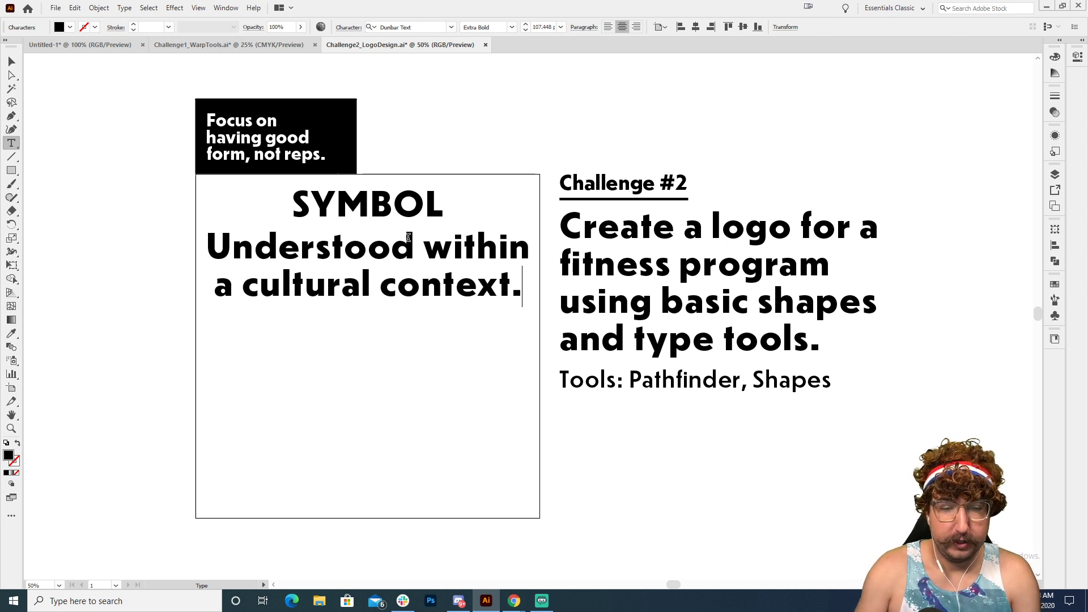
Step: Apply the Dunbar Text Medium style of the "Tools: Pathfinder, Shapes" line to the two-line caption and center-align it
drag(206, 247, 136, 335)
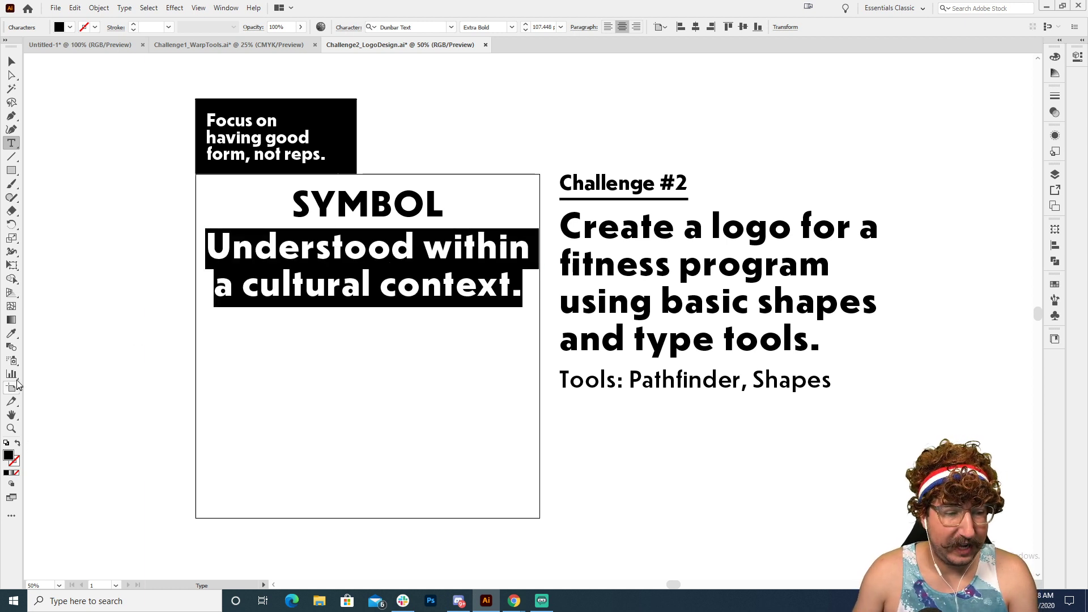
click(11, 333)
click(598, 374)
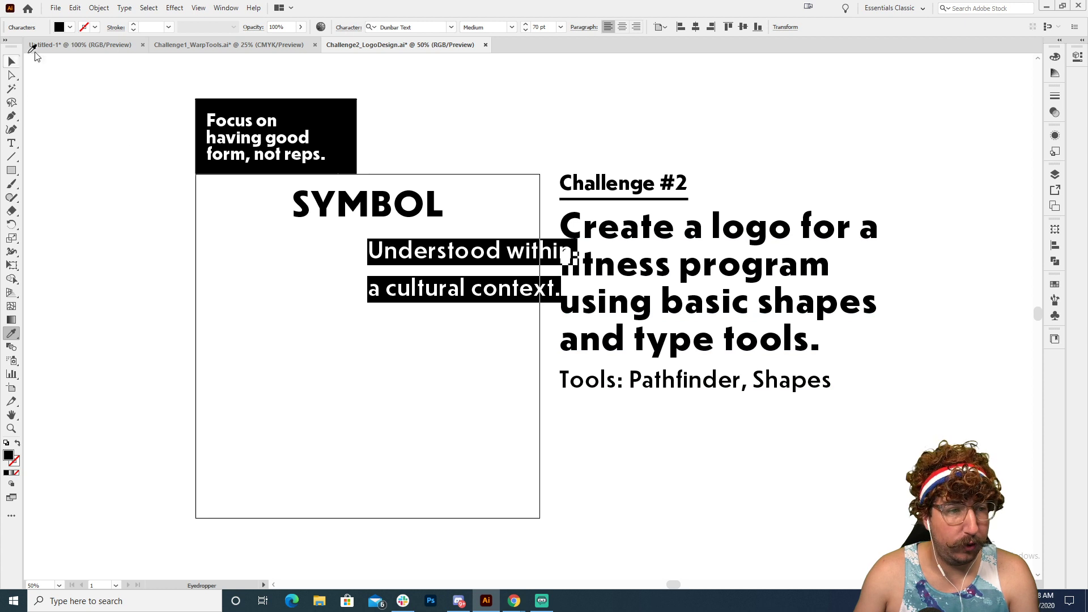
click(621, 26)
click(12, 62)
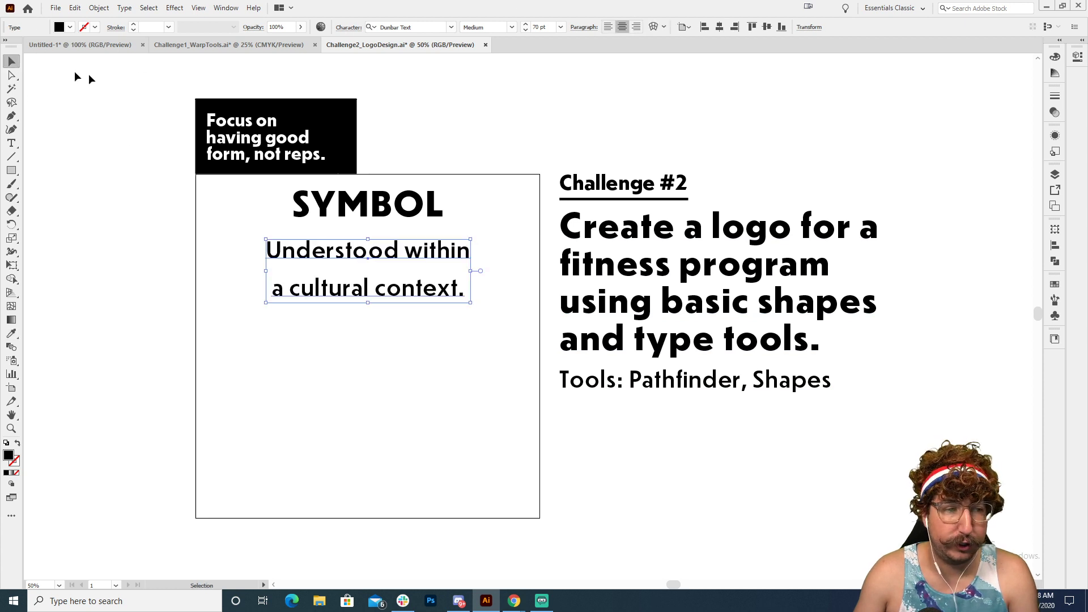
Step: Scale the two-line caption down to about 42 pt and place it directly beneath the "SYMBOL" heading
key(s)
drag(530, 119, 466, 178)
key(v)
drag(410, 254, 409, 231)
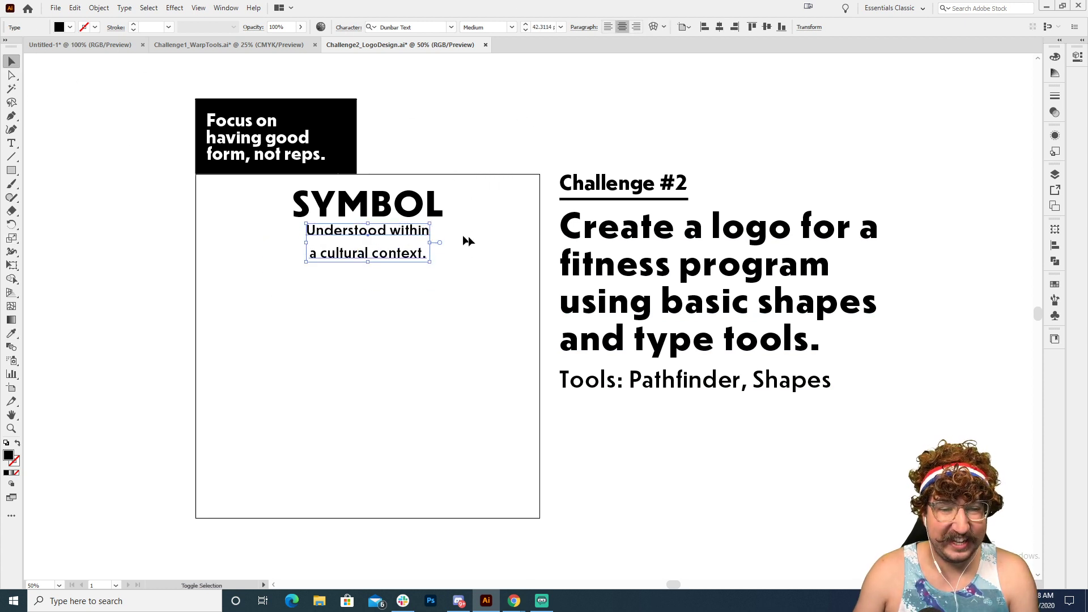
click(488, 244)
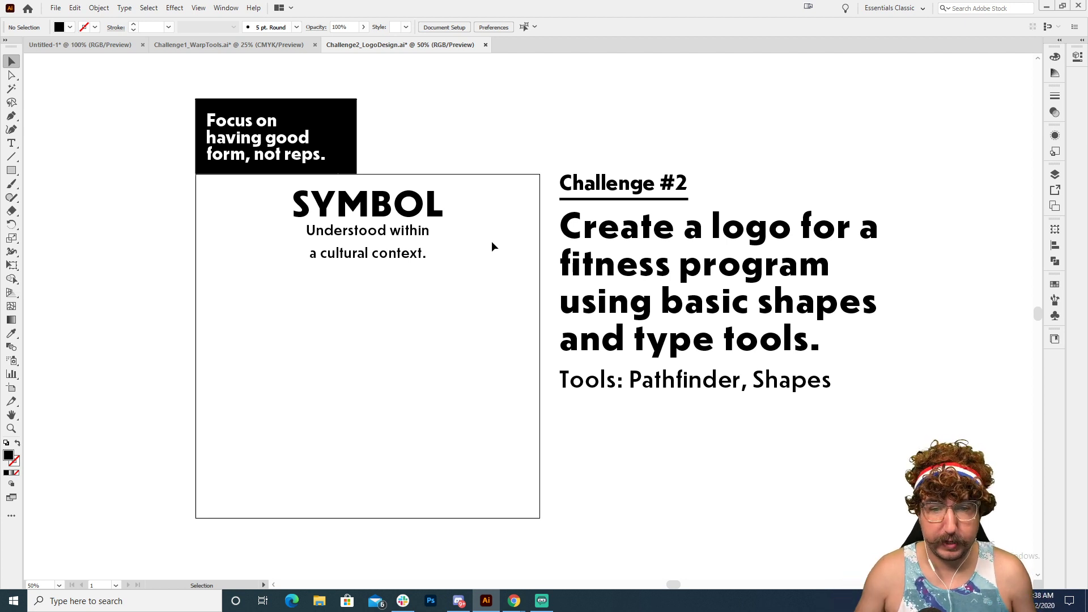
Step: Draw a solid black circle about 521 px wide, centered below the caption in the lower half of the square
key(l)
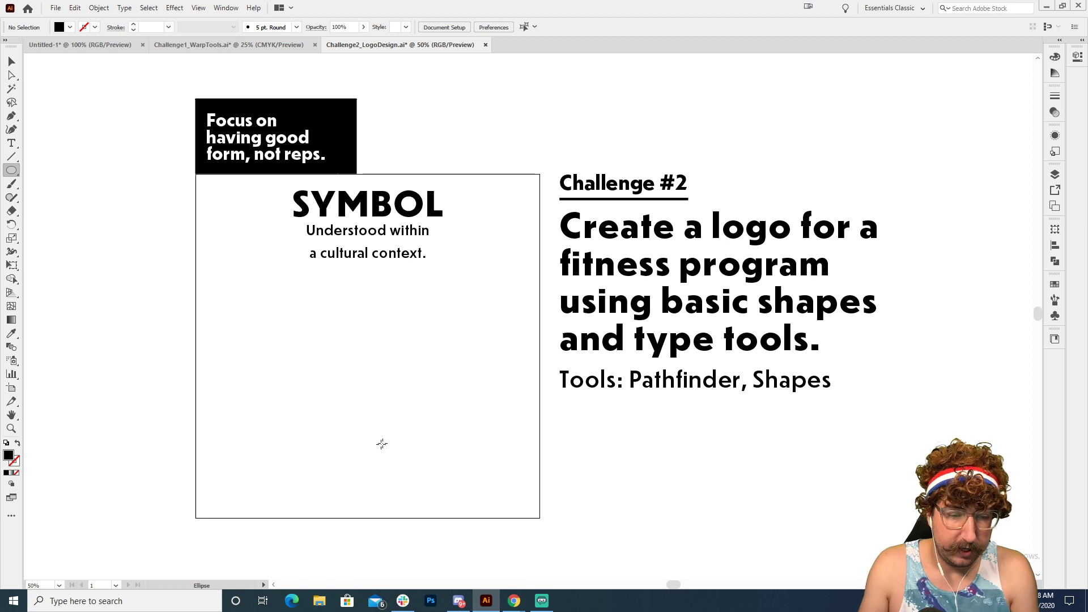
drag(368, 434, 299, 348)
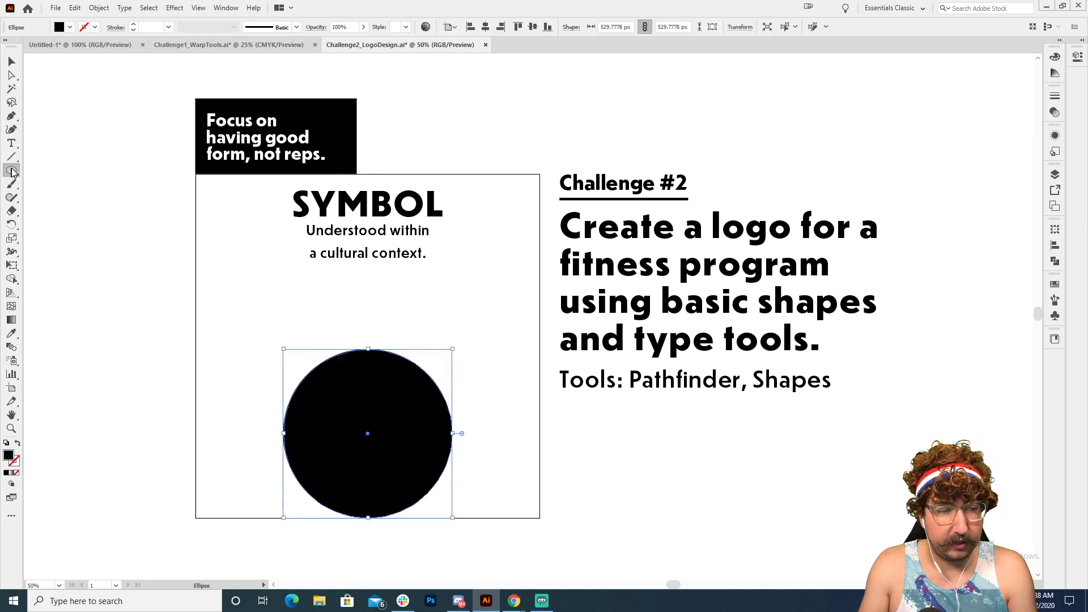
key(Delete)
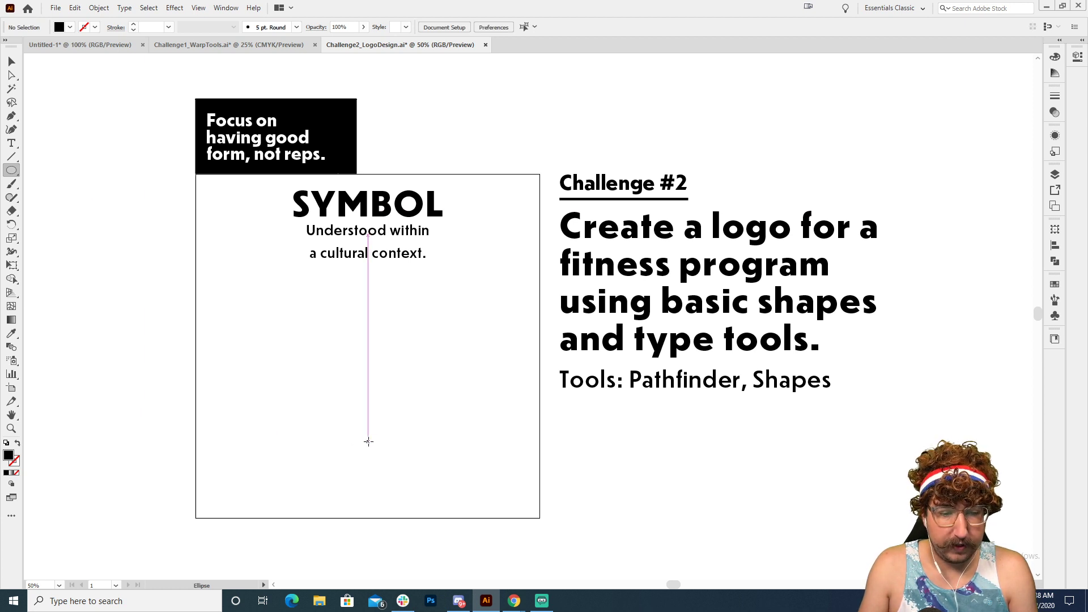
drag(369, 441, 263, 338)
key(s)
drag(561, 268, 521, 305)
key(v)
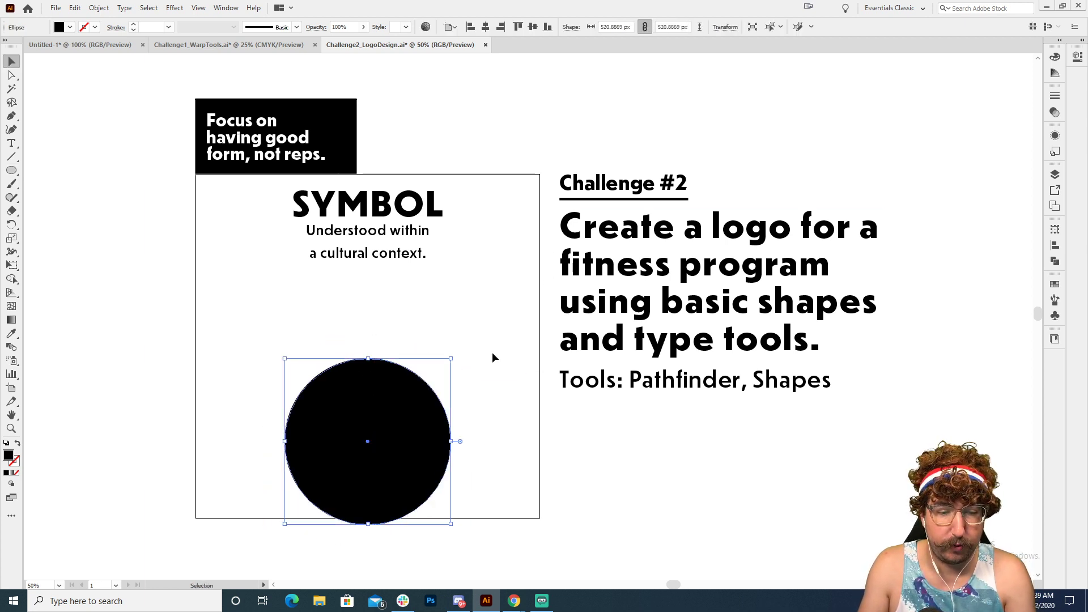
drag(412, 408, 484, 453)
click(479, 365)
Step: Draw a black rectangle about 421 by 381 px below the caption, overlapping the upper part of the circle
key(z)
click(443, 401)
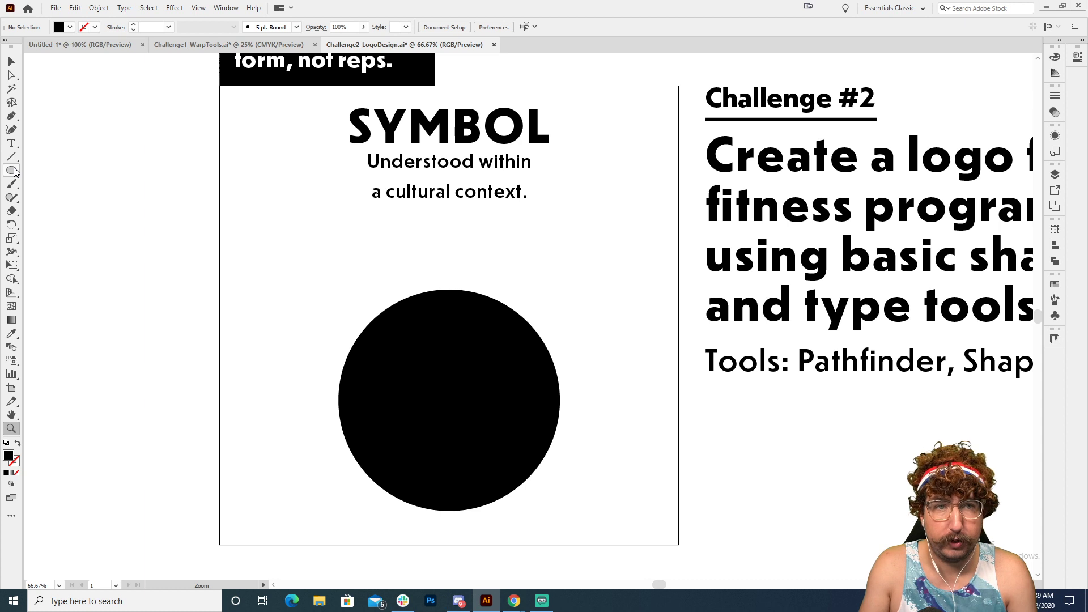
drag(14, 172, 57, 173)
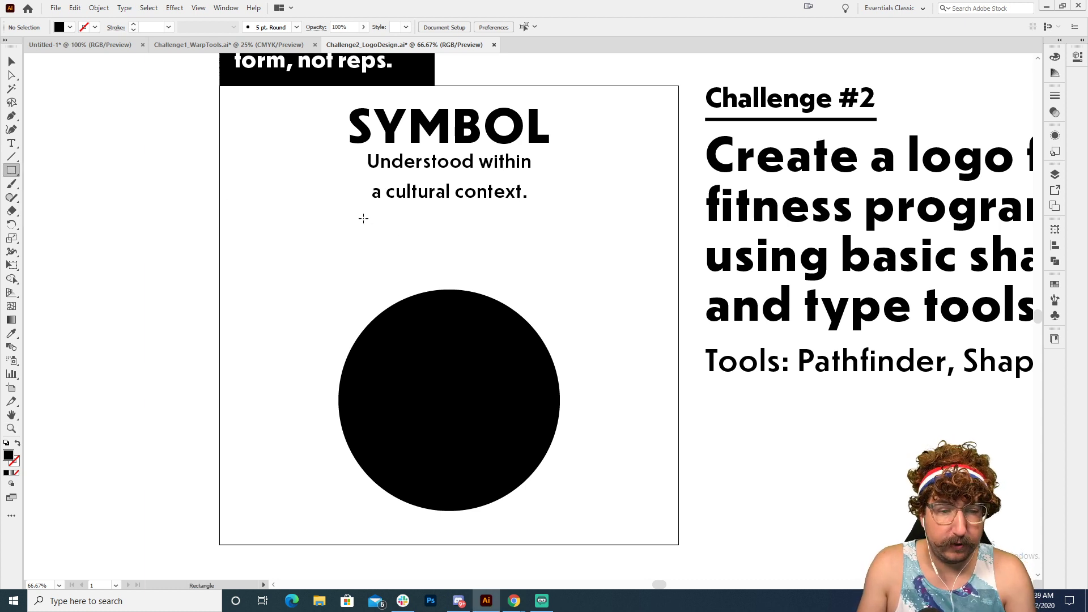
drag(363, 218, 542, 380)
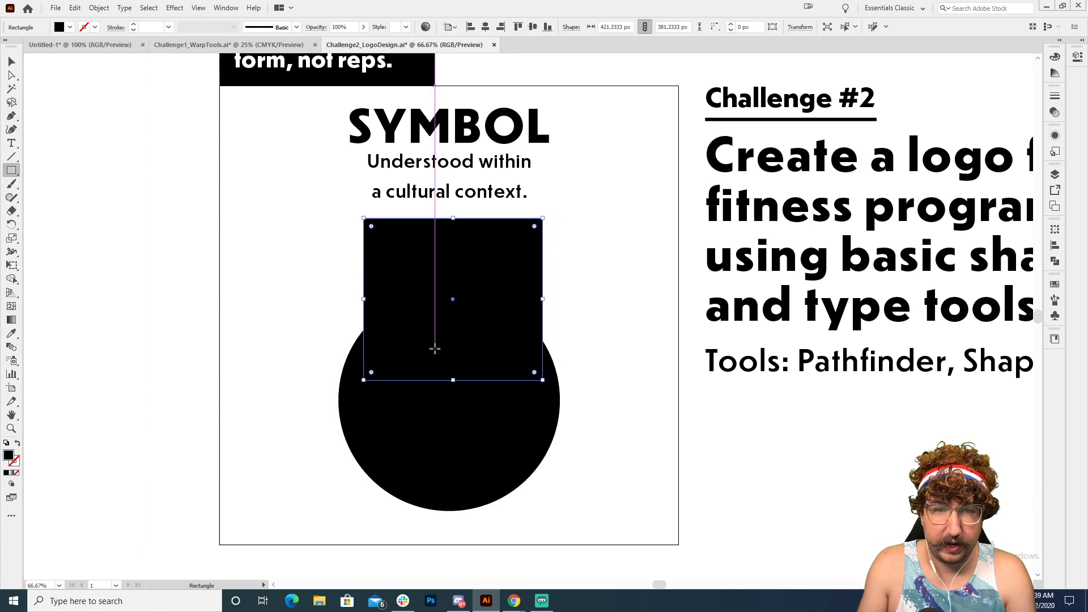
Step: Center the rectangle horizontally on the circle, using the circle as the key object
key(v)
shift+click(453, 396)
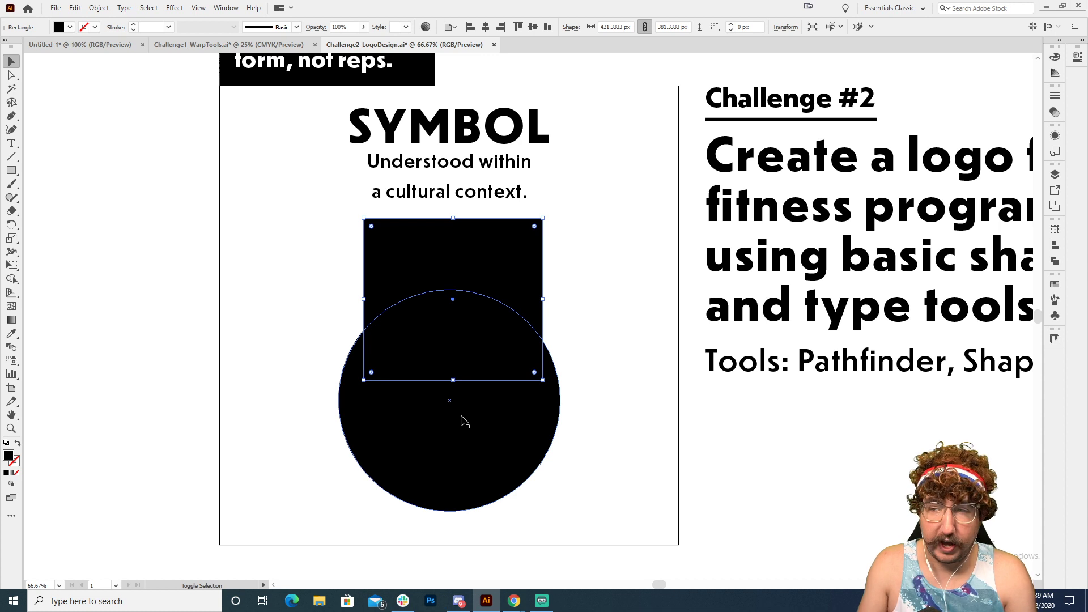
shift+click(464, 422)
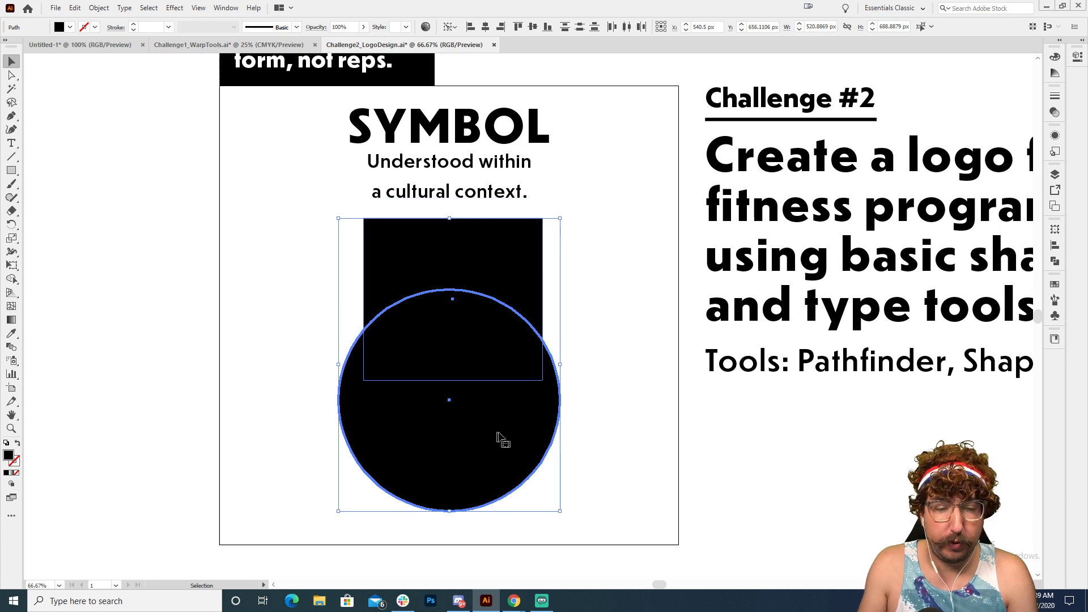
click(486, 27)
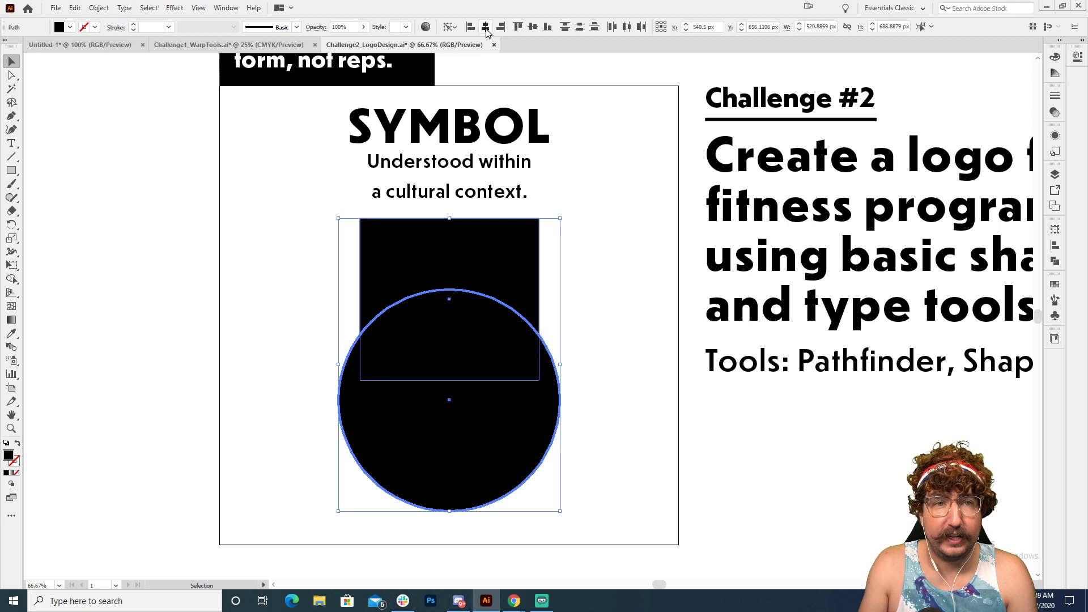
click(548, 245)
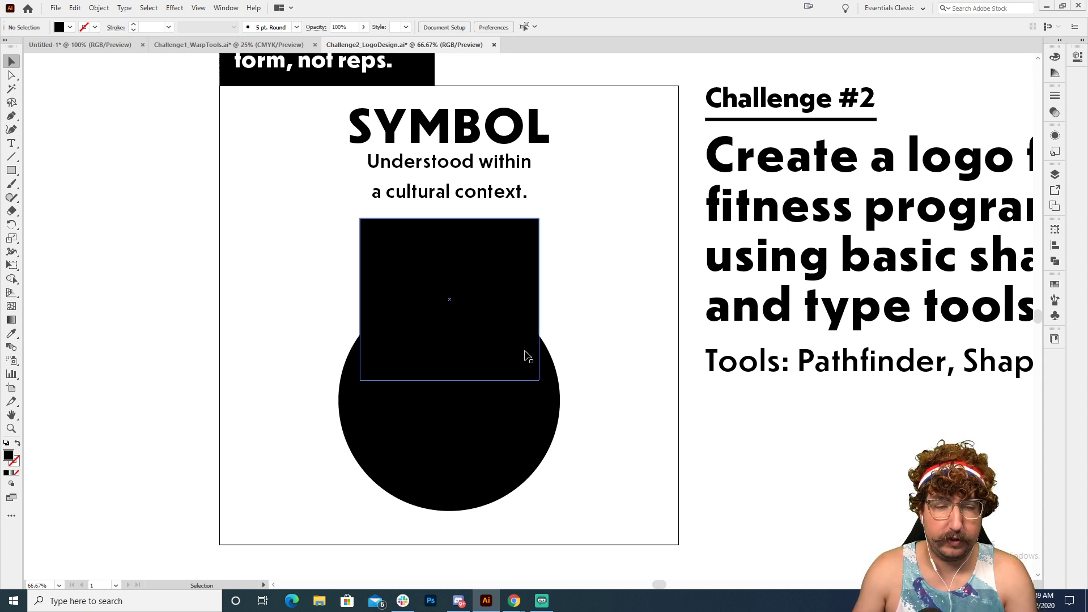
Step: Widen the rectangle's top edge by scaling its two upper anchor points uniformly to 140%
click(13, 77)
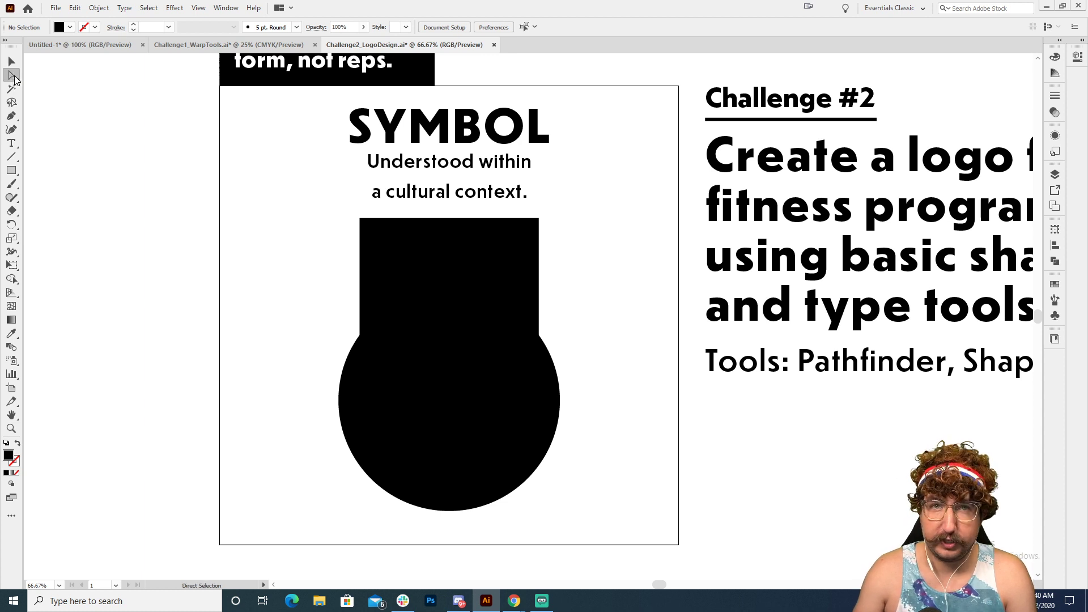
click(361, 219)
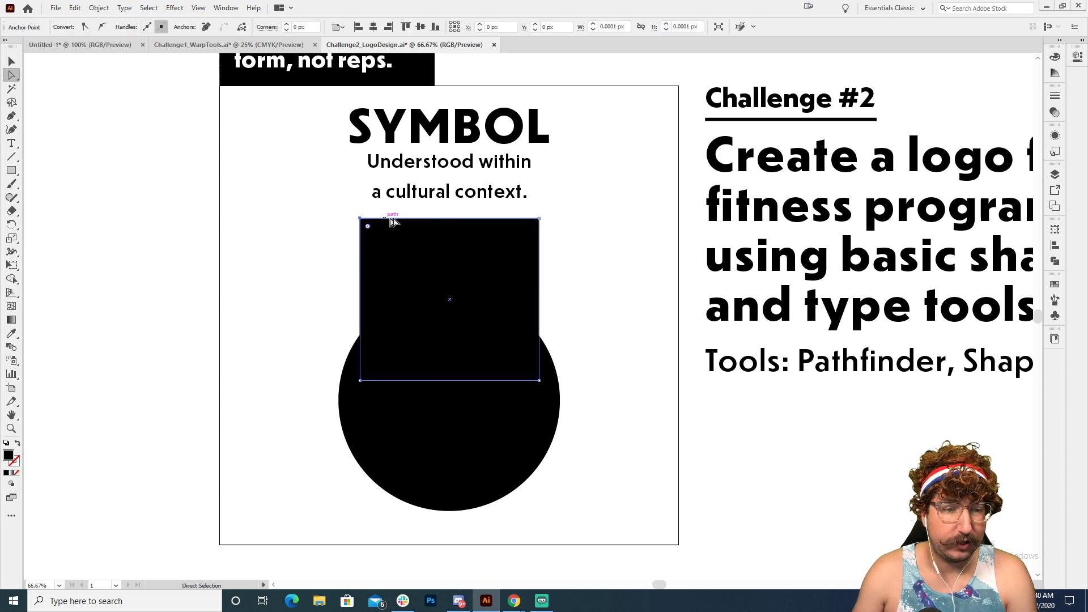
shift+click(540, 220)
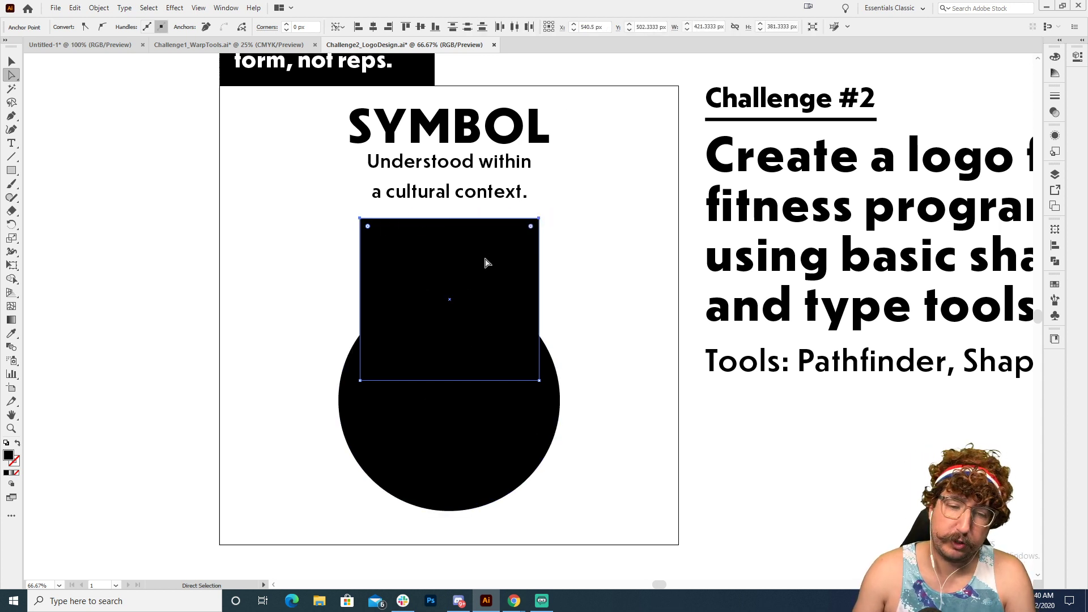
click(12, 238)
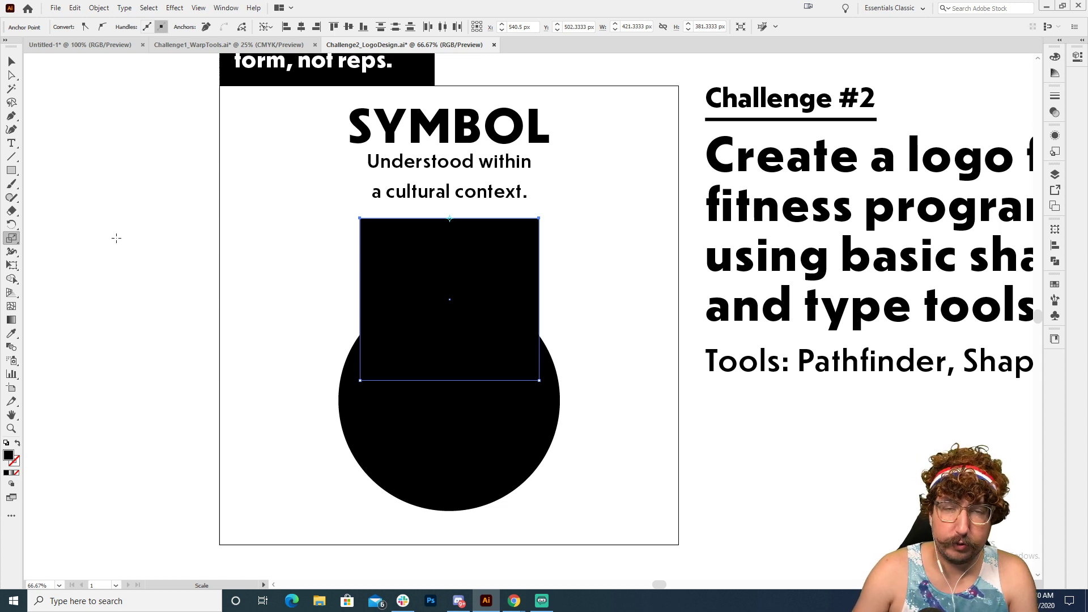
key(Return)
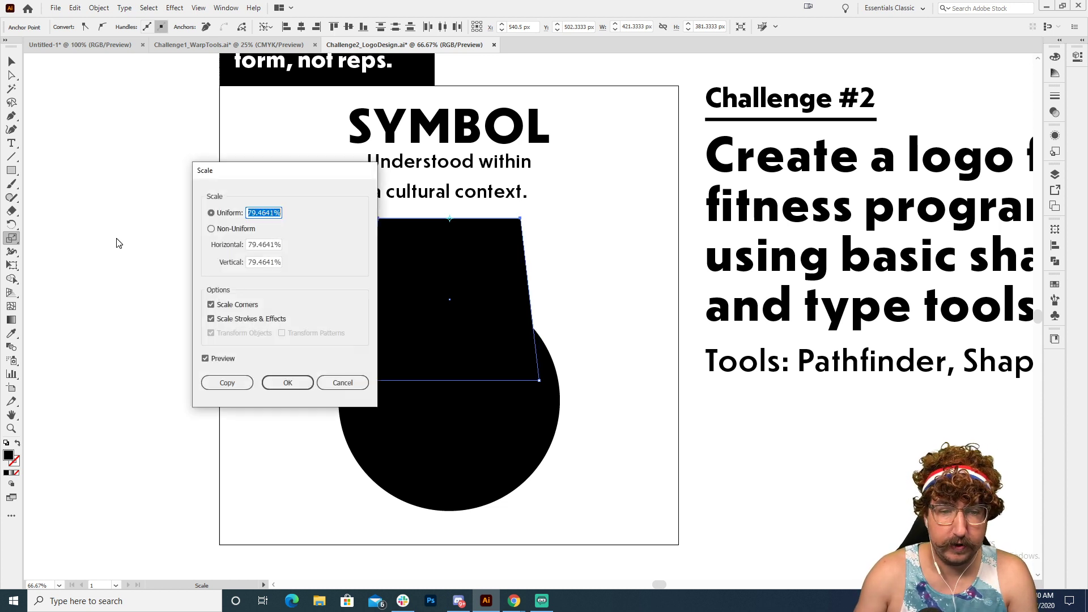
drag(287, 175, 680, 156)
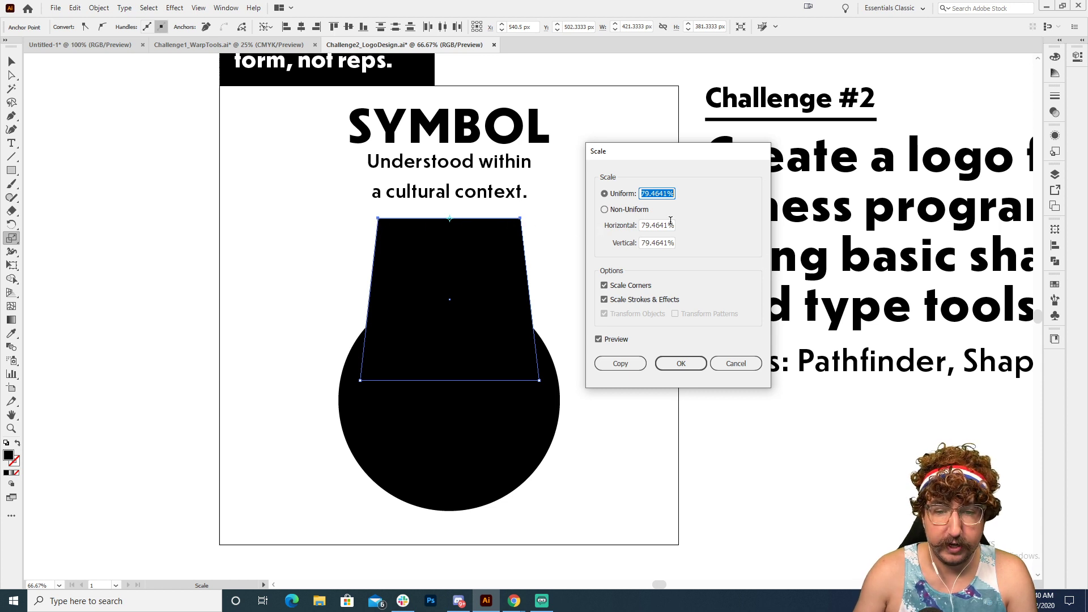
key(shift+Up)
key(shift+Up)
key(shift+Up)
key(shift+Up)
key(shift+Up)
key(shift+Up)
key(shift+Up)
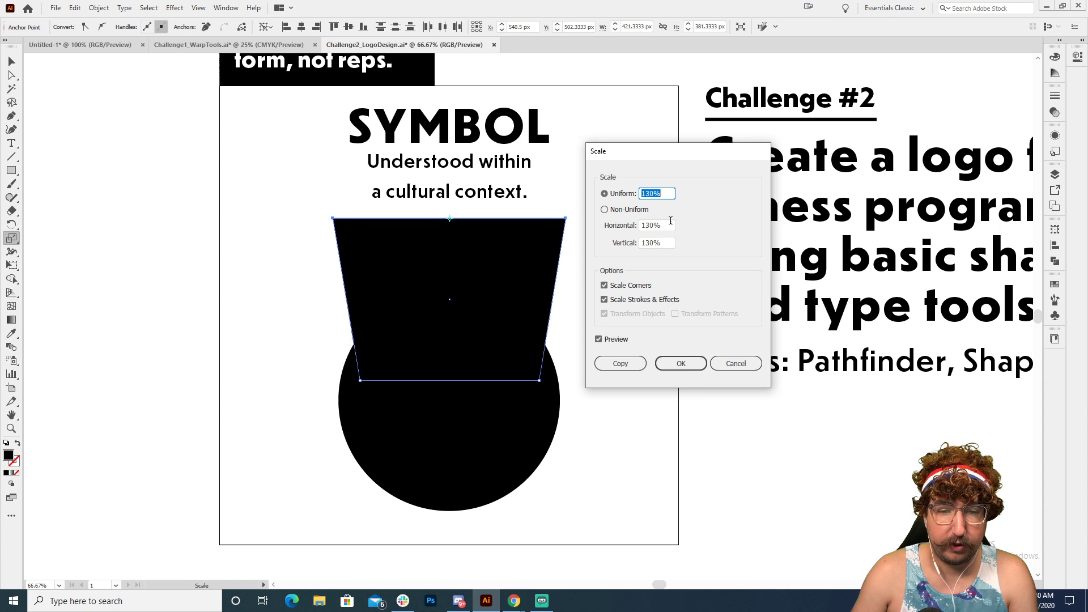
key(shift+Up)
key(shift+Down)
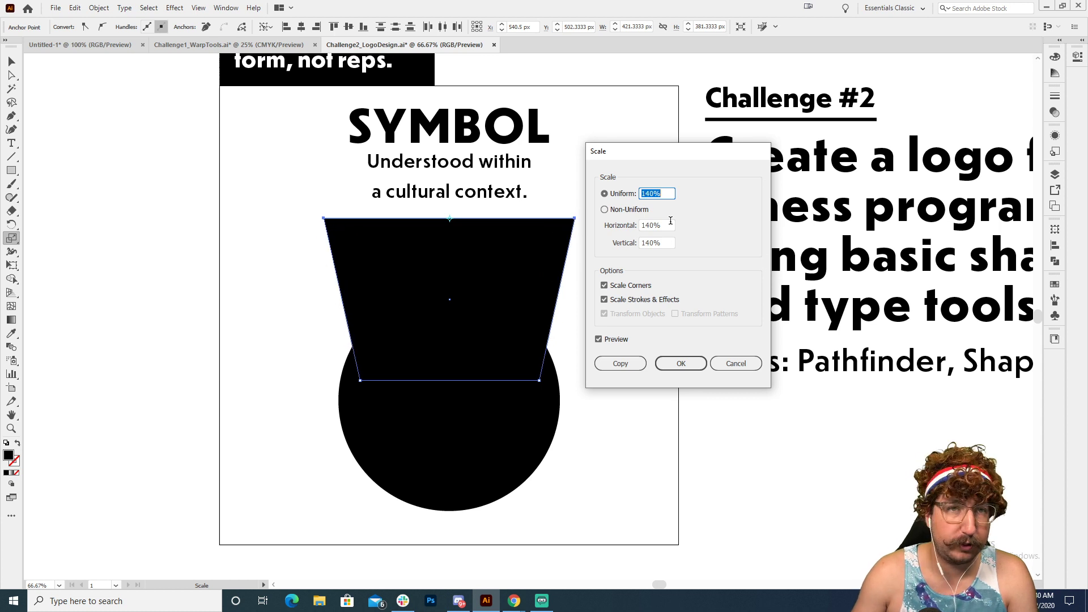
key(shift+Up)
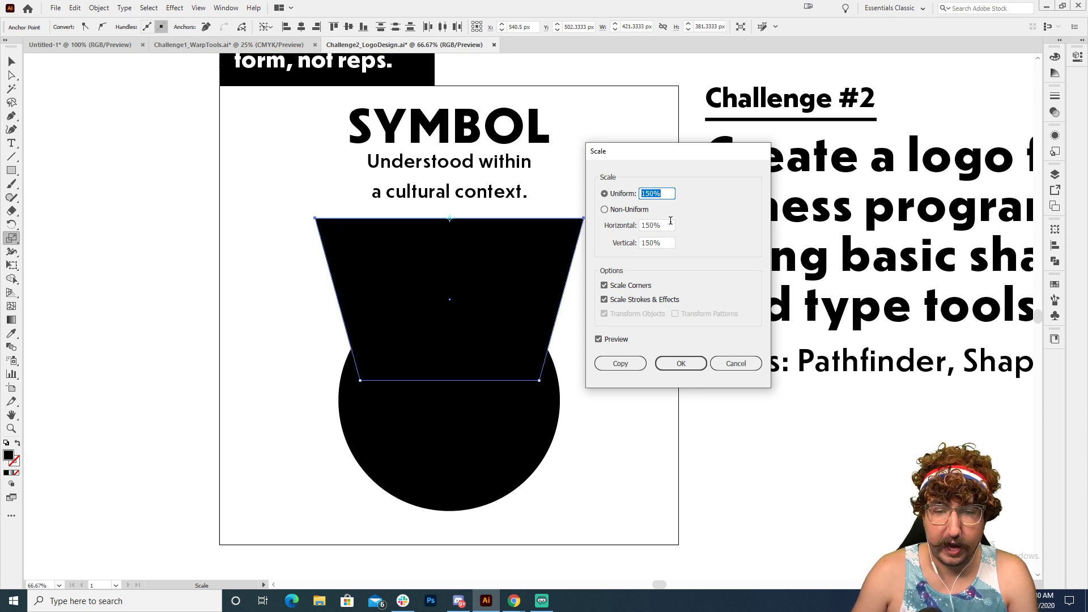
key(shift+Down)
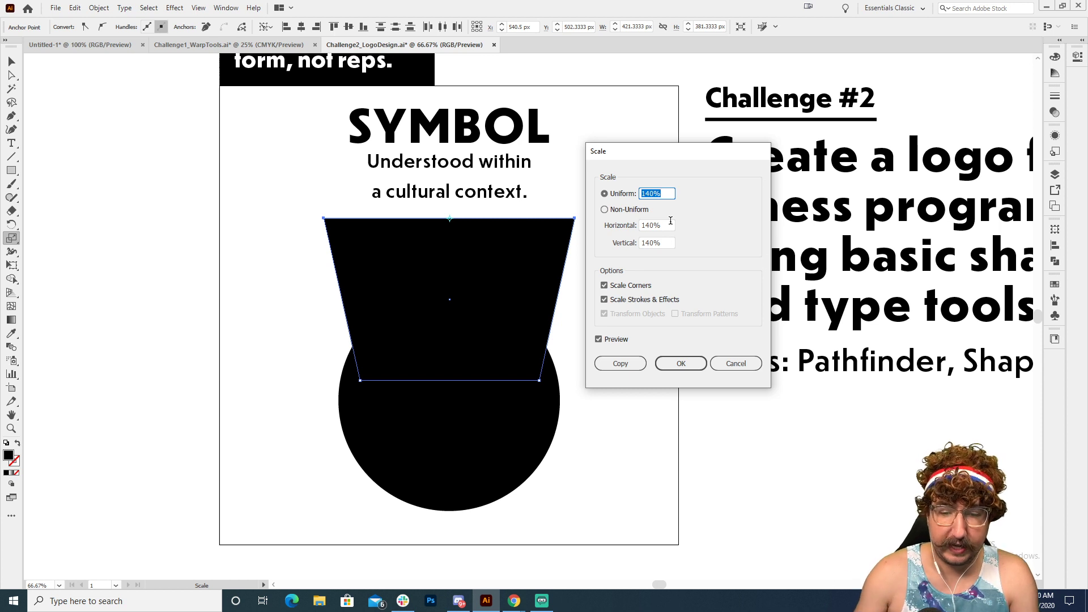
click(689, 363)
Step: Narrow the tapered shape's bottom edge by scaling its two lower anchor points uniformly to 70%
key(a)
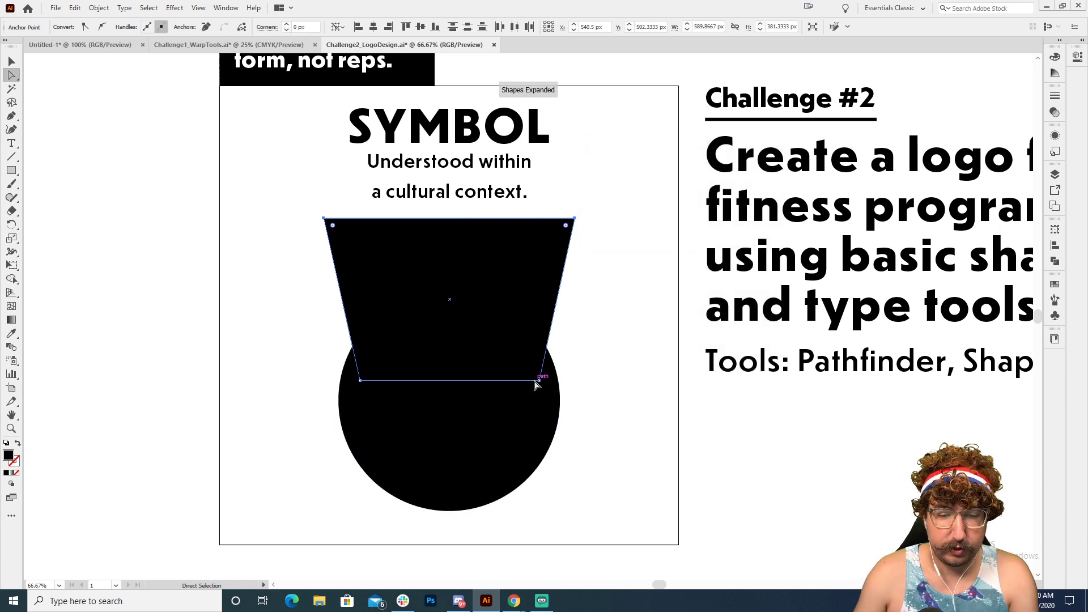
click(539, 380)
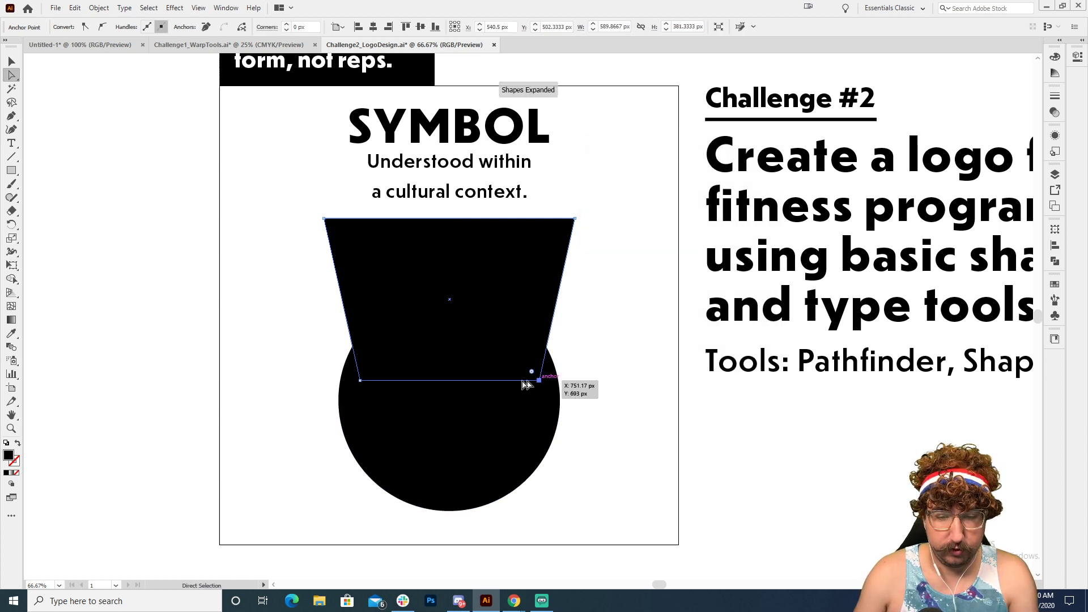
shift+click(360, 380)
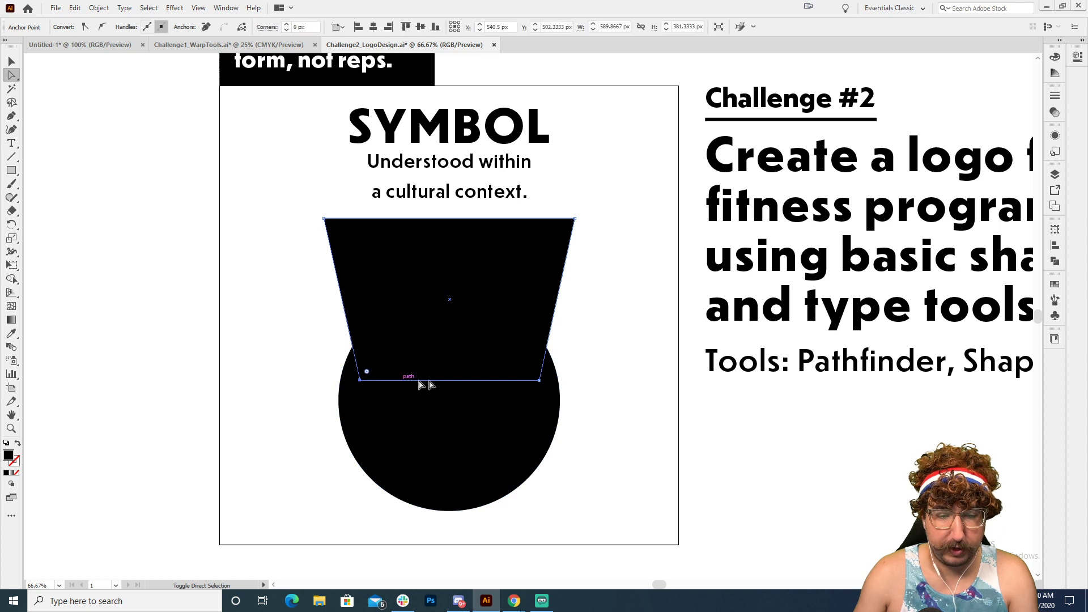
shift+click(539, 381)
key(s)
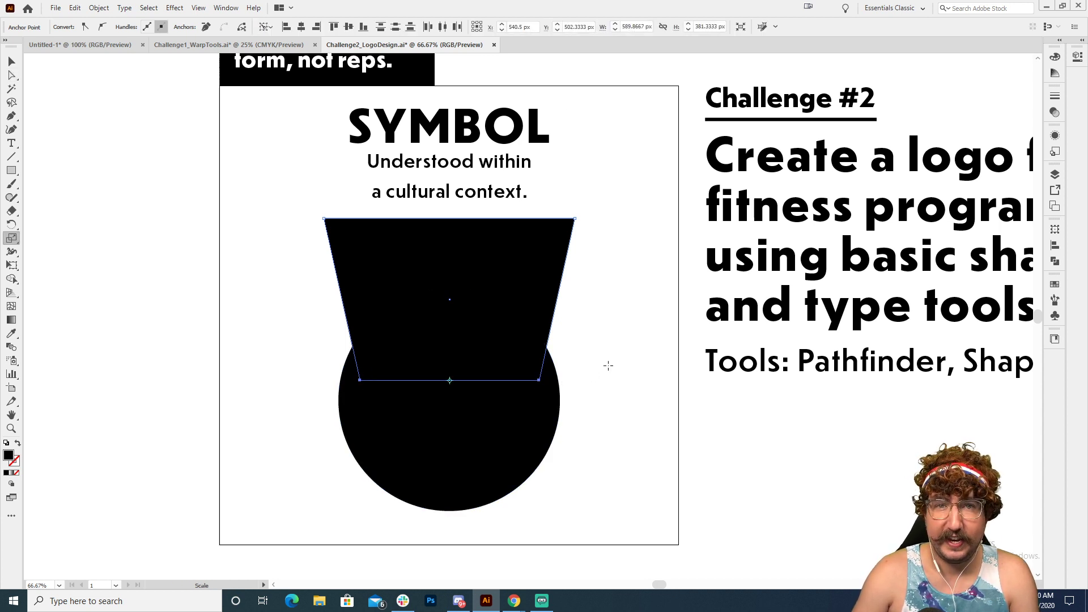
key(Return)
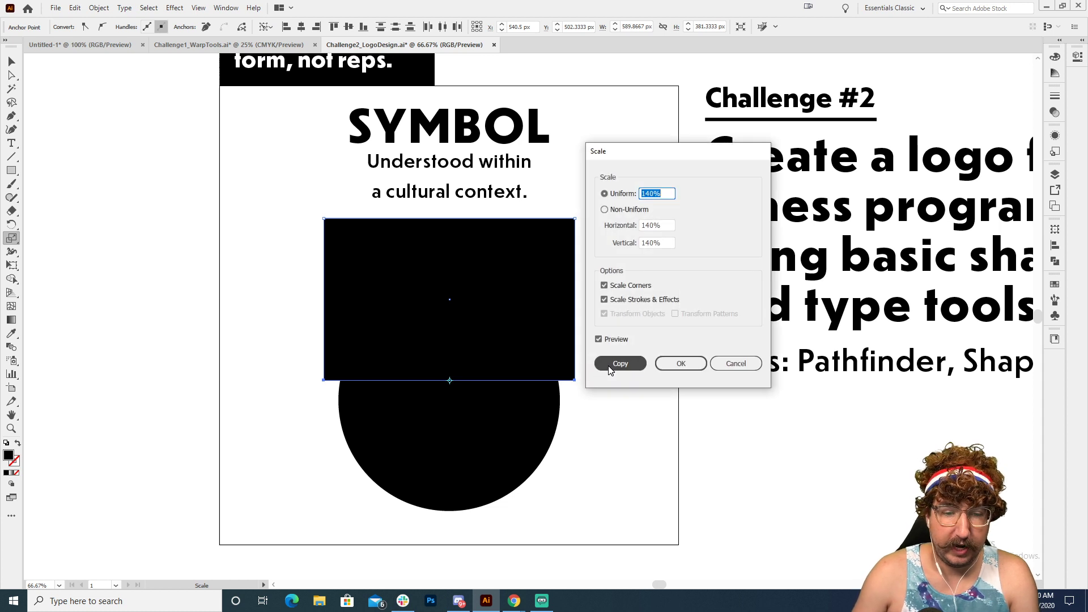
key(shift+Down)
key(shift+Down)
key(shift+Down)
key(shift+Down)
key(shift+Down)
key(shift+Down)
key(shift+Down)
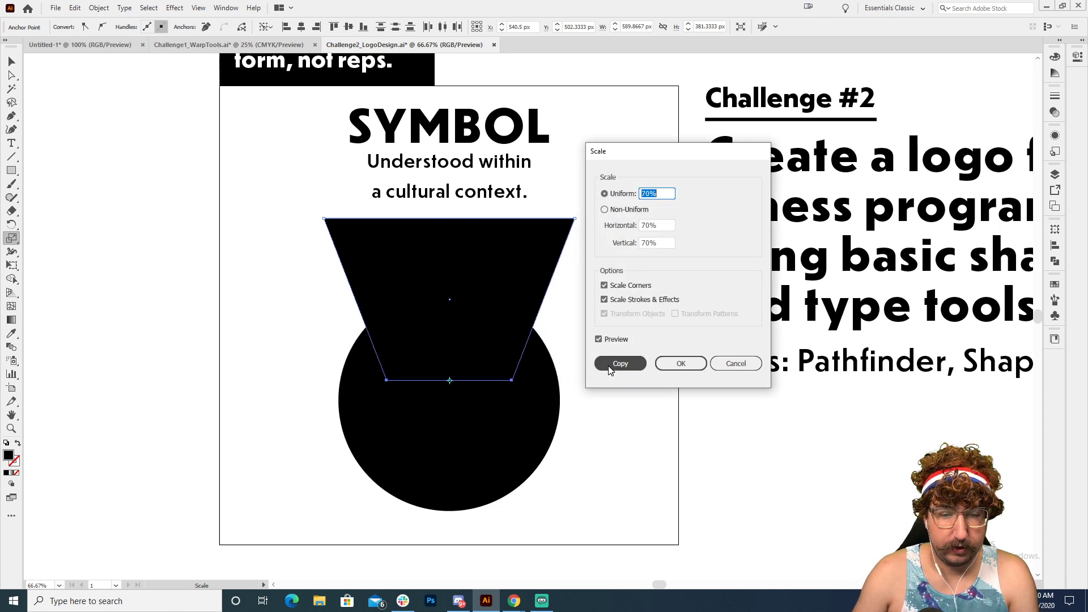
click(701, 368)
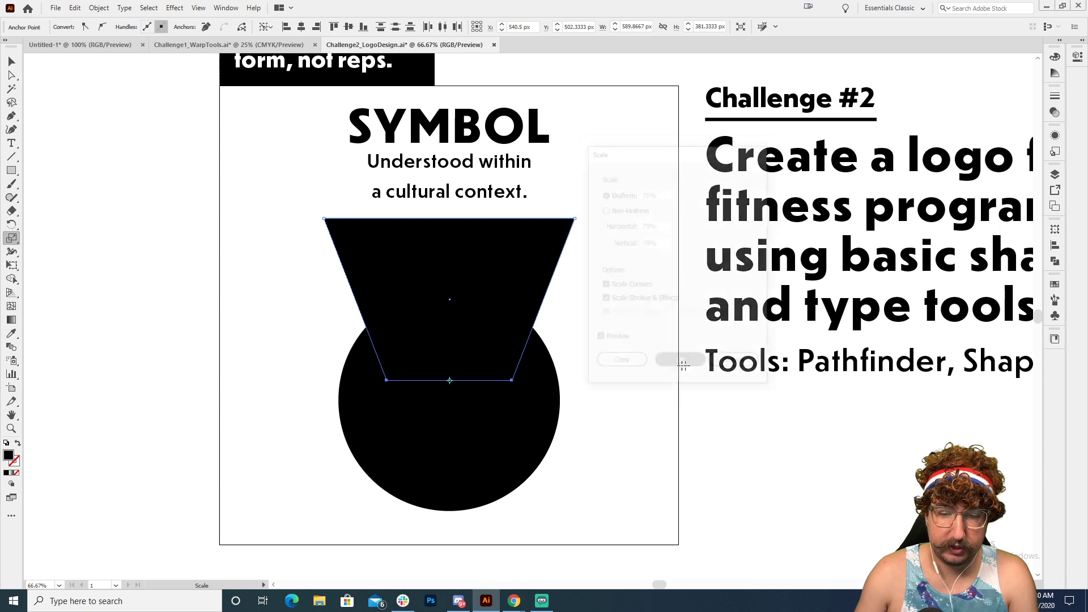
key(v)
click(601, 322)
Step: Swap fill and stroke on the trapezoid and the circle so both are black outlines without fill
key(z)
alt+click(465, 334)
drag(541, 333, 517, 333)
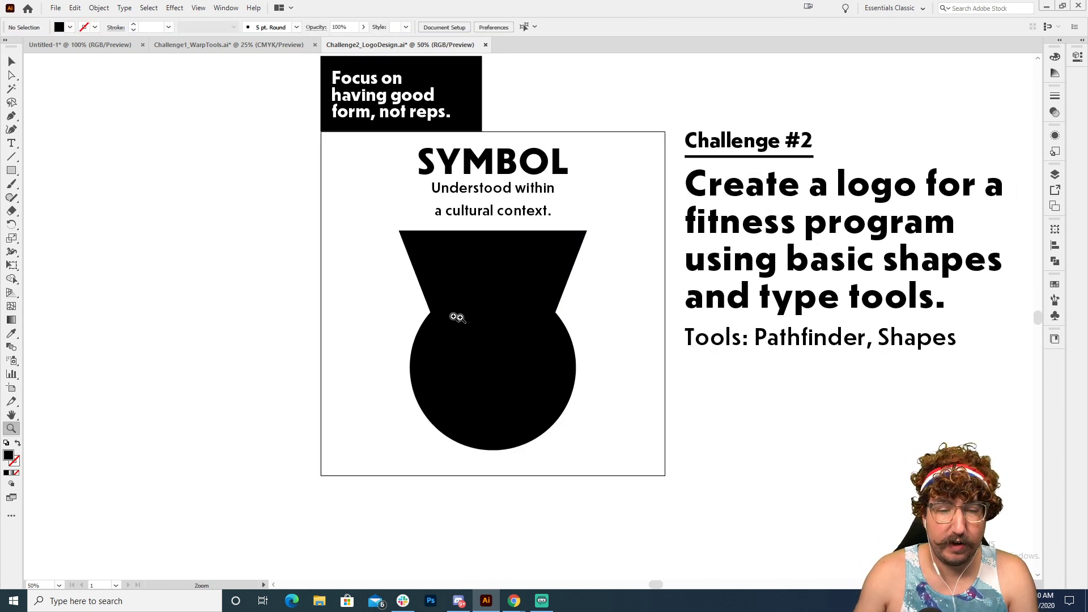
key(v)
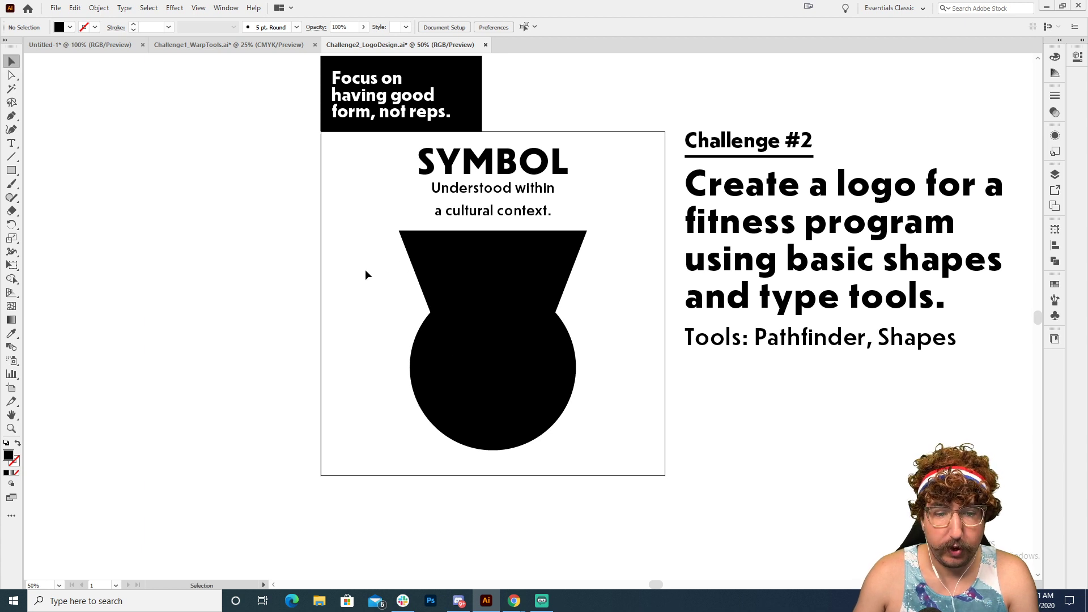
drag(374, 275, 573, 365)
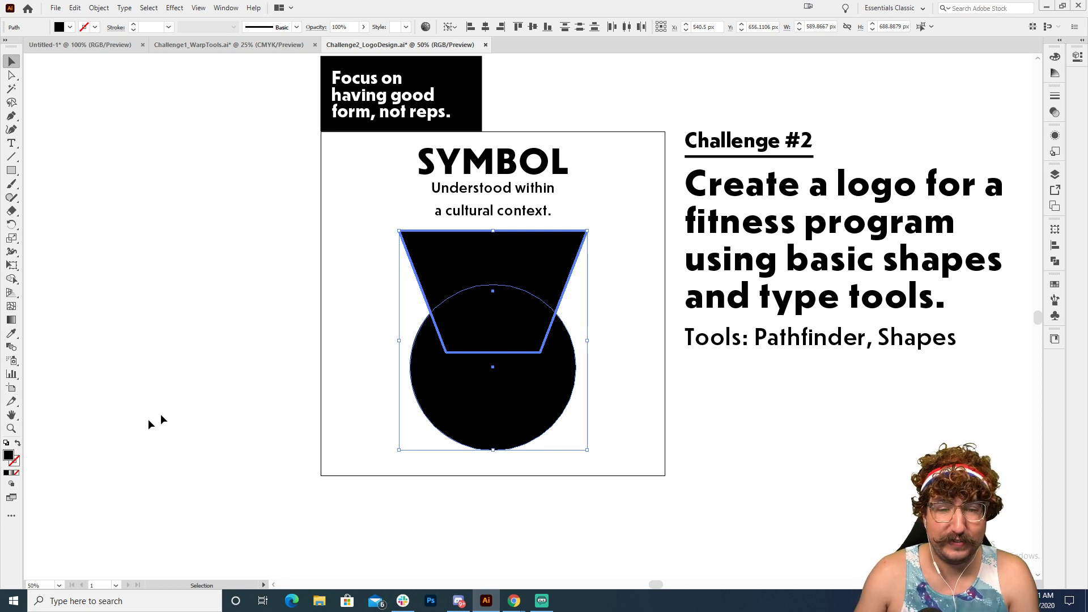
key(shift+x)
click(387, 291)
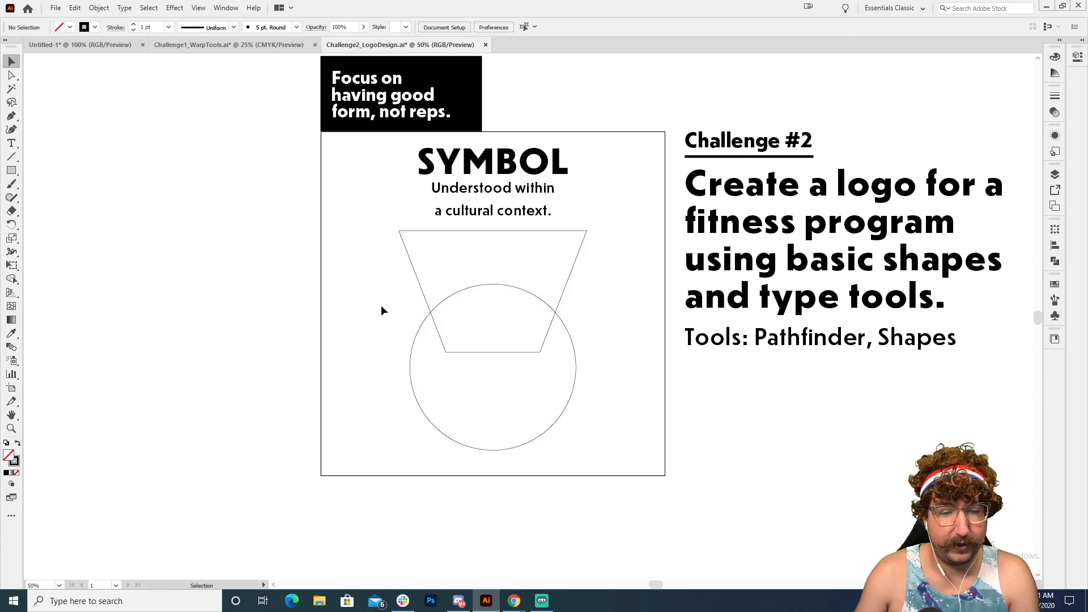
Step: Set the stroke weight of the trapezoid and circle outlines to 60 pt
drag(381, 307, 515, 365)
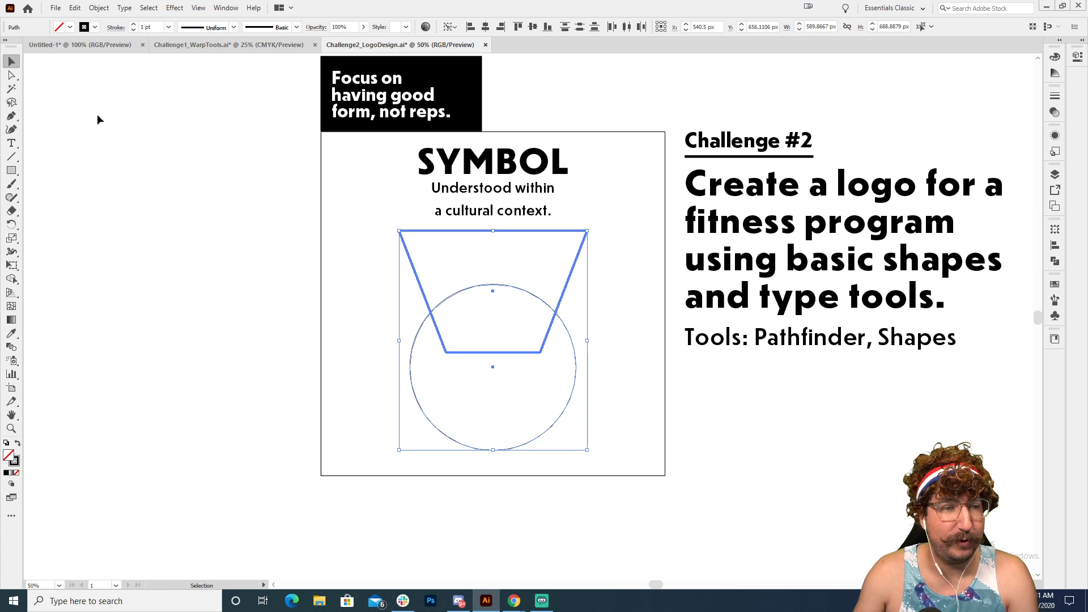
click(154, 26)
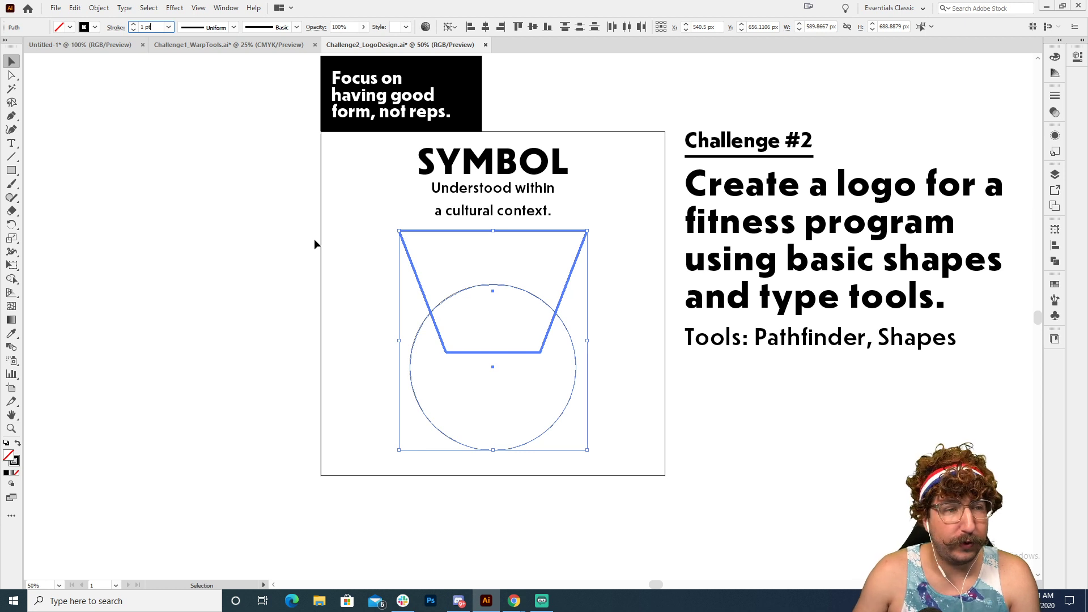
key(shift+Up)
key(shift+Up)
key(shift+Up)
key(shift+Up)
key(shift+Up)
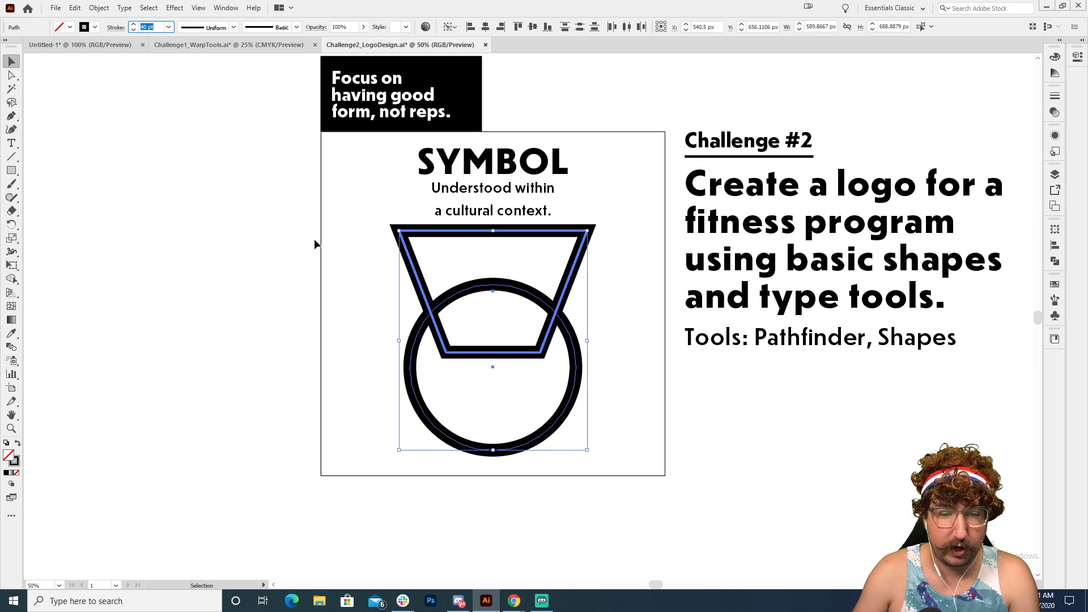
key(shift+Up)
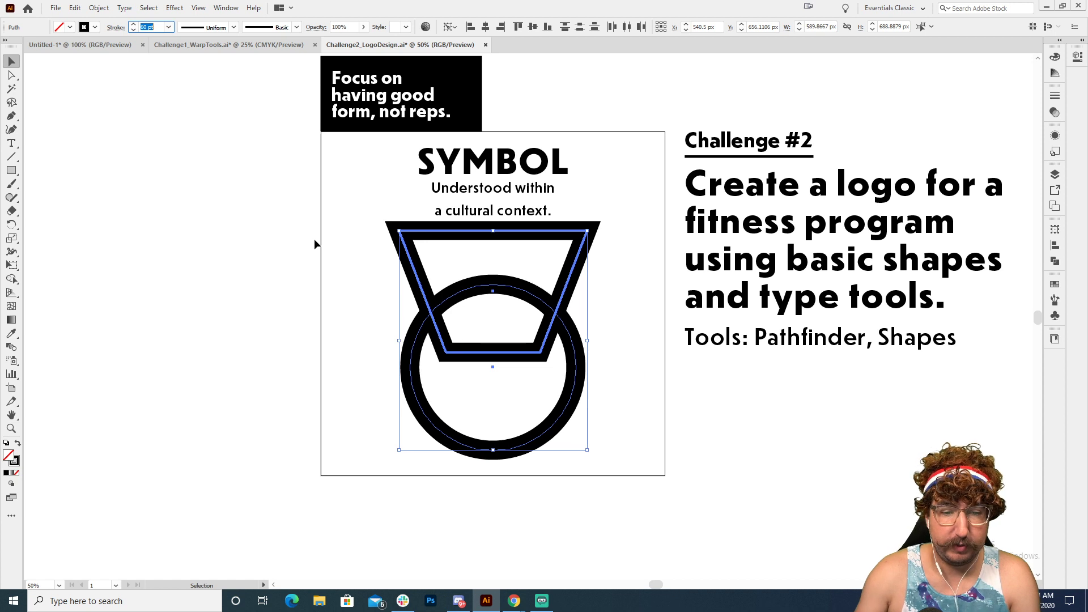
click(307, 242)
Step: Place a duplicate of the outlined trapezoid and circle in the empty area left of the square, level with the originals
key(z)
click(536, 309)
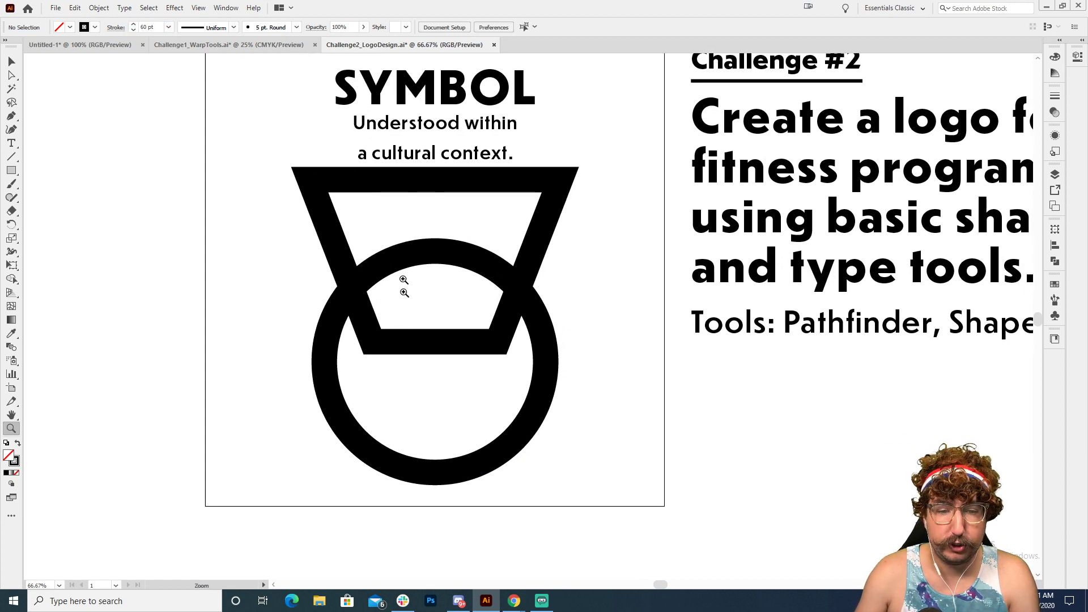
key(ctrl+minus)
key(v)
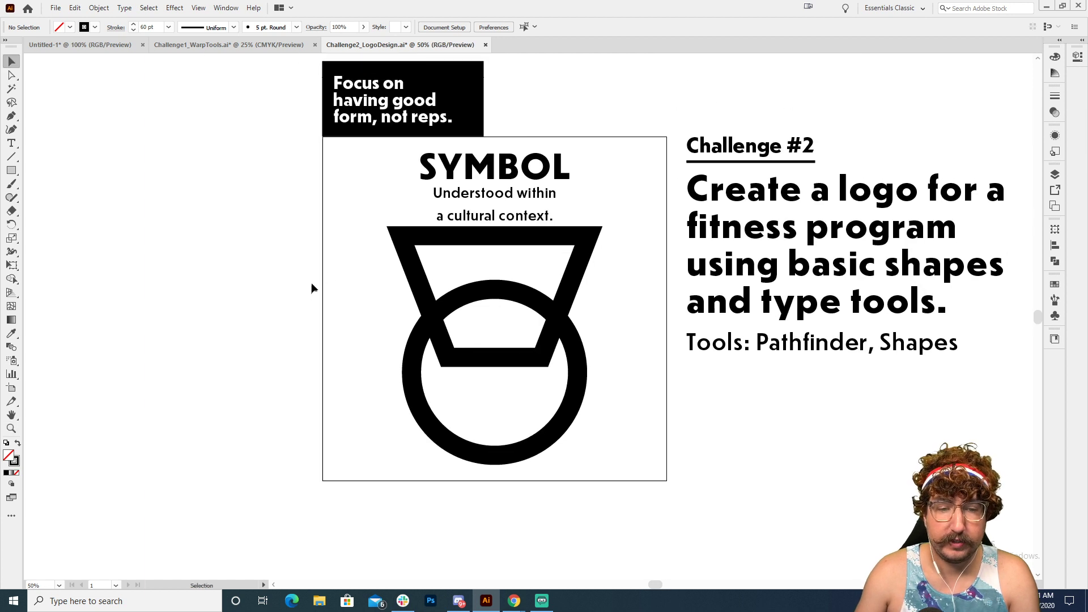
drag(338, 275, 586, 422)
drag(568, 306, 148, 307)
Step: Merge the trapezoid and circle inside the square into one outline with the Pathfinder Unite shape mode
key(z)
click(512, 306)
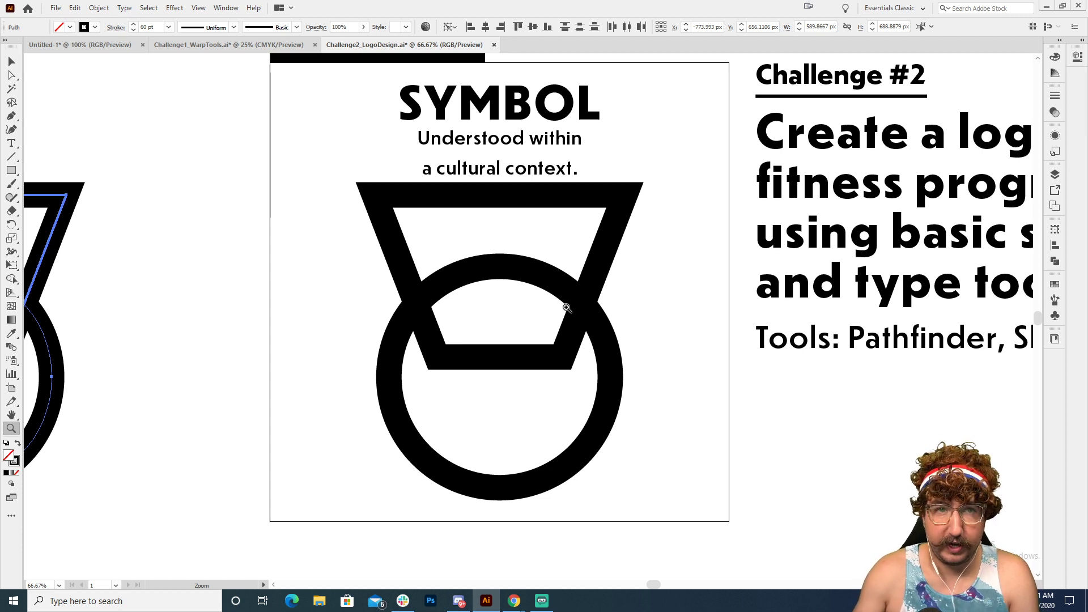
key(v)
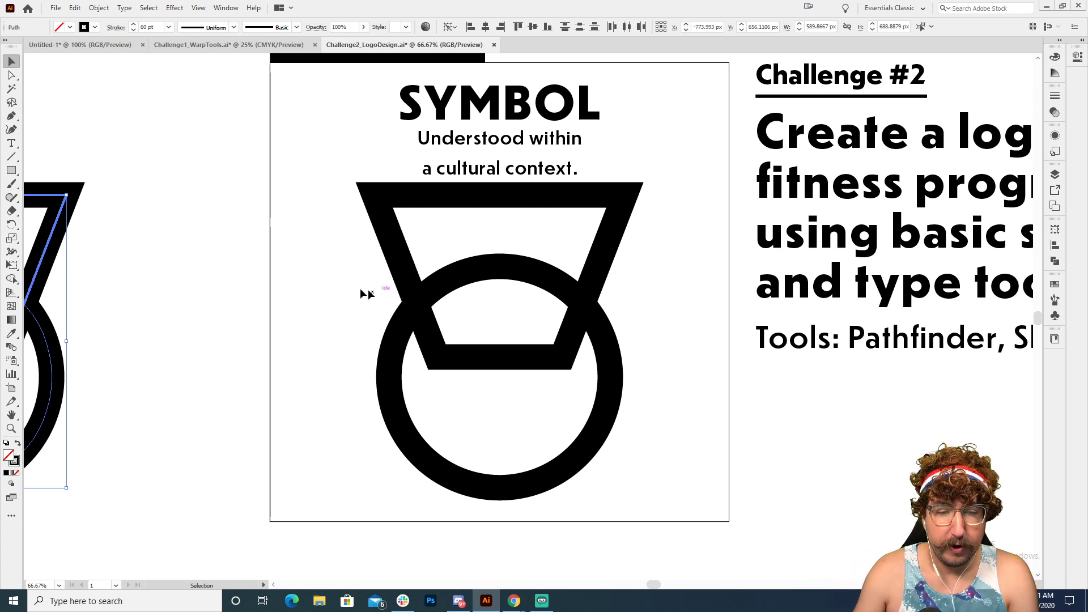
drag(350, 277, 552, 352)
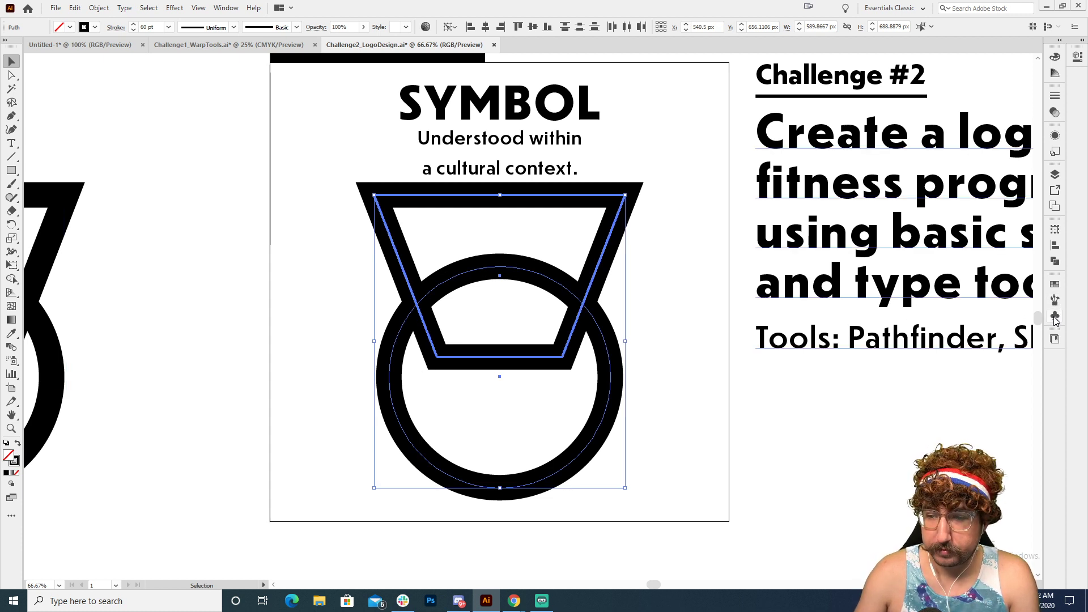
click(1056, 261)
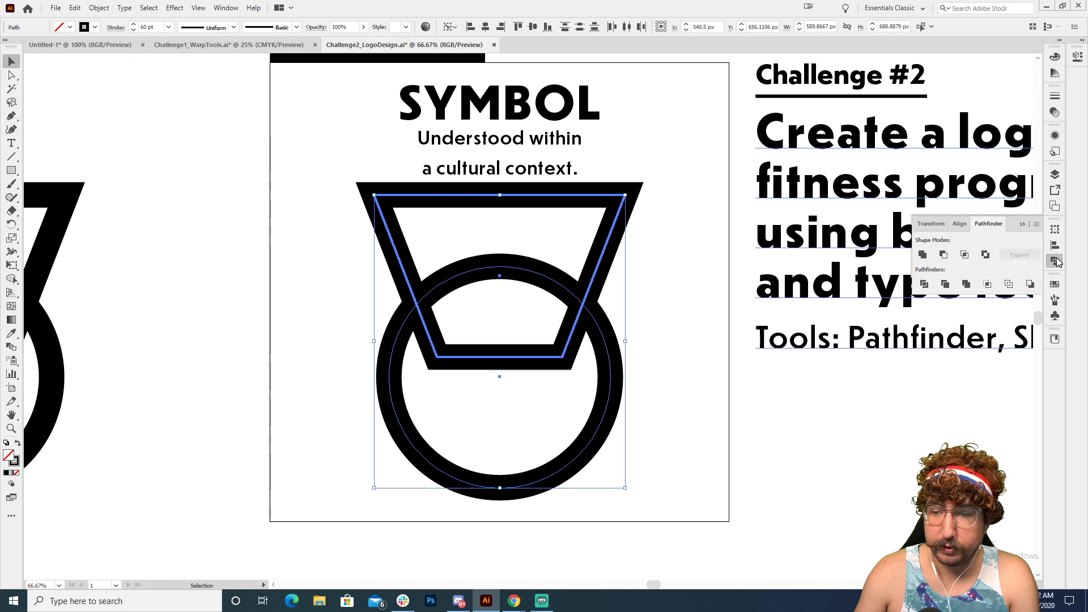
click(923, 256)
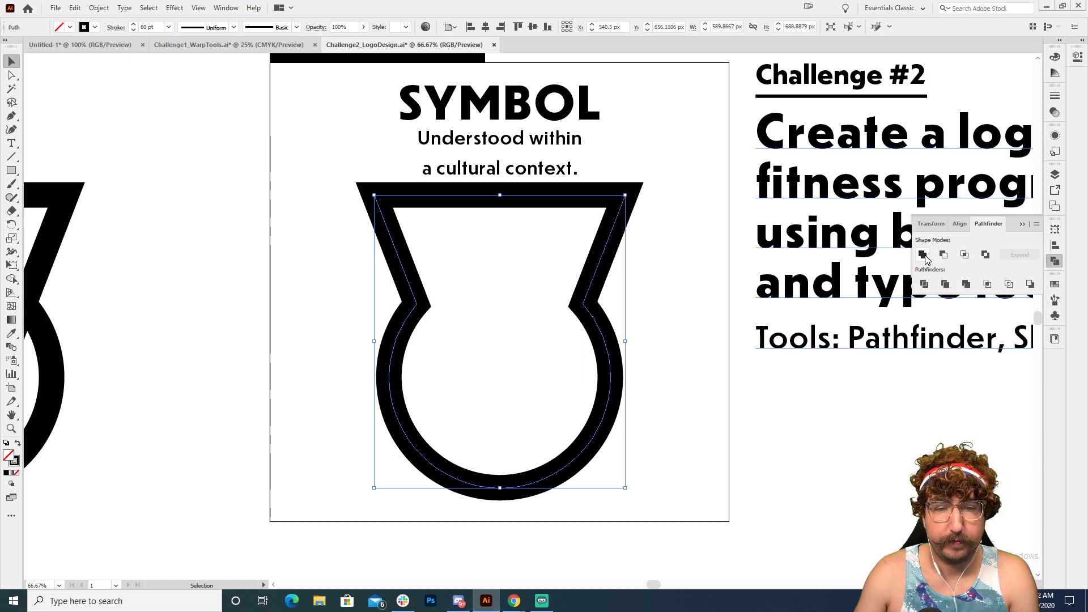
click(466, 310)
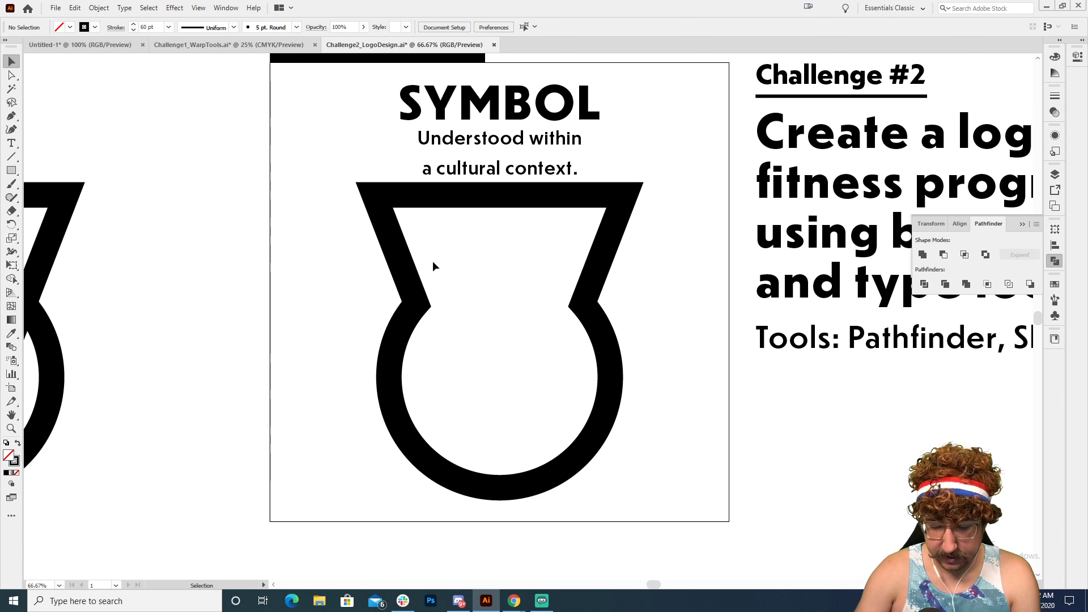
Step: Delete the two slanted side segments of the merged outline, leaving only its horizontal bar and open arc
key(p)
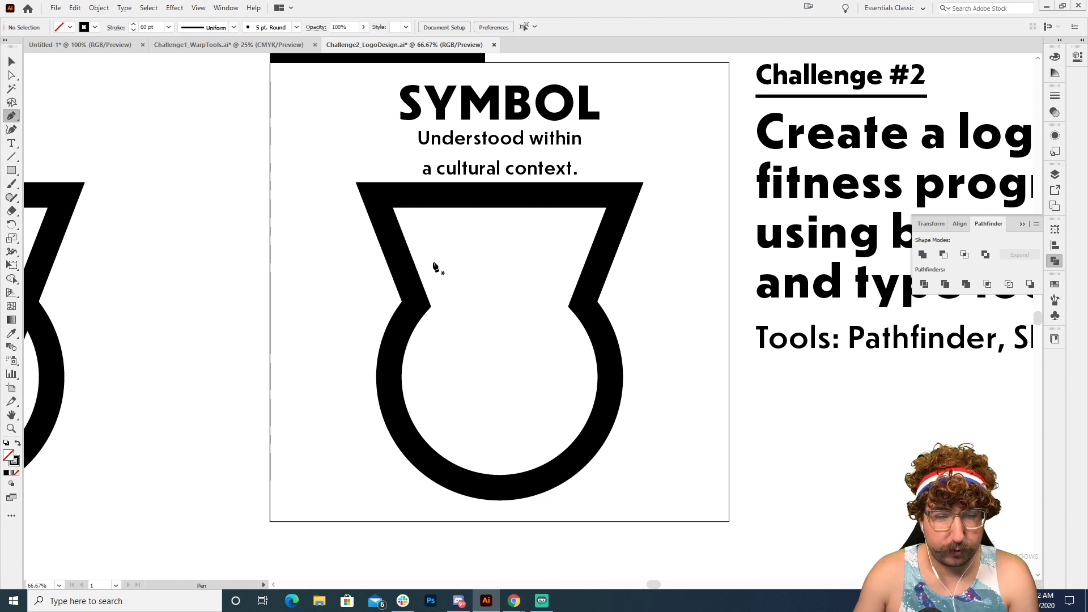
key(a)
click(400, 258)
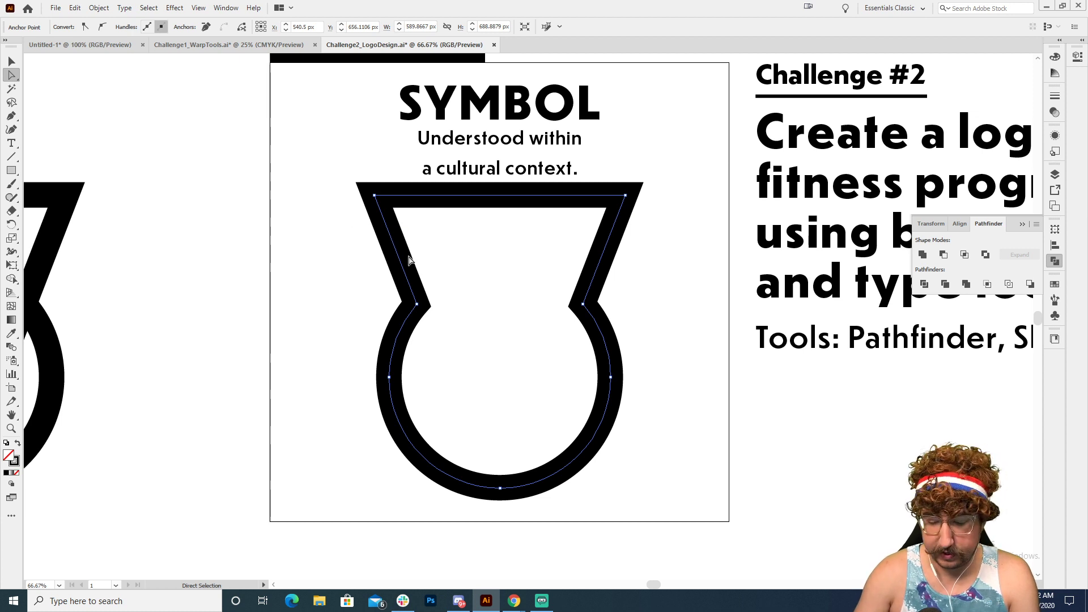
key(Delete)
click(633, 249)
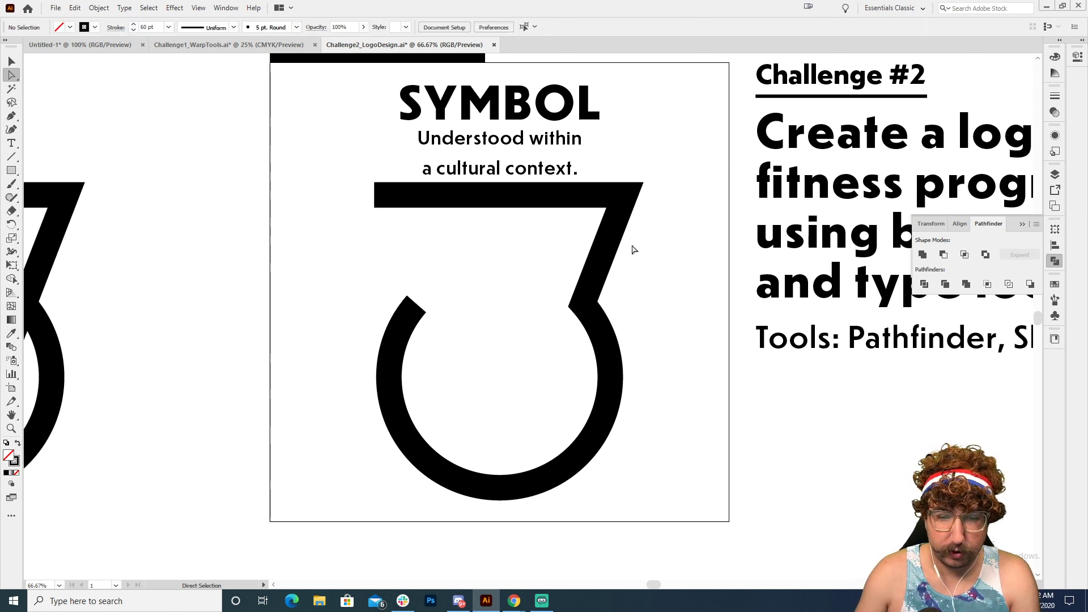
click(611, 244)
key(Delete)
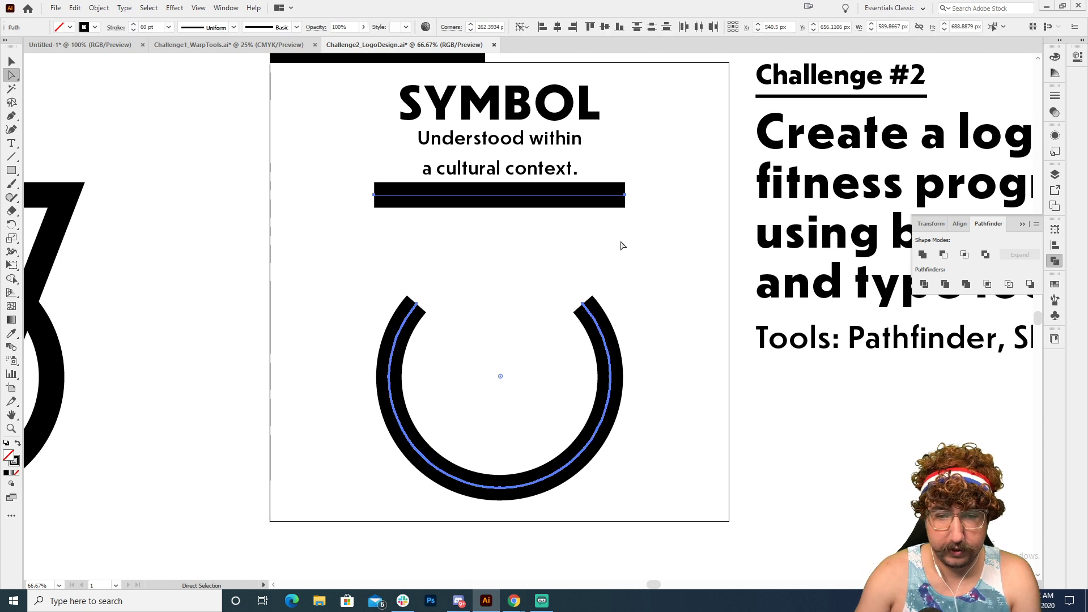
Step: Connect the arc's left end to the bar's right end with a straight Pen tool segment
key(p)
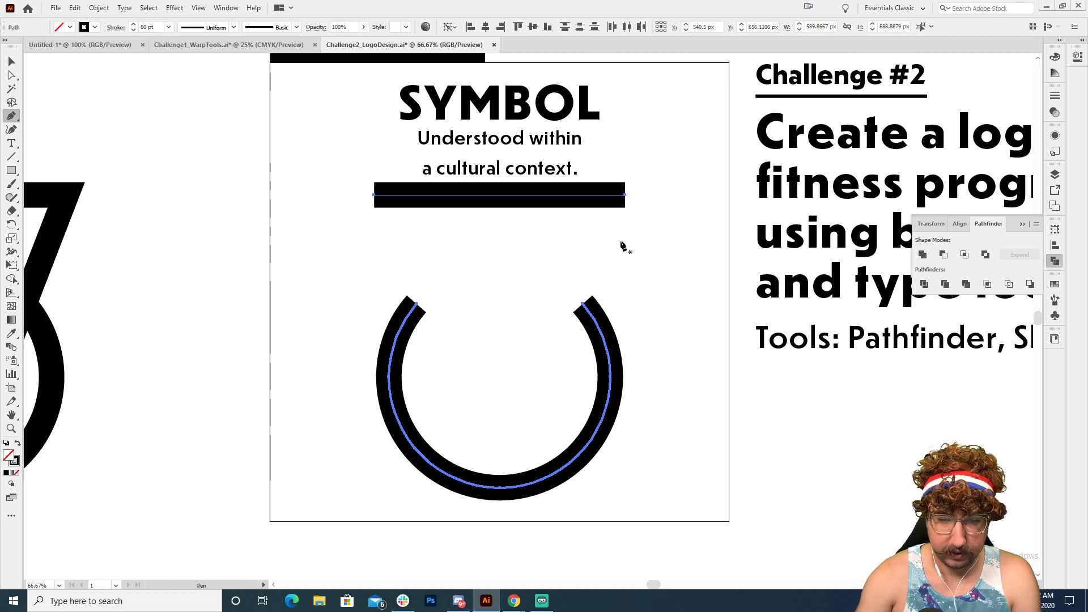
click(417, 307)
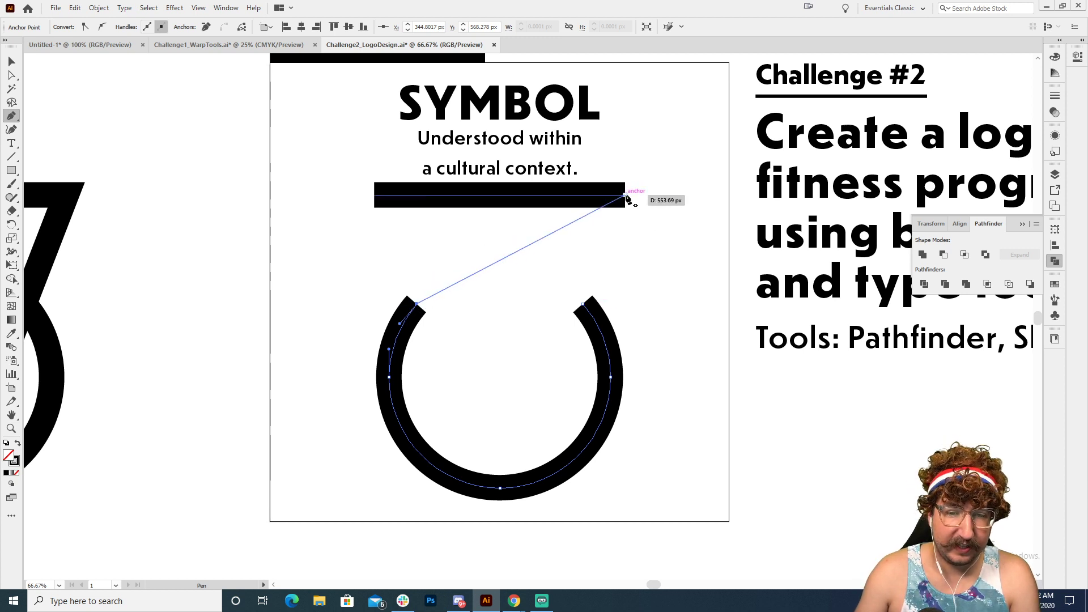
click(625, 195)
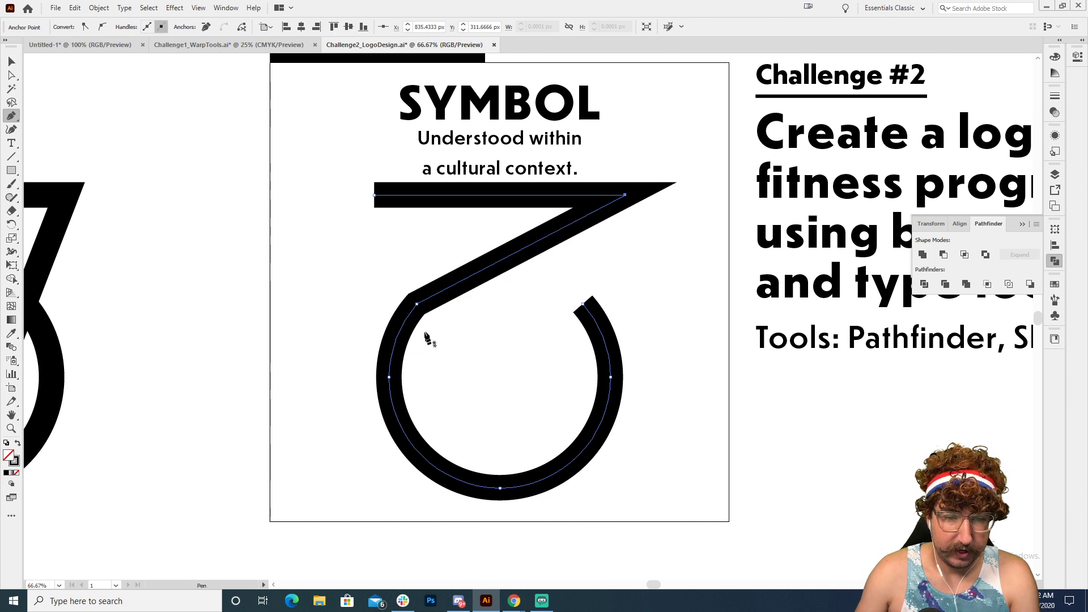
Step: Round the corner where the diagonal segment meets the arc as far as it will go
key(a)
click(417, 306)
click(418, 305)
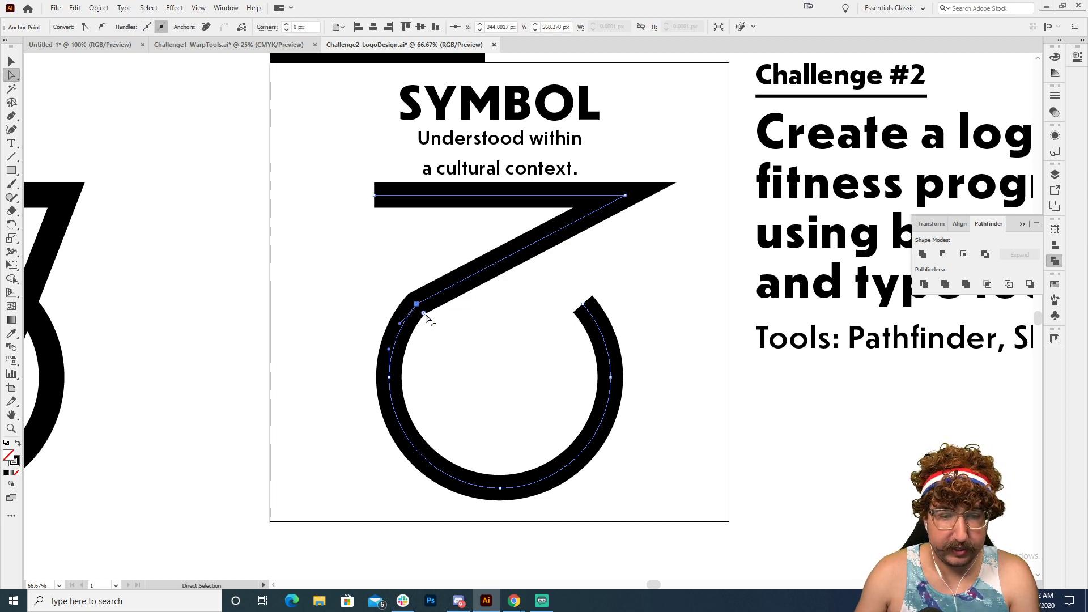
drag(424, 319, 564, 425)
key(v)
click(669, 346)
Step: Increase the stroke weight of the connected path to 120 pt
mouse_move(640, 283)
mouse_down()
mouse_move(431, 369)
mouse_move(363, 329)
mouse_up()
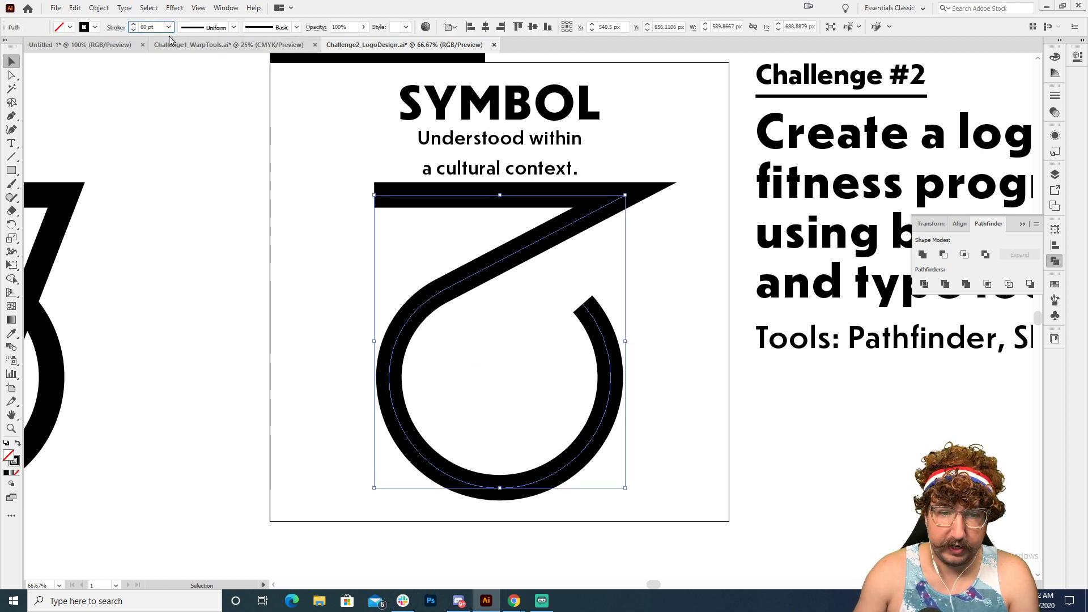
key(shift+Up)
key(shift+Up)
key(shift+Up)
key(shift+Up)
key(shift+Up)
key(shift+Up)
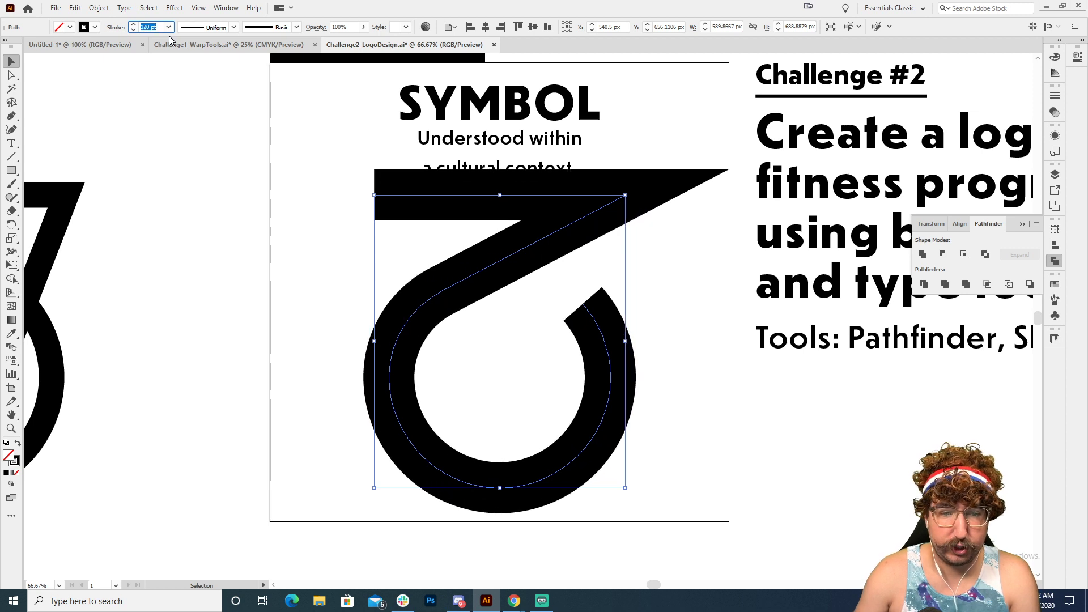
click(695, 259)
Step: Set the path's stroke corners to a bevel join
click(619, 196)
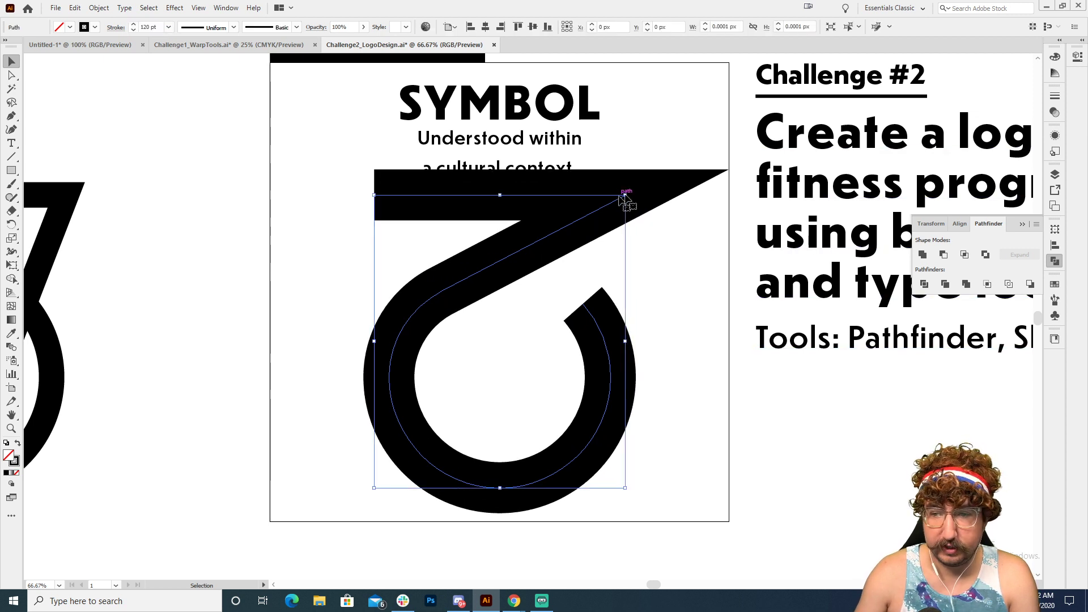
click(1054, 96)
click(1027, 139)
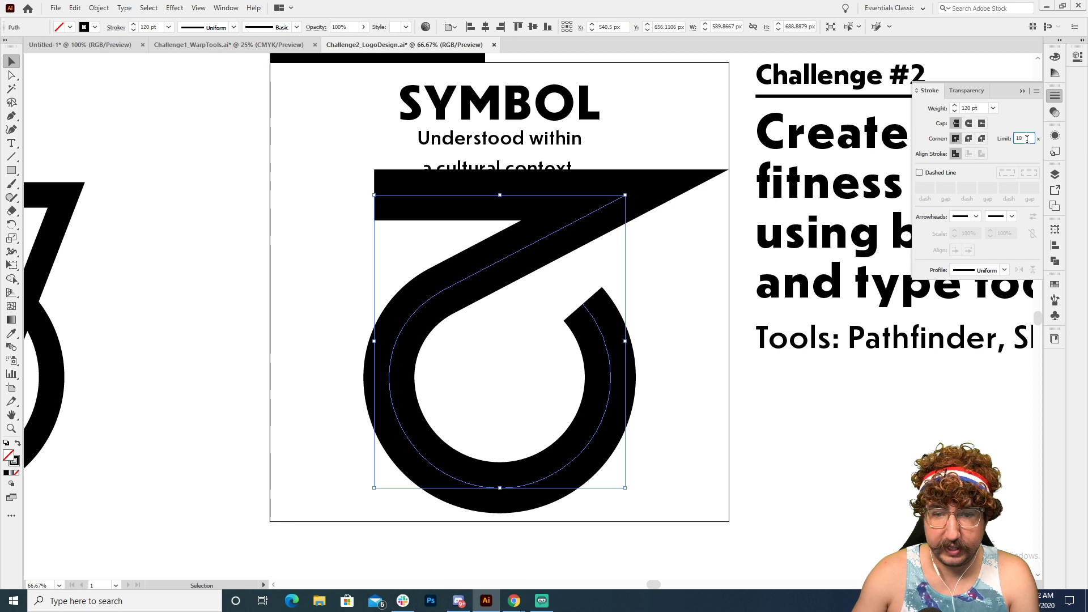
click(981, 139)
click(717, 293)
Step: Scale the mark down proportionally to about 473 by 552 px and nudge it lower inside the square
click(533, 238)
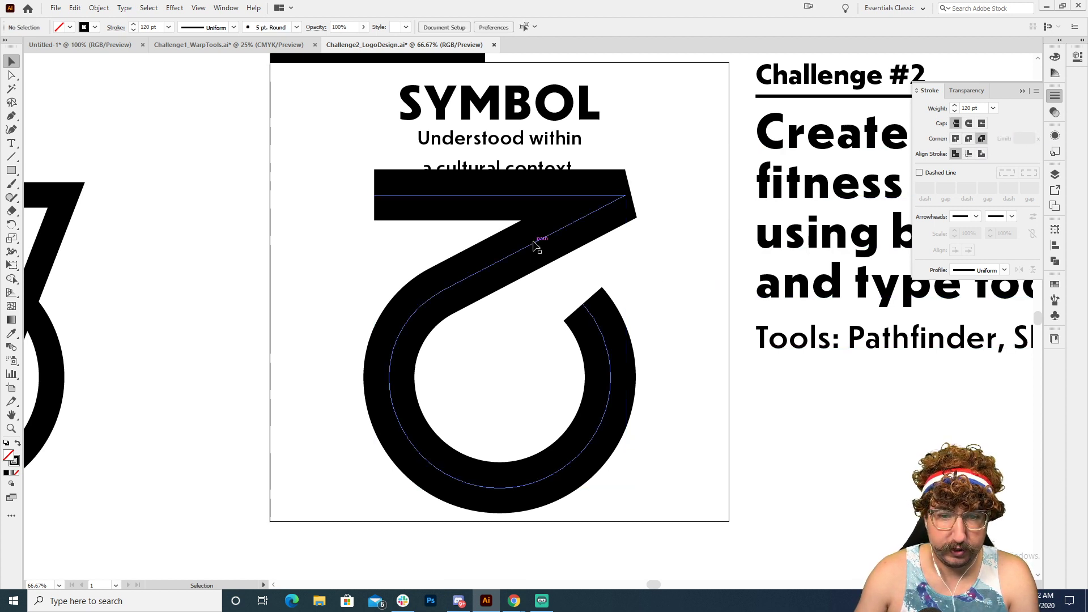
key(s)
mouse_move(757, 93)
mouse_down()
mouse_move(690, 146)
mouse_move(706, 142)
mouse_up()
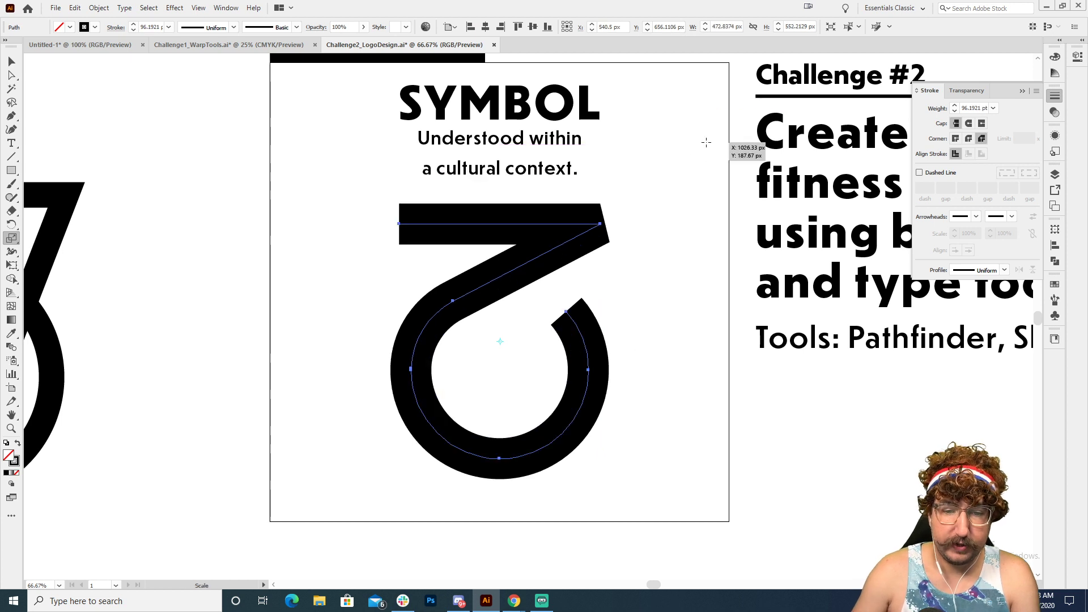
key(shift+Down)
key(shift+Down)
key(v)
click(712, 214)
Step: Place a duplicate of the SYMBOL heading, its caption and the mark outside the square, below the challenge text
key(z)
alt+click(576, 334)
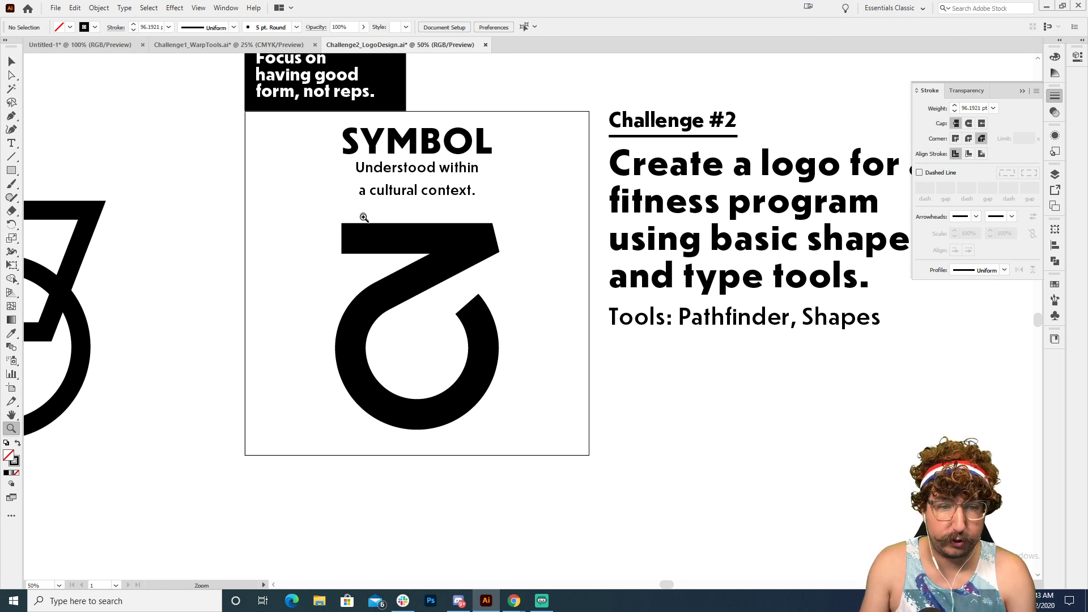
drag(308, 163, 606, 419)
key(v)
click(417, 161)
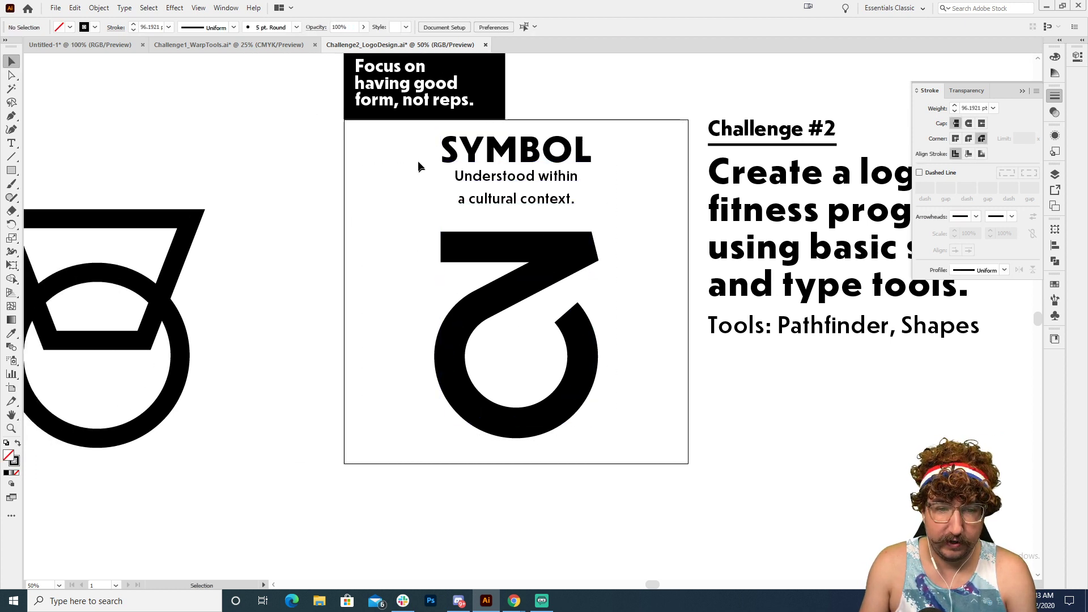
drag(419, 148, 582, 403)
drag(519, 158, 865, 465)
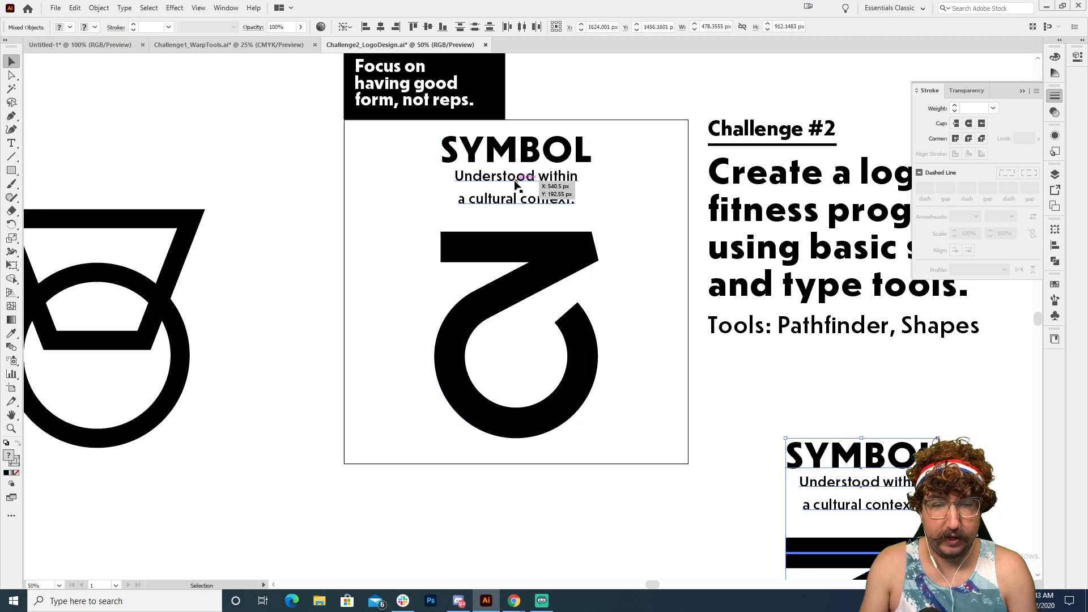
Step: Change the heading in the square to "ICON" and its caption to "Looks like what it is."
key(t)
double_click(507, 152)
text(ICON)
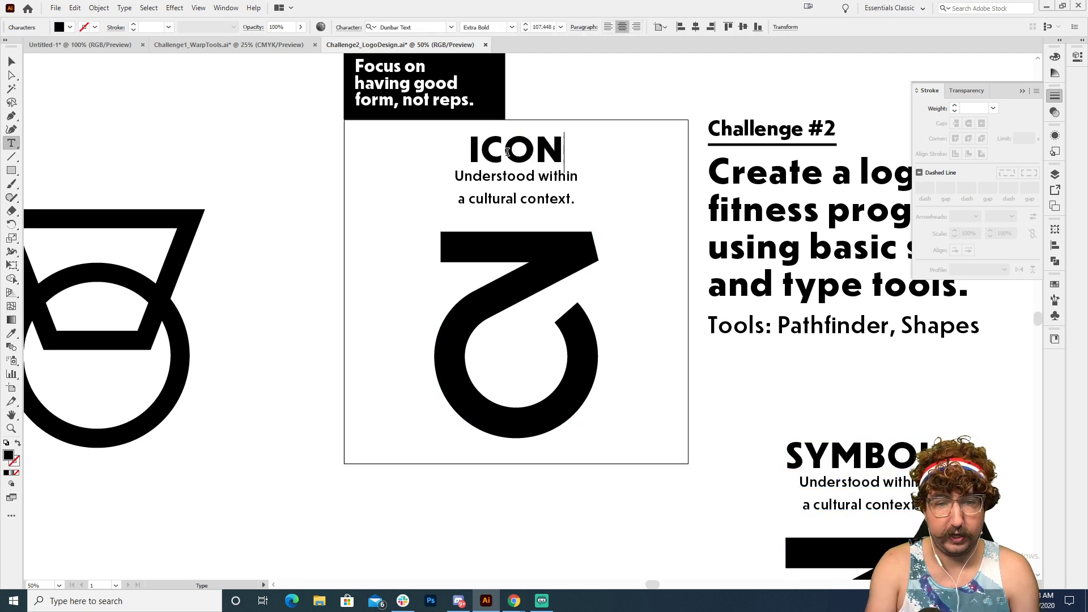
triple_click(504, 179)
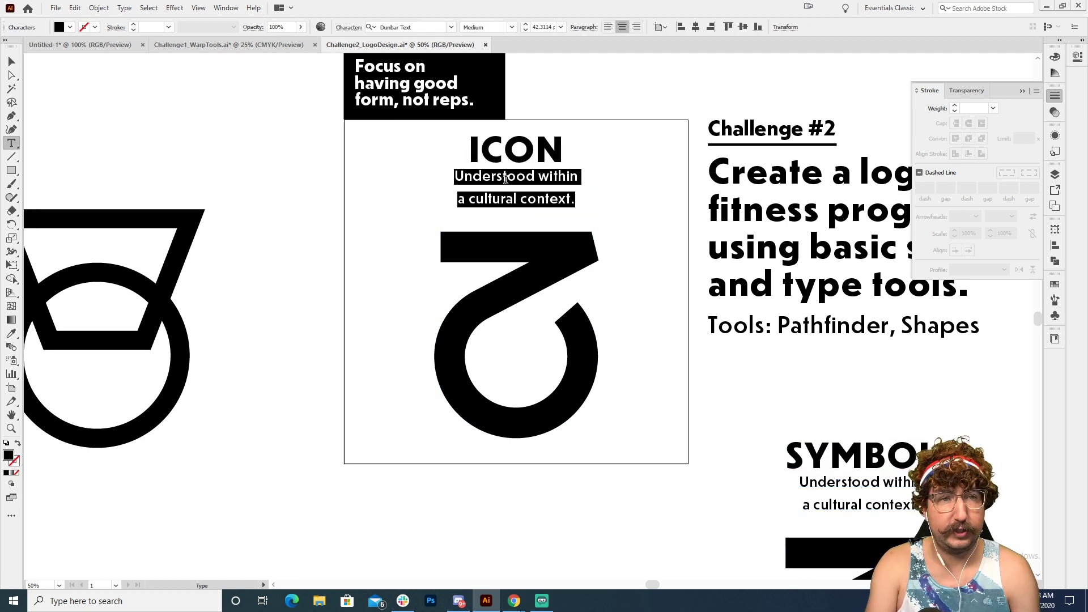
text(Looks like what)
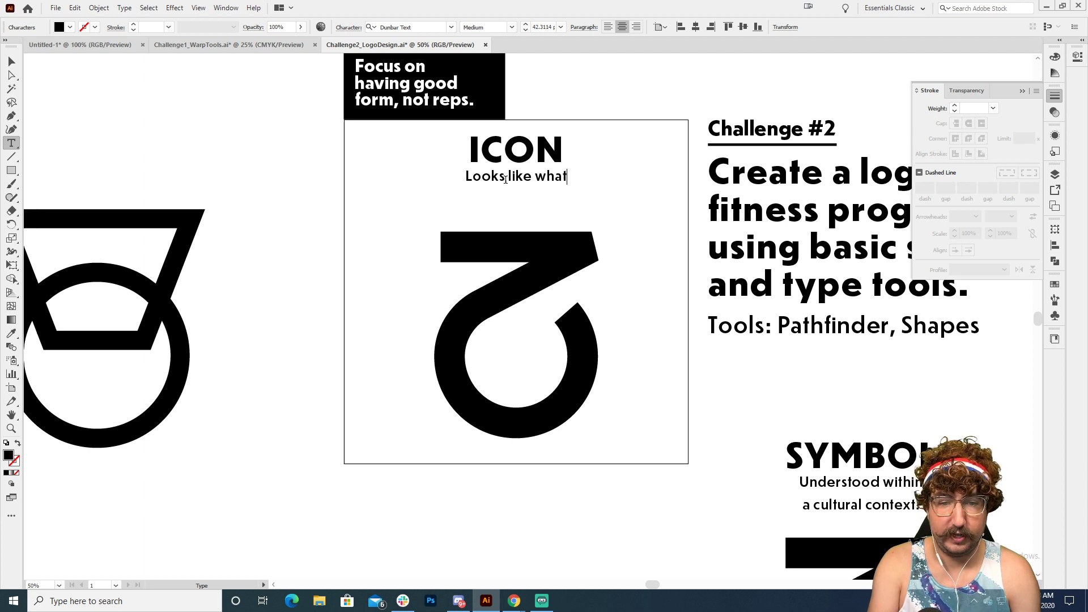
text( it is.)
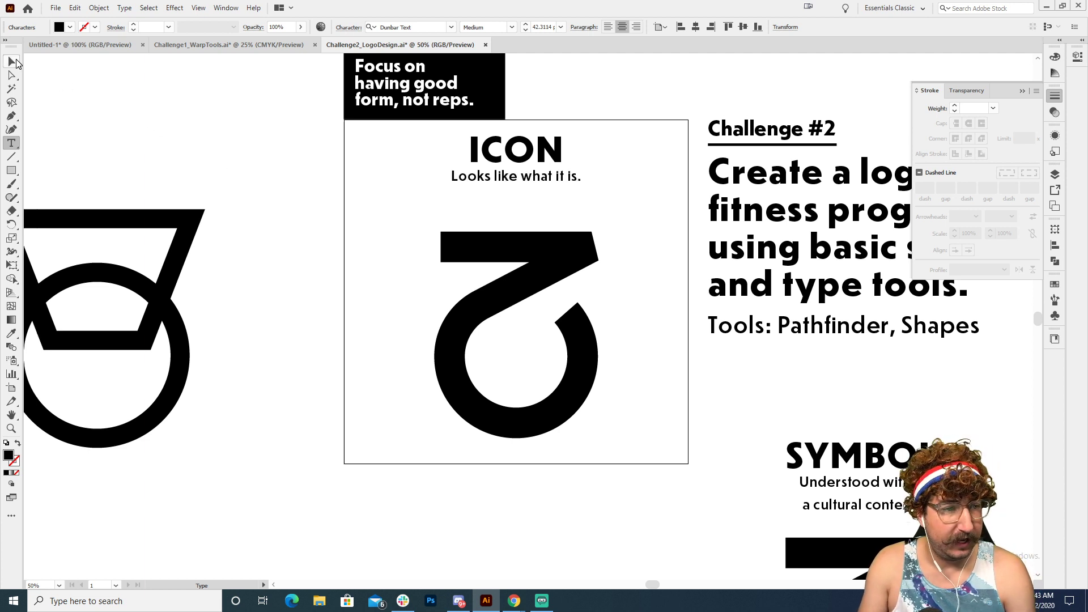
Step: Delete the bar-and-arc mark beneath the ICON heading
click(15, 63)
click(493, 247)
key(Delete)
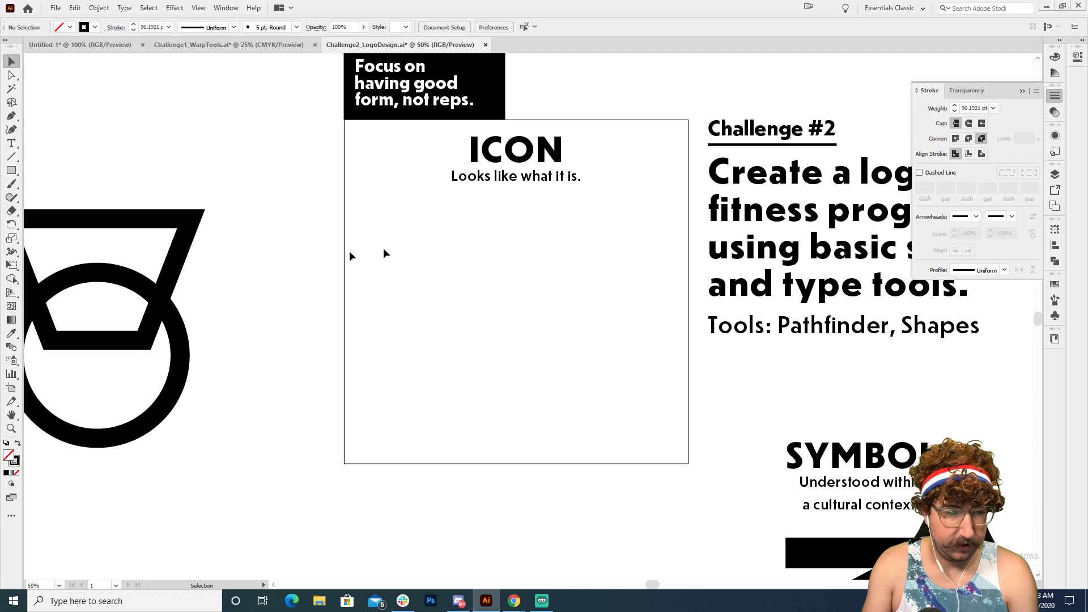
Step: Place a duplicate of the outlined trapezoid and circle from beside the square under the ICON caption
drag(272, 241, 78, 371)
drag(139, 287, 554, 284)
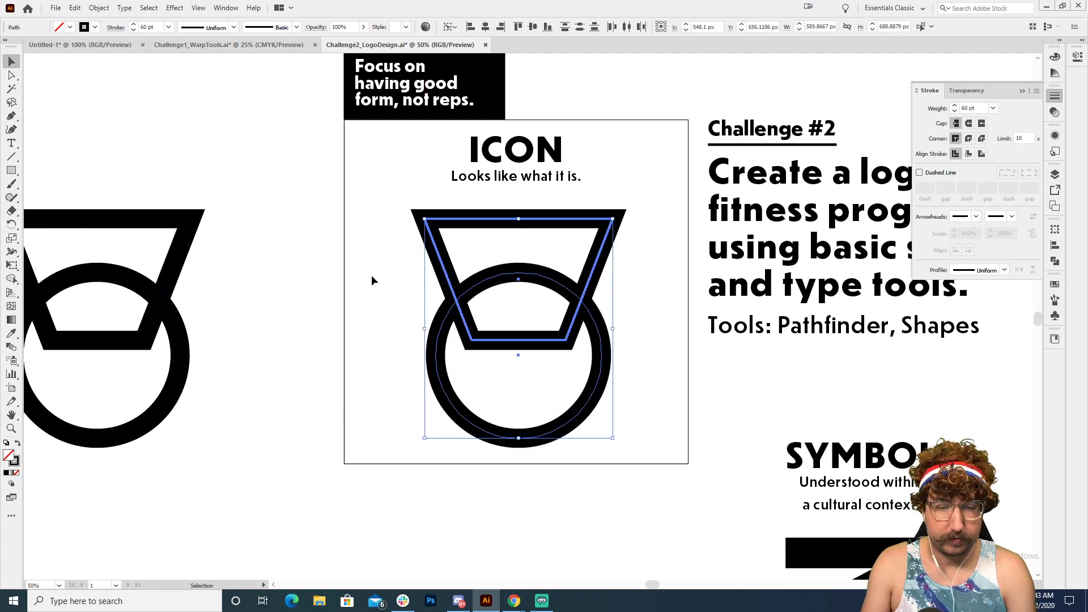
click(372, 280)
Step: Set the stroke weight of the trapezoid and circle inside the square to 110 pt
key(z)
click(509, 300)
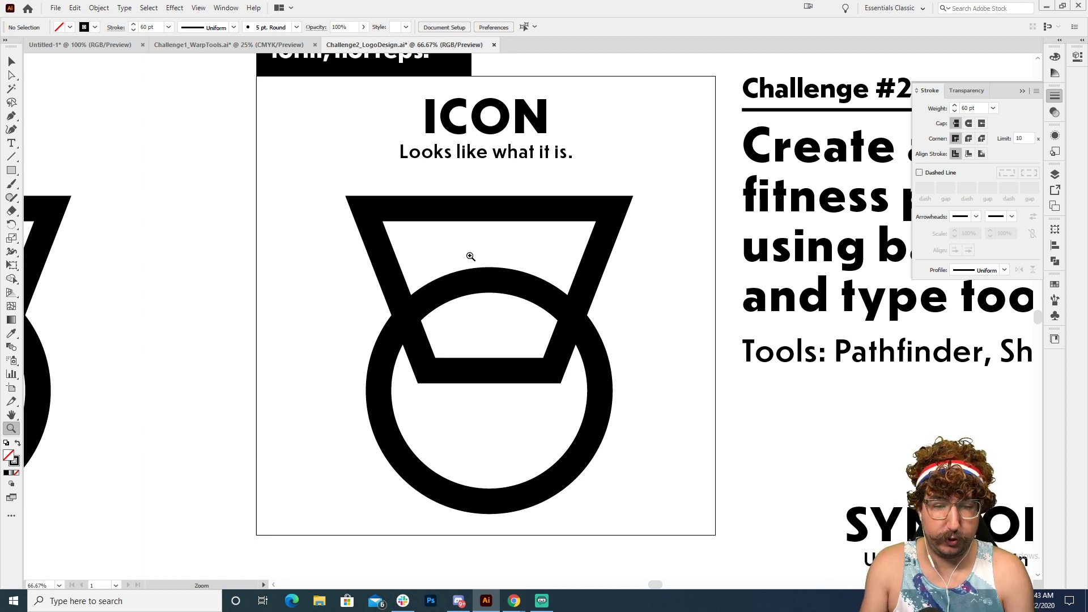
key(v)
drag(353, 279, 500, 355)
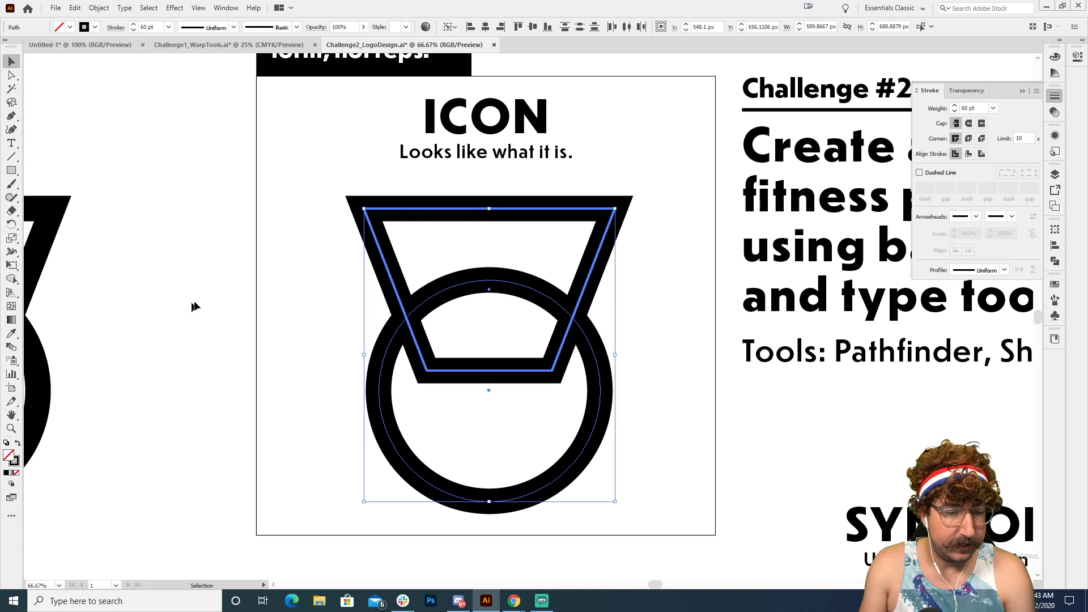
click(329, 276)
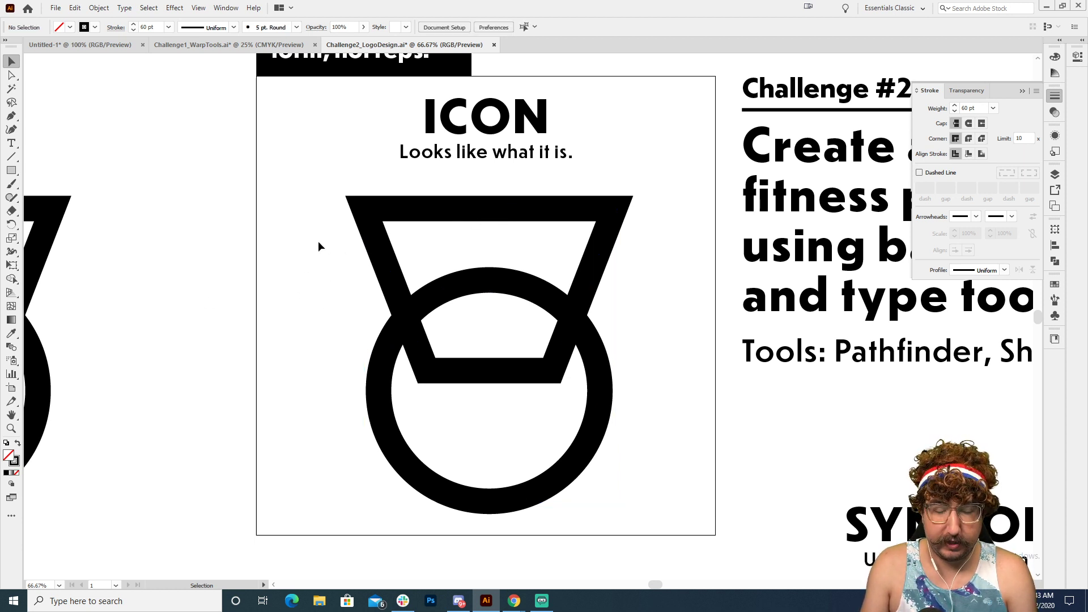
drag(303, 253, 522, 355)
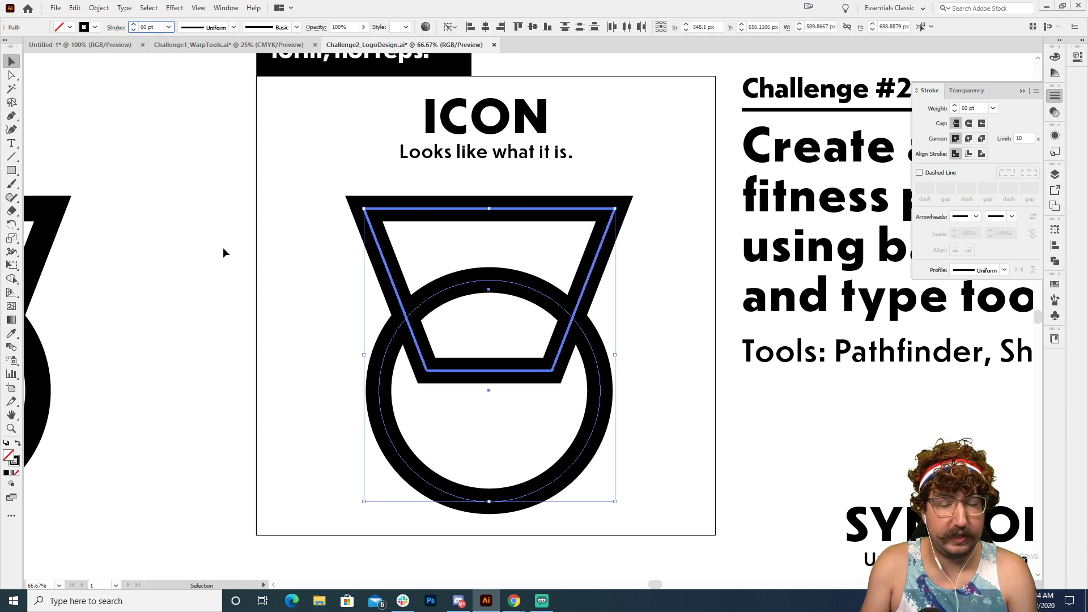
key(shift+Up)
key(shift+Up)
key(shift+Up)
key(shift+Up)
key(shift+Up)
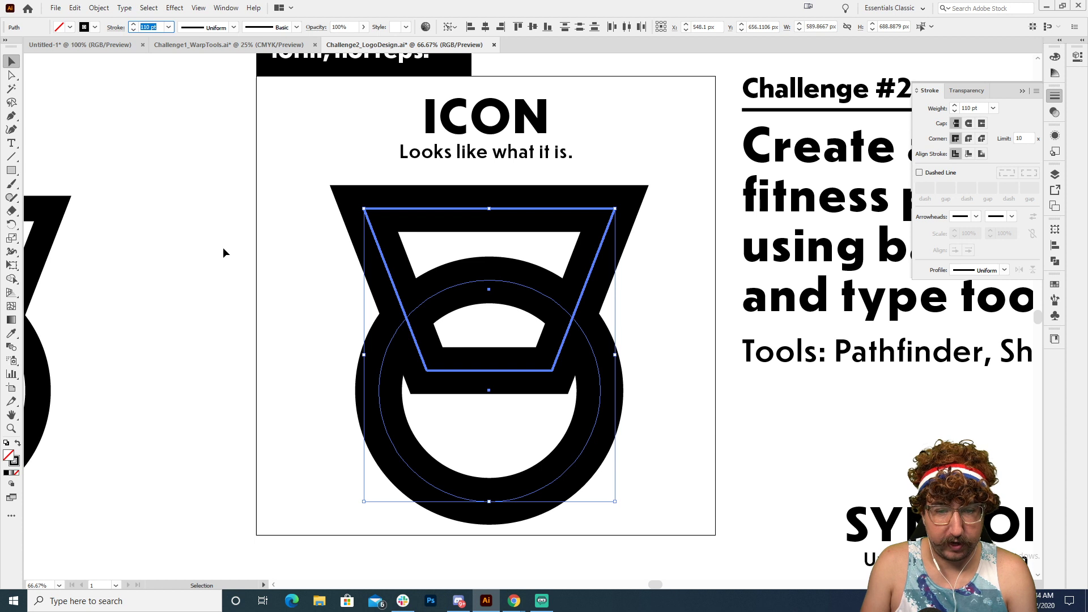
click(266, 318)
Step: Give the circle in the square a white fill (ffffff) and bring it in front of the trapezoid
click(317, 319)
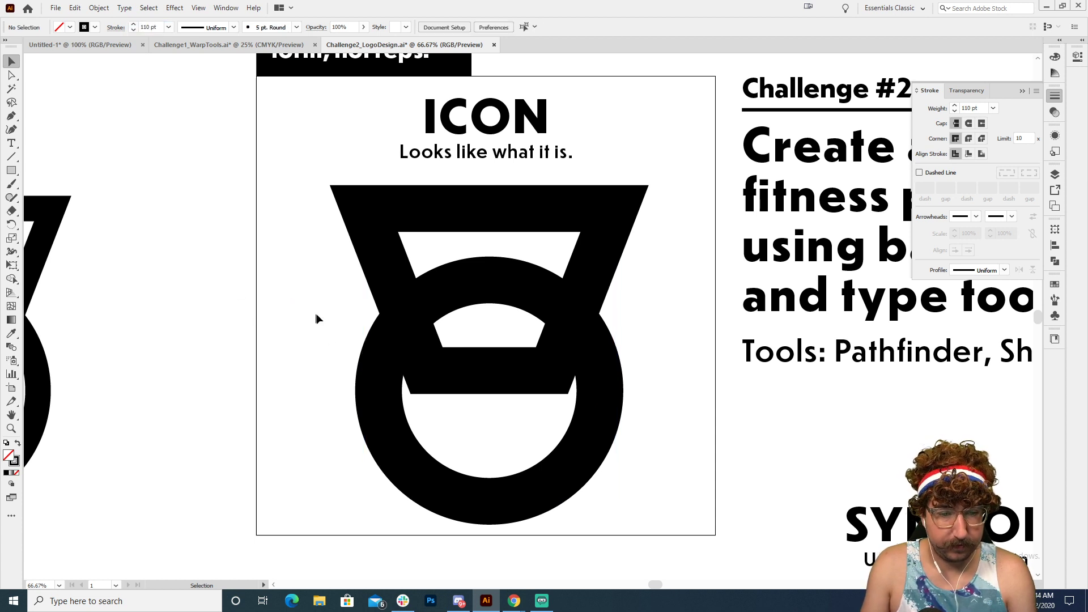
click(379, 416)
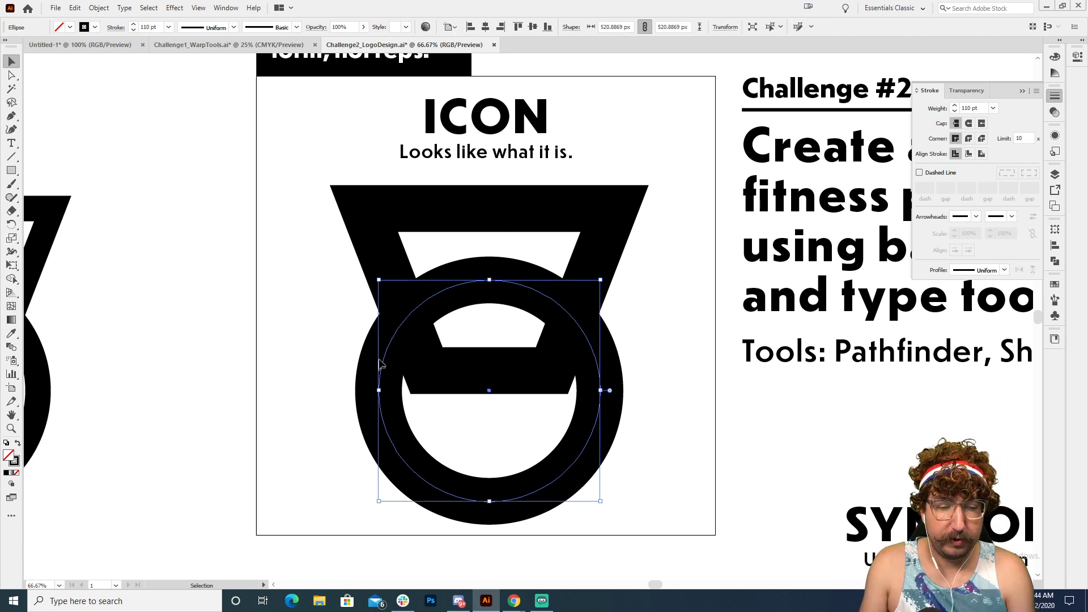
double_click(14, 461)
mouse_move(85, 152)
mouse_down()
mouse_move(27, 117)
mouse_move(59, 118)
mouse_up()
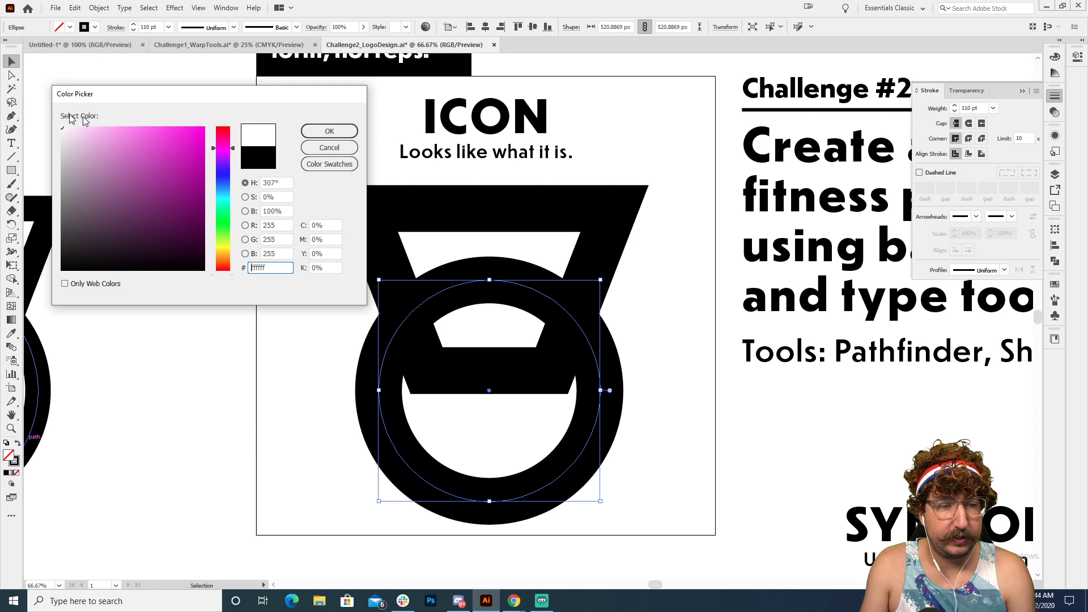
click(328, 131)
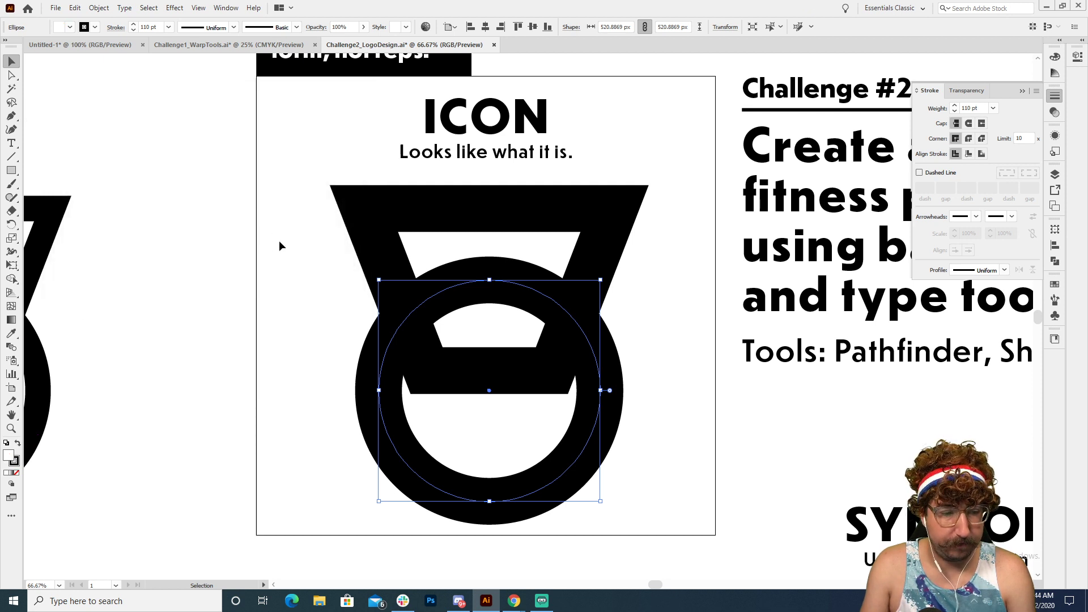
key(ctrl+shift+bracketright)
click(279, 241)
Step: Scale the circle down proportionally about its centre to a diameter of about 450 px, including its stroke
key(z)
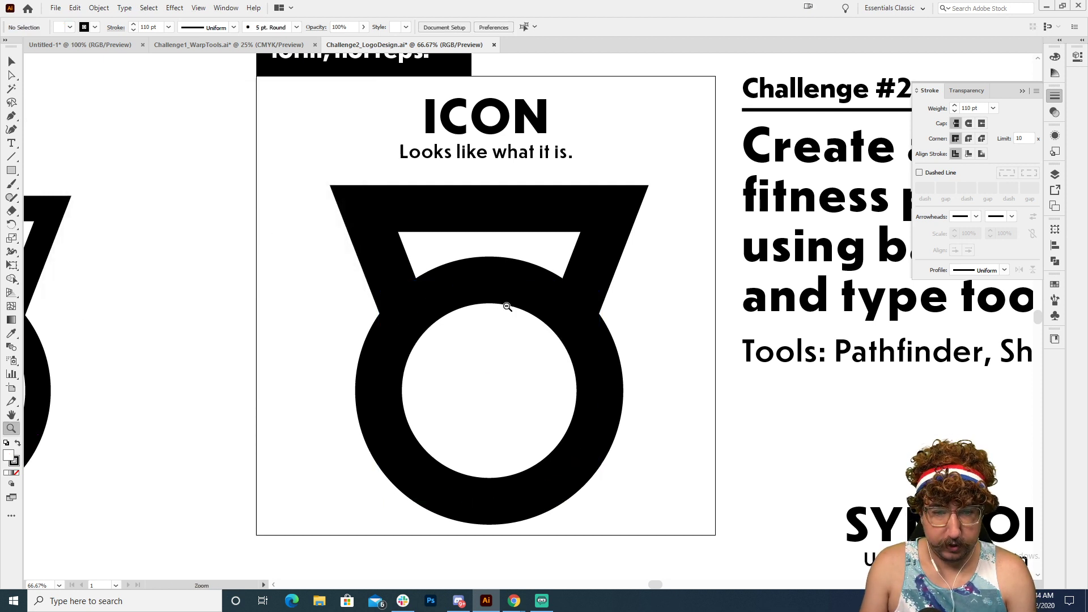
alt+click(507, 306)
key(v)
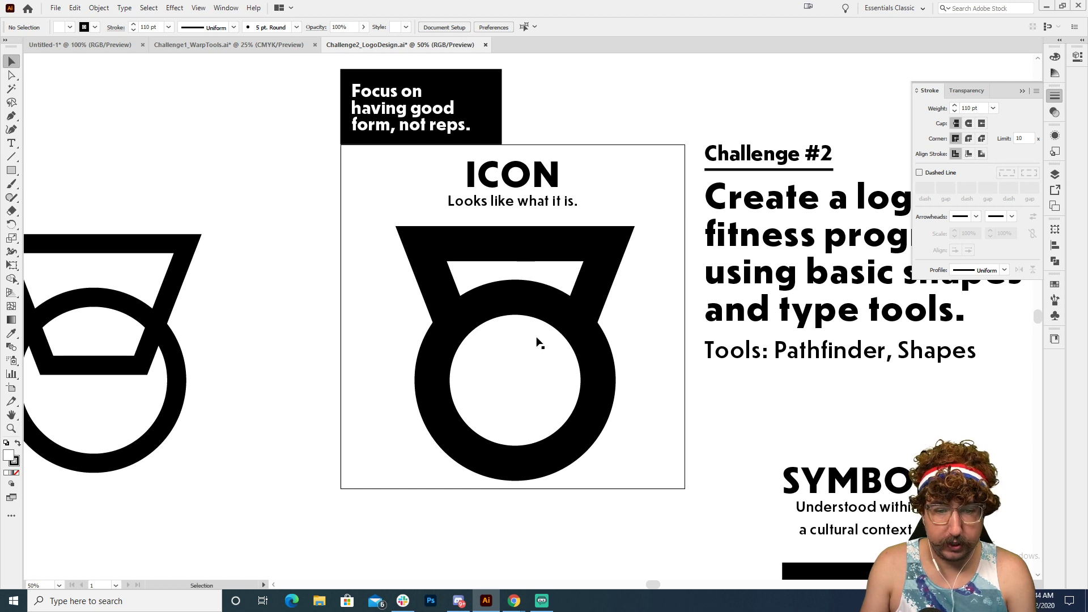
click(536, 337)
key(s)
drag(748, 228, 716, 249)
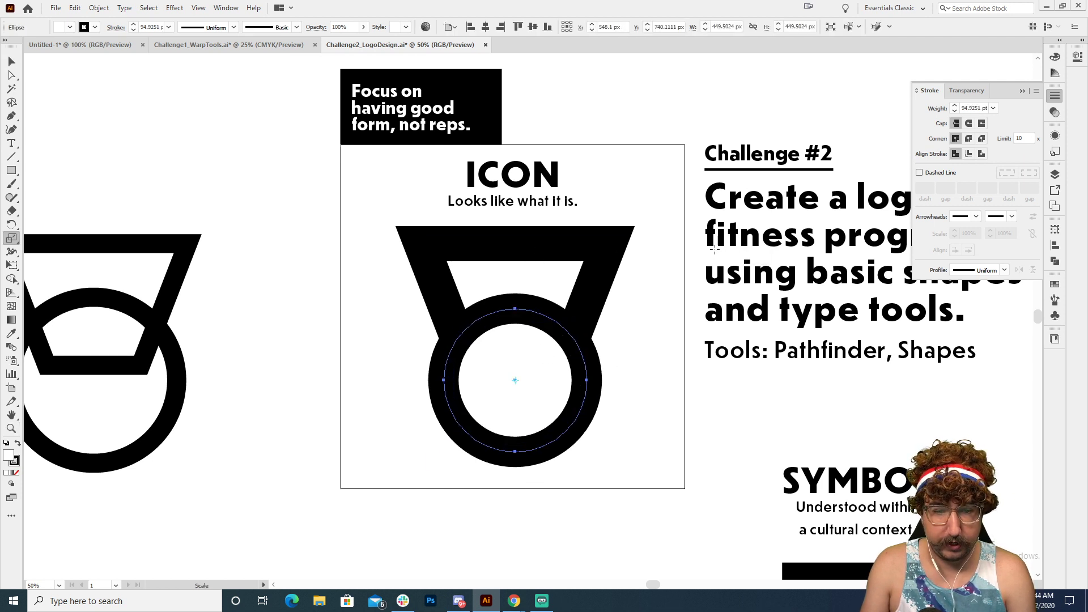
Step: Undo the circle's scaling and move the trapezoid's two top anchor points straight up to lengthen the handle
key(ctrl+z)
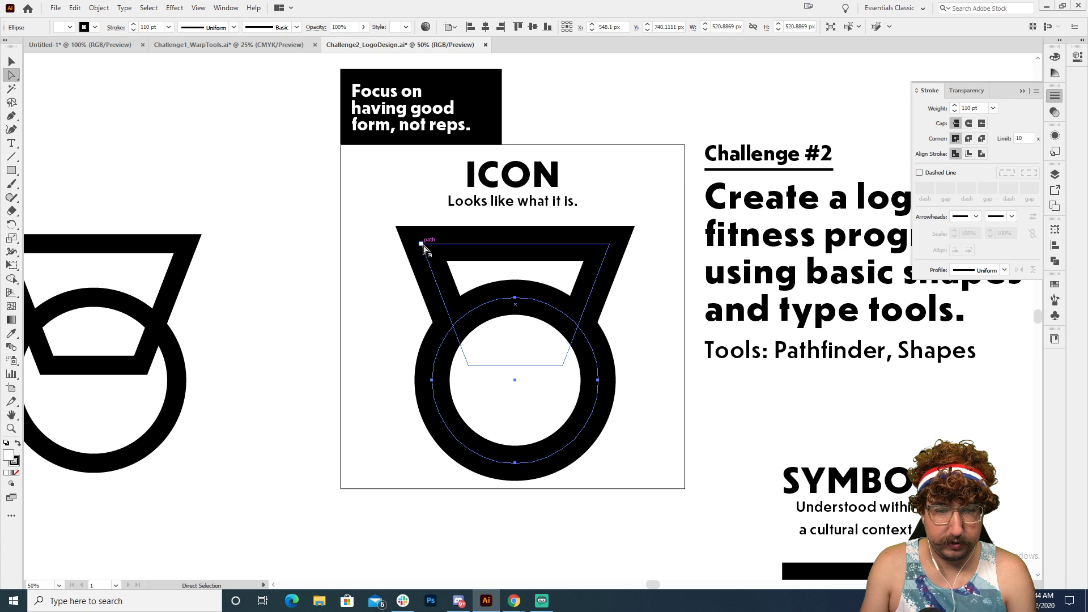
click(424, 249)
key(shift+Up)
key(shift+Up)
key(shift+Up)
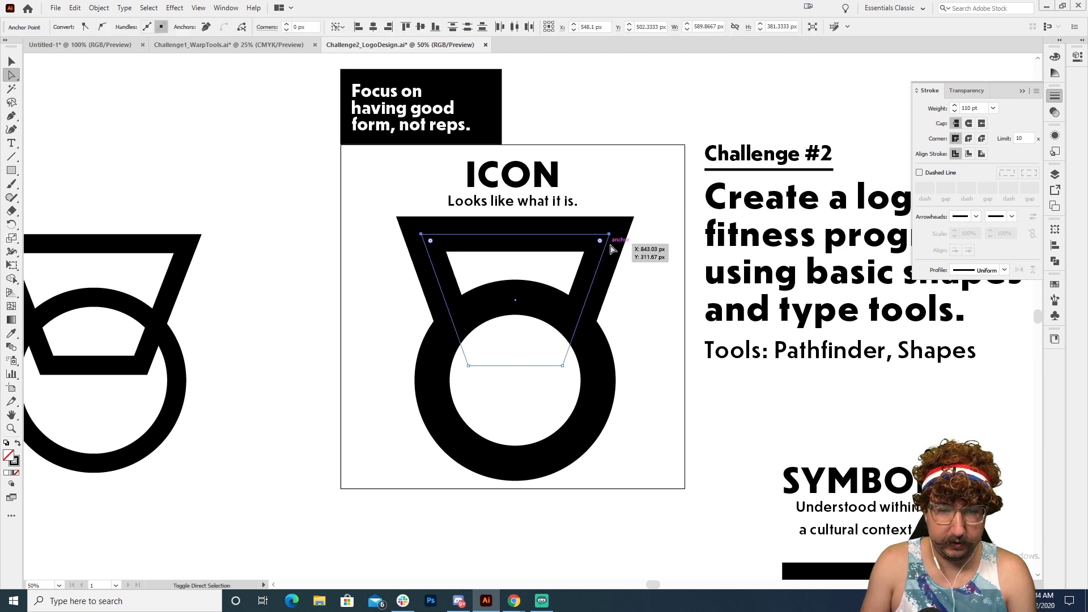
key(shift+Up)
key(shift+Up)
key(shift+Up)
key(shift+Up)
key(shift+Up)
key(shift+Up)
Step: Scale the trapezoid and circle together proportionally to about 473 × 625 px, including their strokes, and move them down 20 px
key(v)
drag(643, 289, 426, 405)
key(s)
drag(713, 144, 685, 197)
key(v)
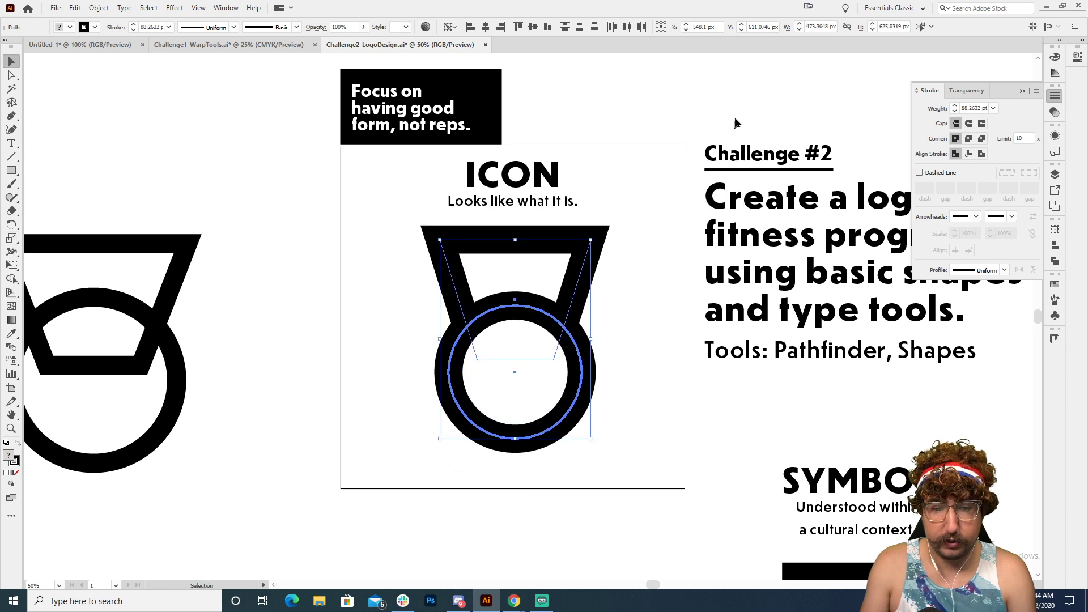
drag(361, 277, 614, 404)
key(shift+Down)
key(shift+Down)
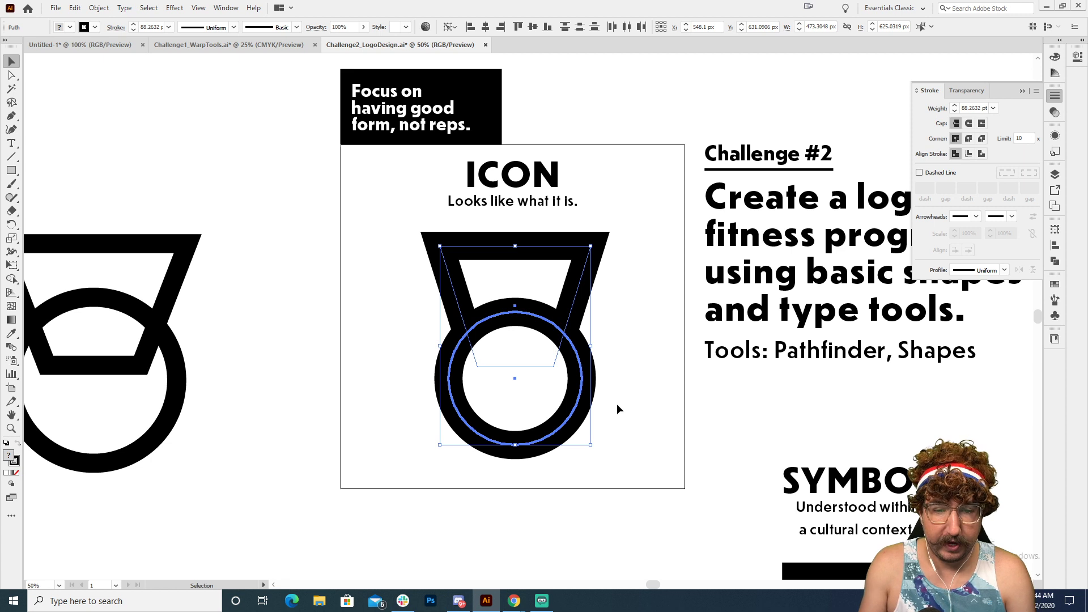
click(616, 404)
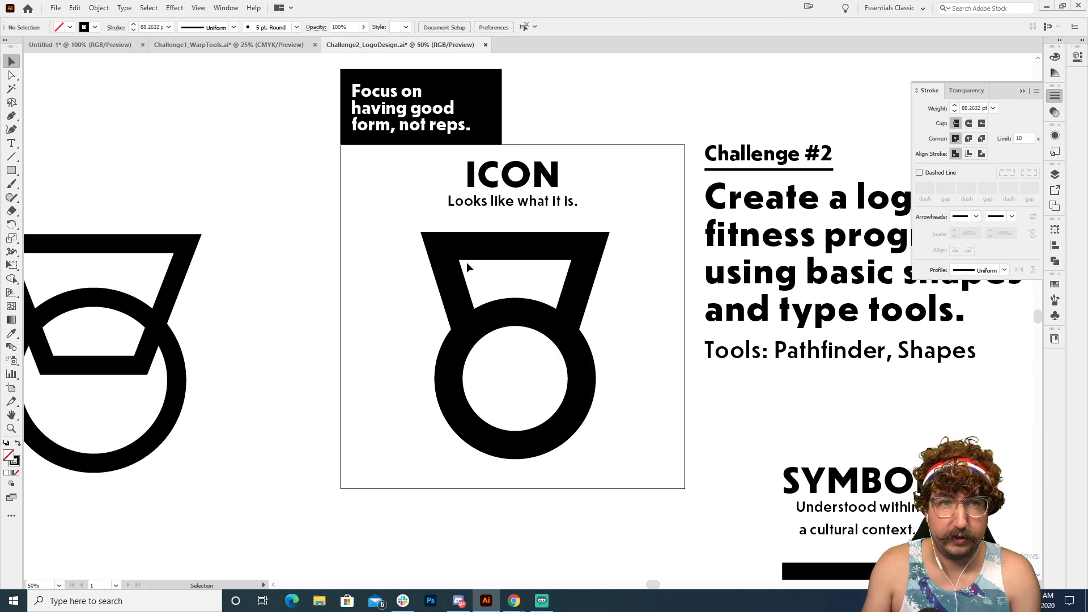
Step: Round the two top corners of the trapezoid so that the handle's outer edges line up with the circle's width
key(a)
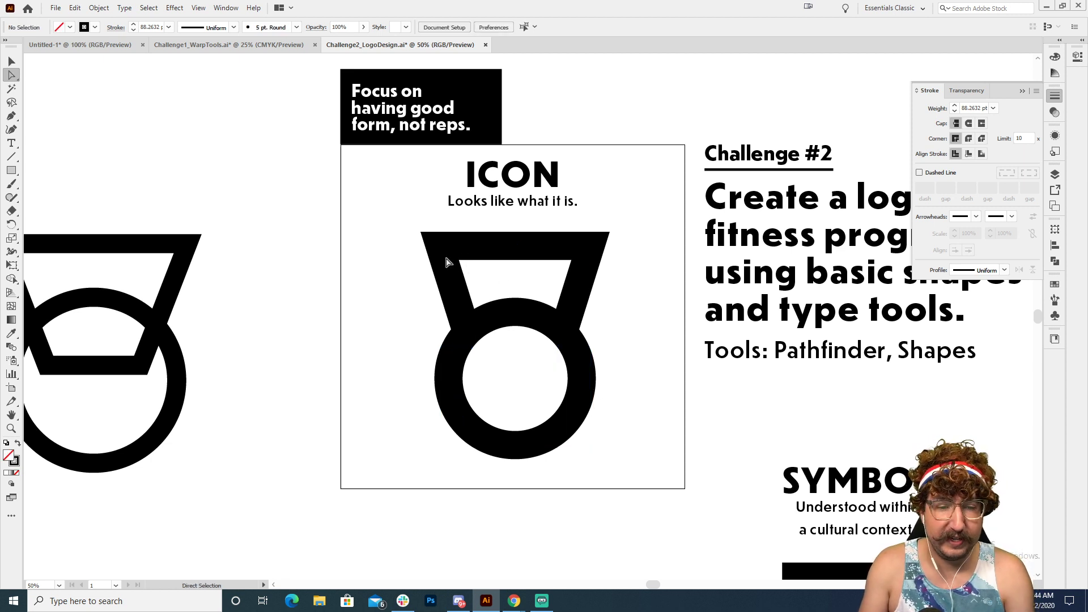
click(448, 261)
drag(440, 246, 439, 247)
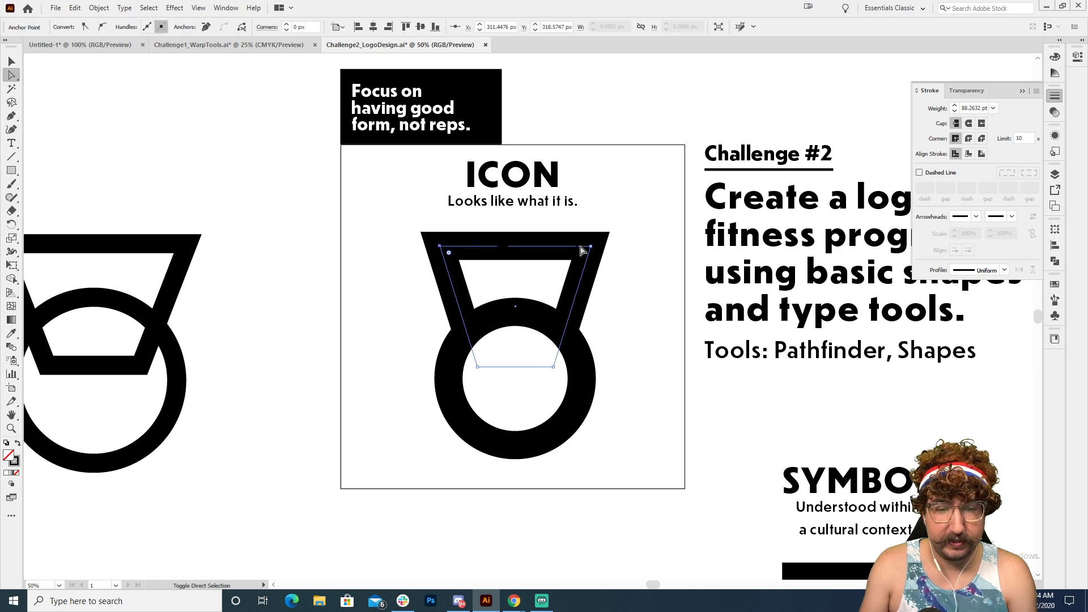
shift+click(591, 246)
drag(581, 254, 562, 275)
key(v)
click(653, 273)
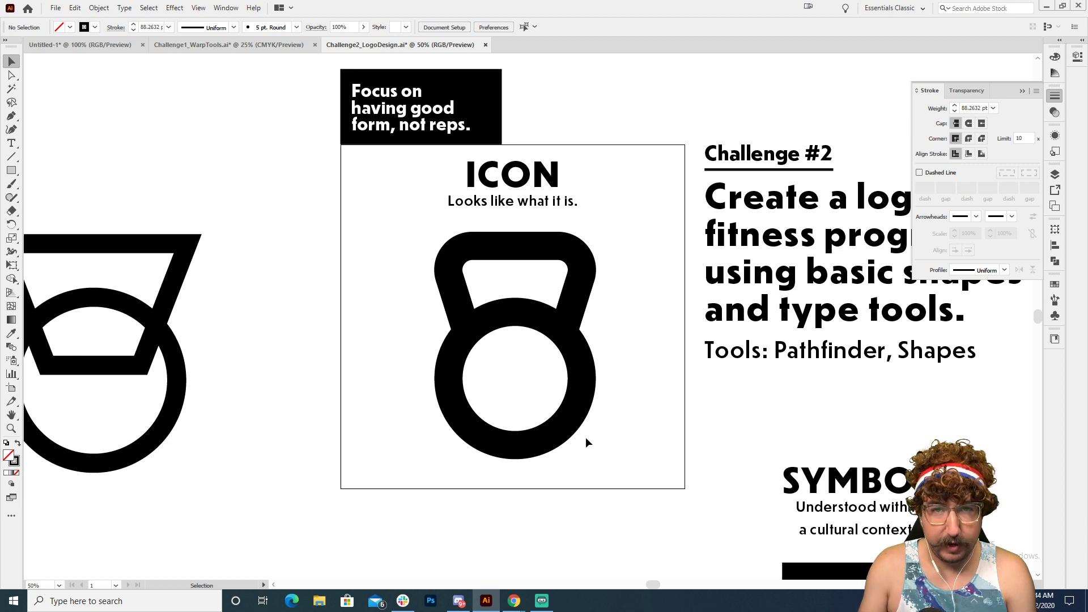
Step: Draw a black-filled rectangle without stroke, about 747 × 169 px, over the lower part of the circle
key(m)
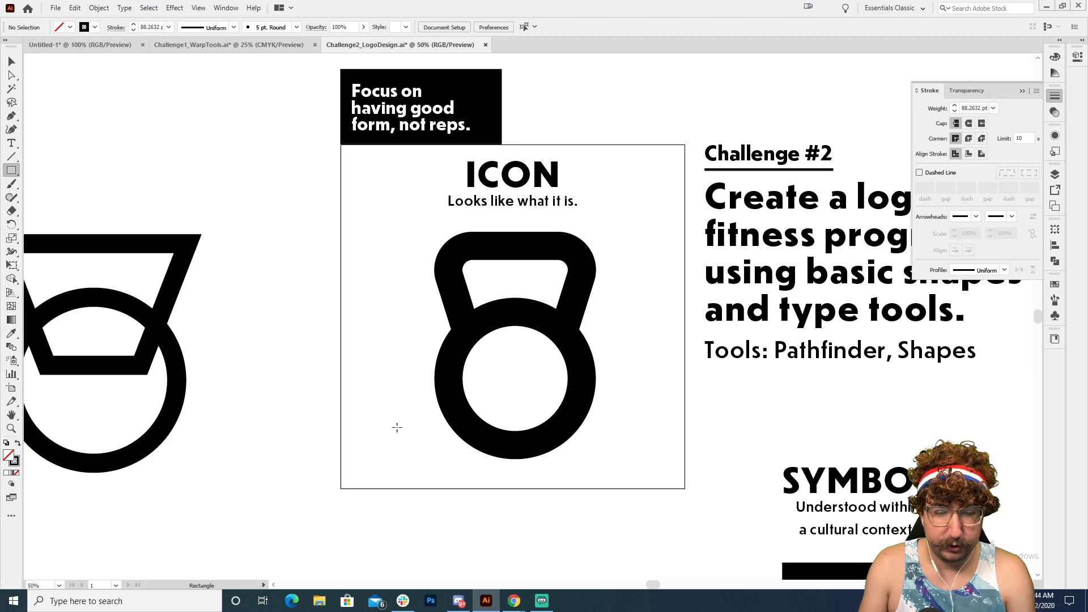
drag(396, 427, 635, 481)
key(shift+x)
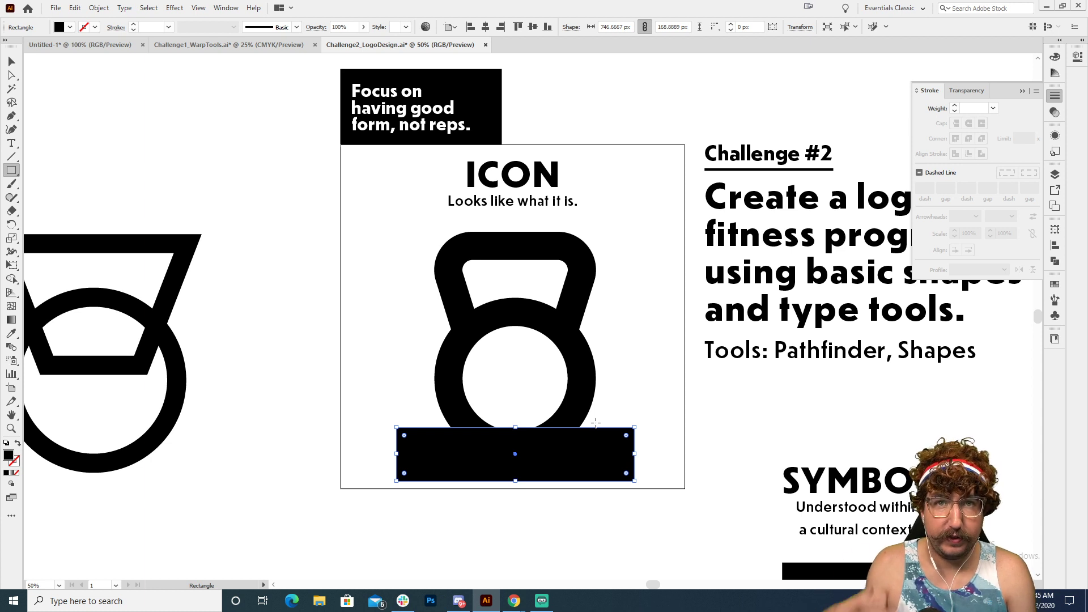
Step: Subtract the rectangle from the circle with Minus Front to give the kettlebell a flat base
key(v)
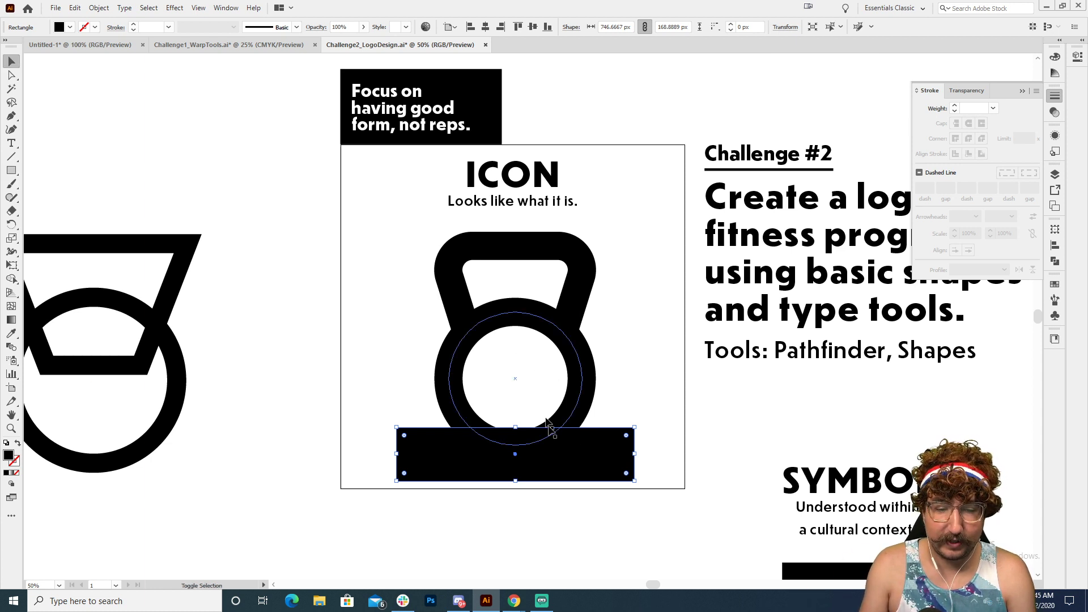
key(ctrl+=)
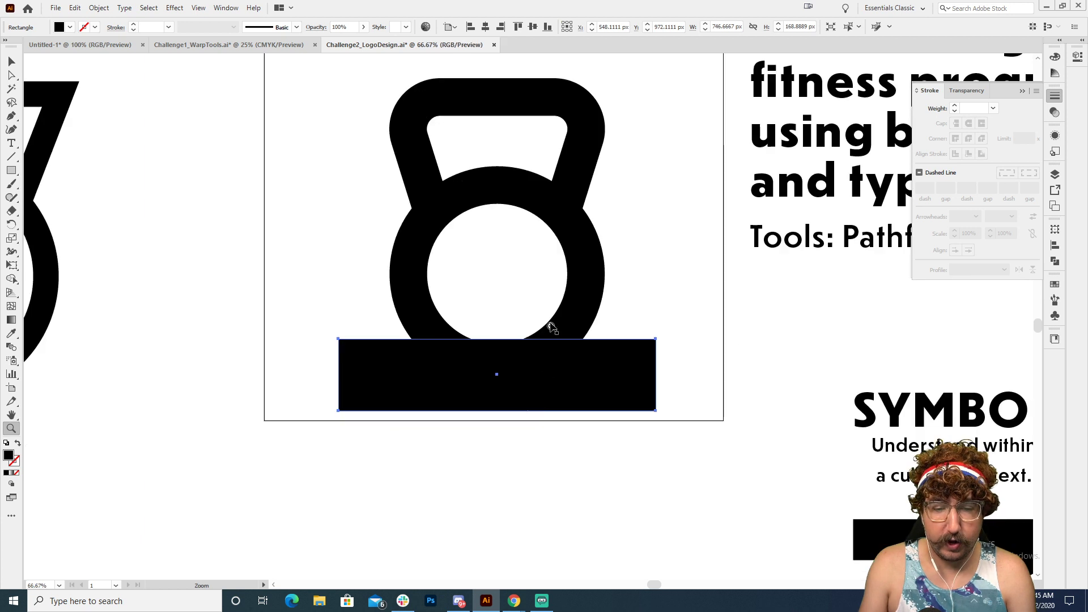
shift+click(552, 294)
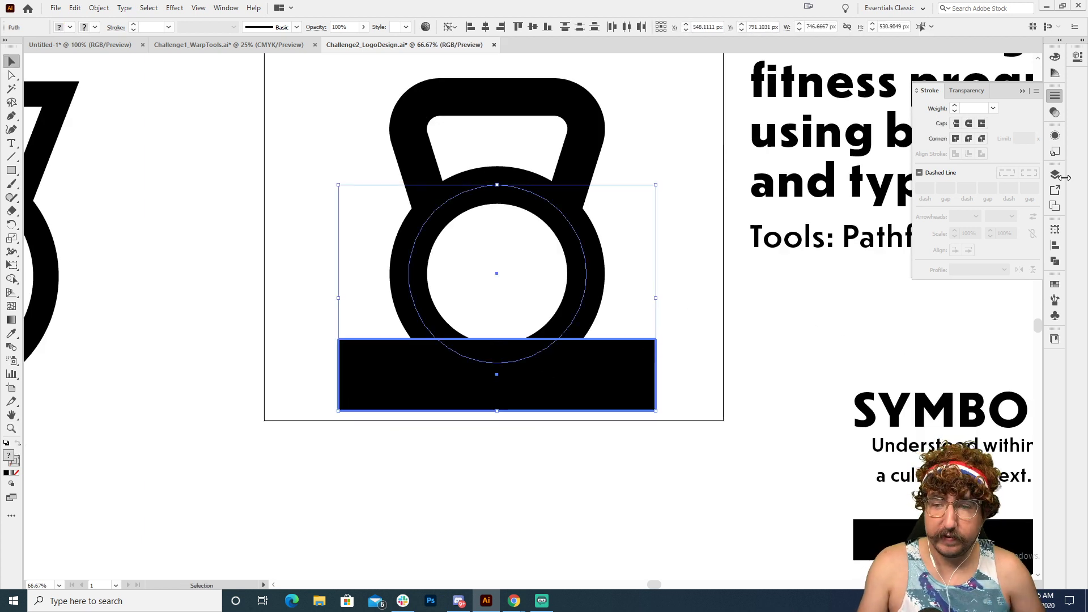
click(1056, 262)
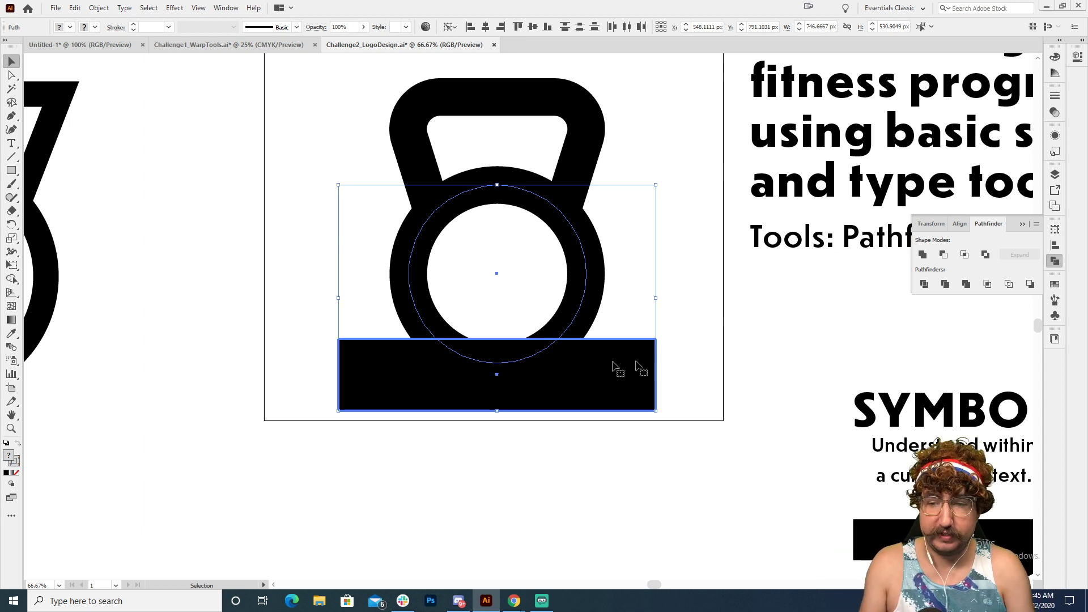
click(943, 254)
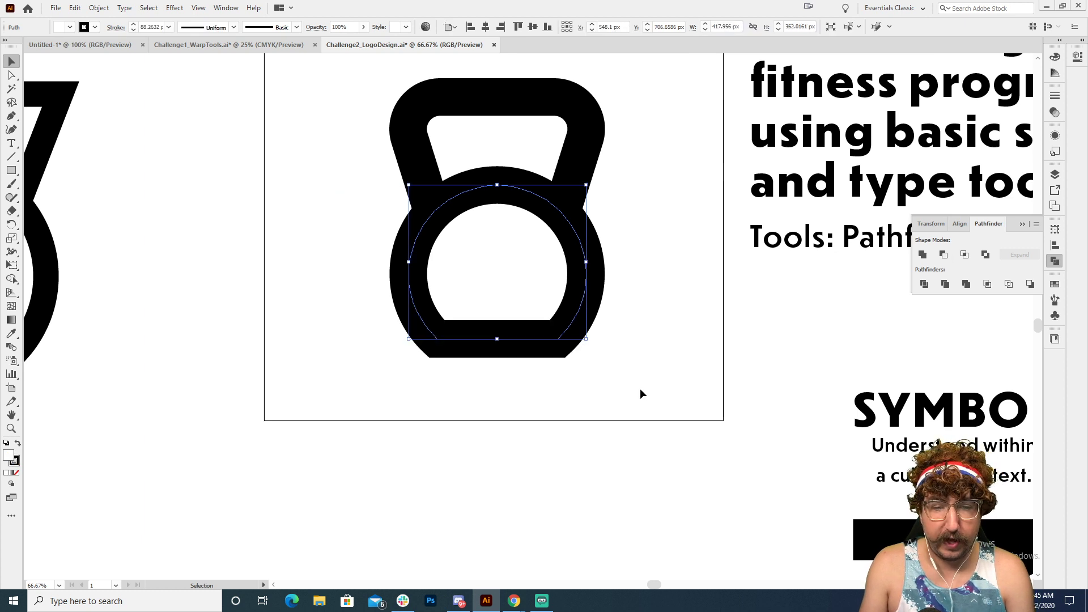
click(641, 389)
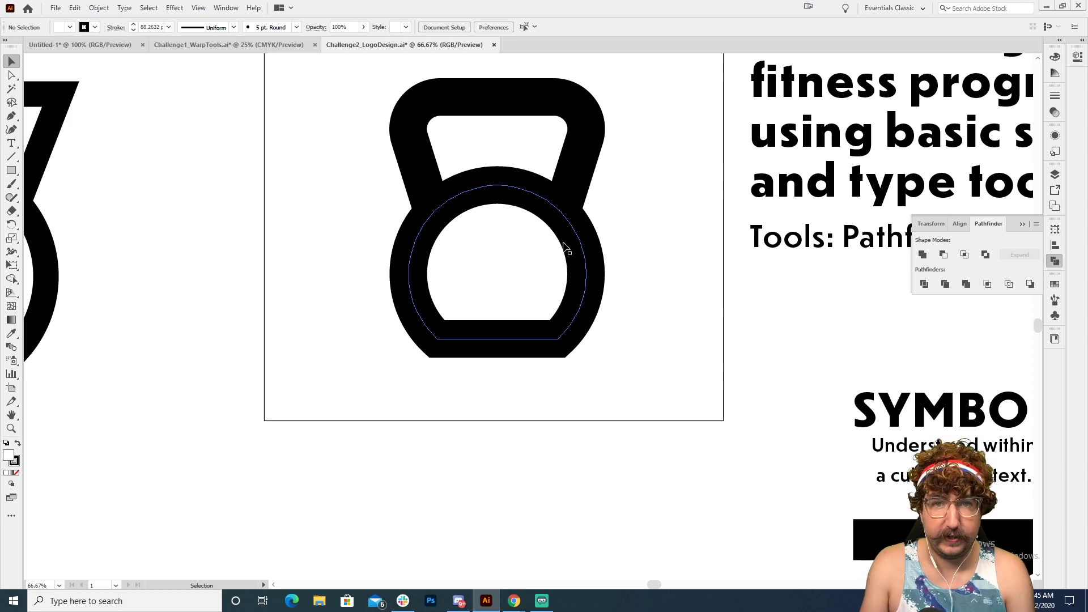
Step: Duplicate the kettlebell together with its ICON title and caption straight down below the square
key(z)
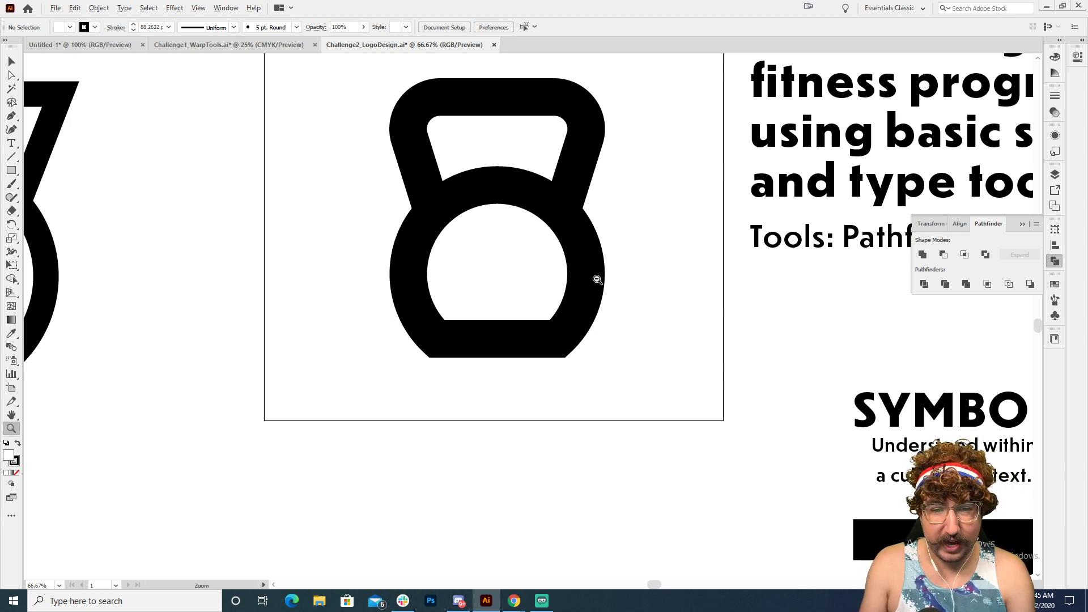
alt+click(598, 280)
drag(634, 275, 628, 327)
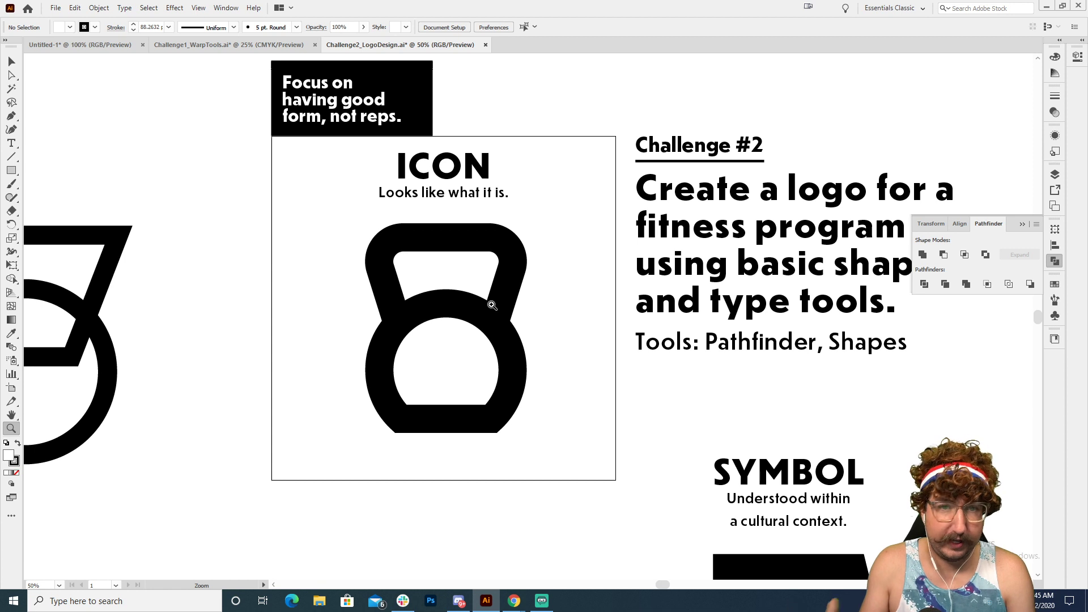
key(v)
drag(340, 264, 555, 380)
drag(356, 158, 525, 377)
key(space)
drag(512, 279, 613, 186)
drag(573, 79, 603, 475)
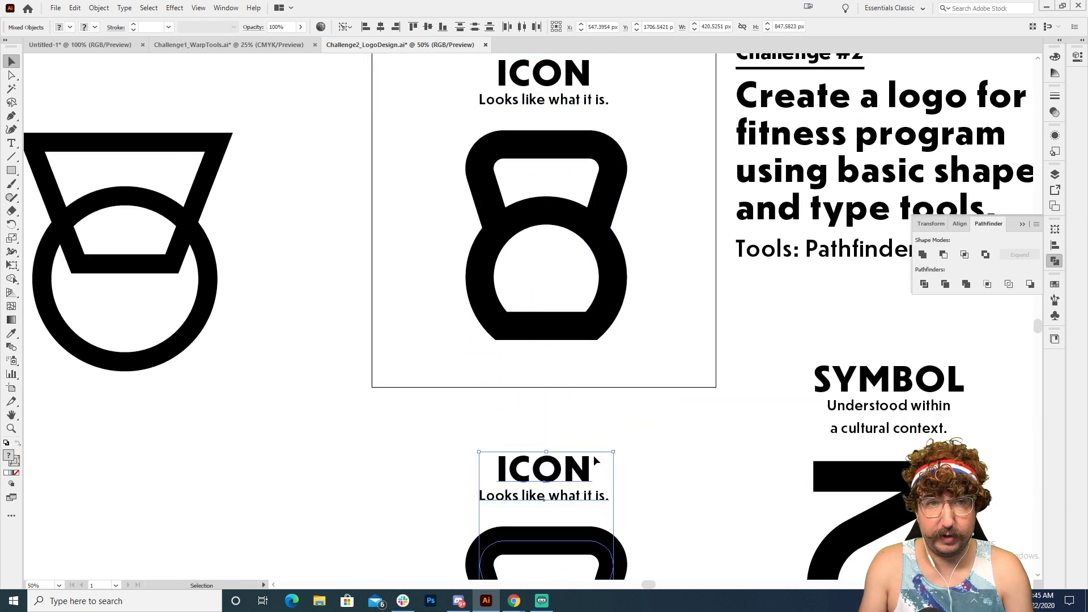
Step: Change the title inside the square from ICON to "Index"
drag(575, 329, 545, 414)
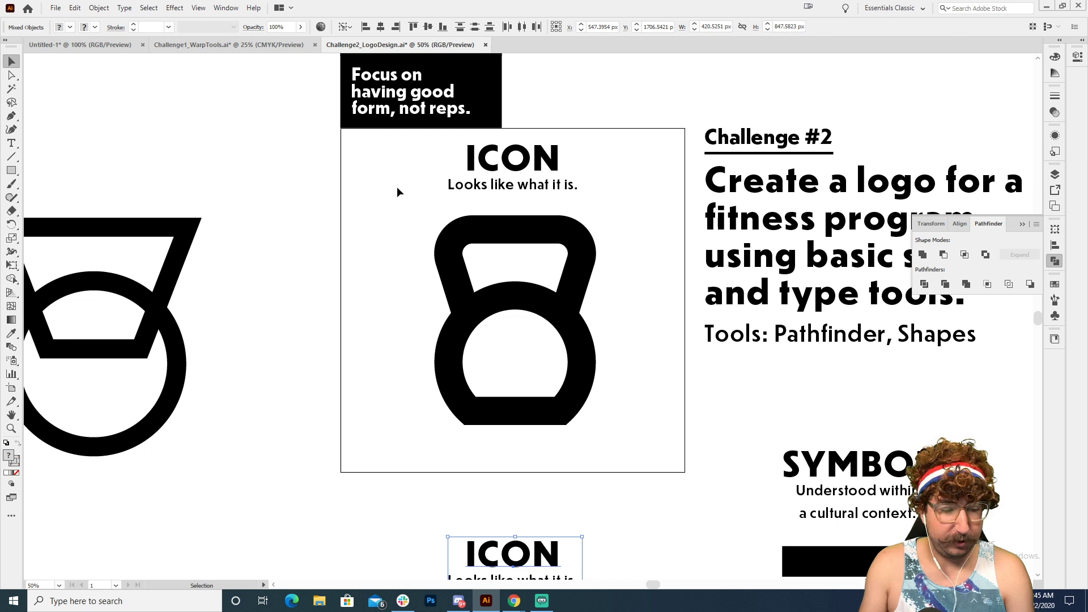
drag(430, 170, 376, 177)
double_click(443, 162)
double_click(443, 162)
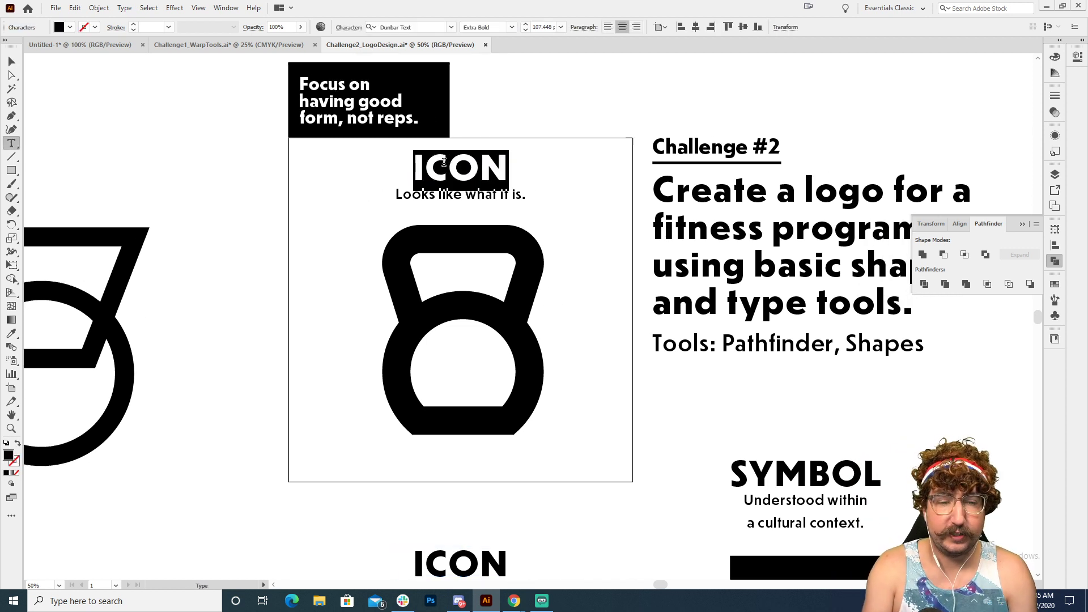
text(Index)
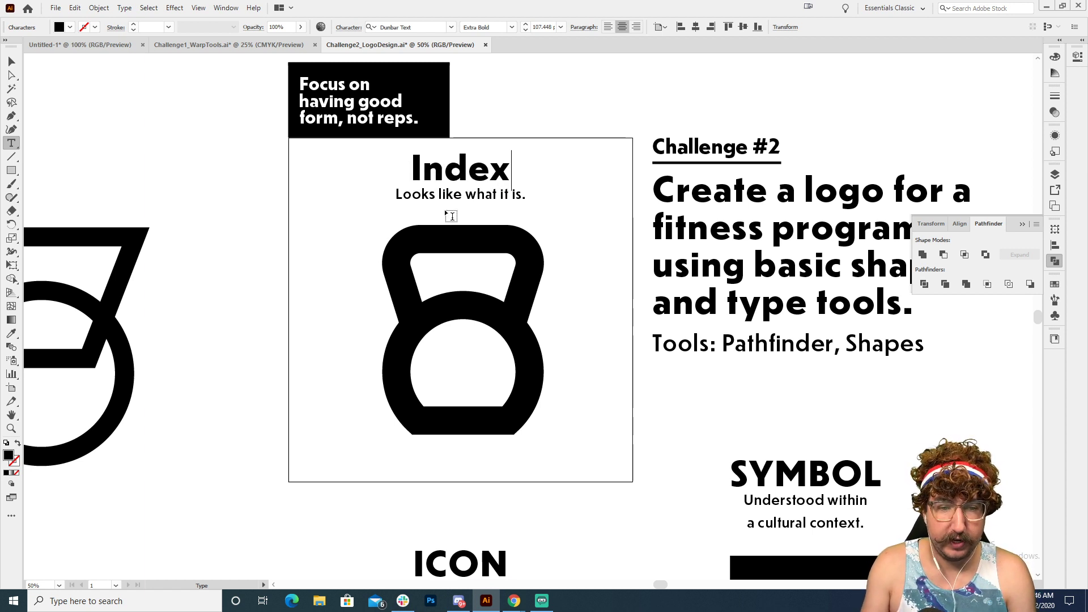
Step: Replace the caption under the Index title with "Gives Information or Instruction"
triple_click(449, 192)
text(G)
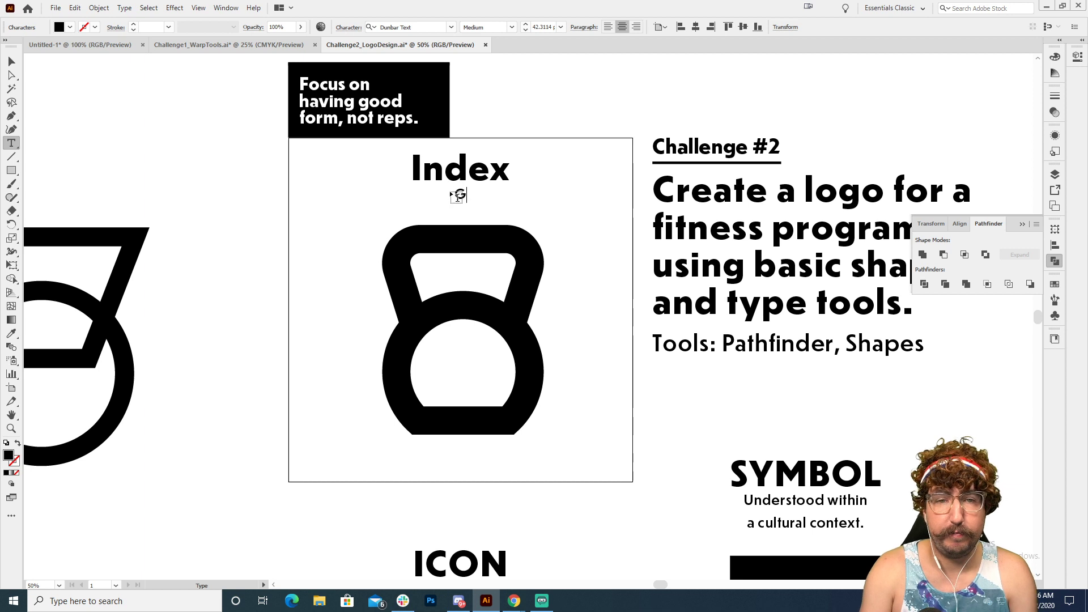
text(ives Information )
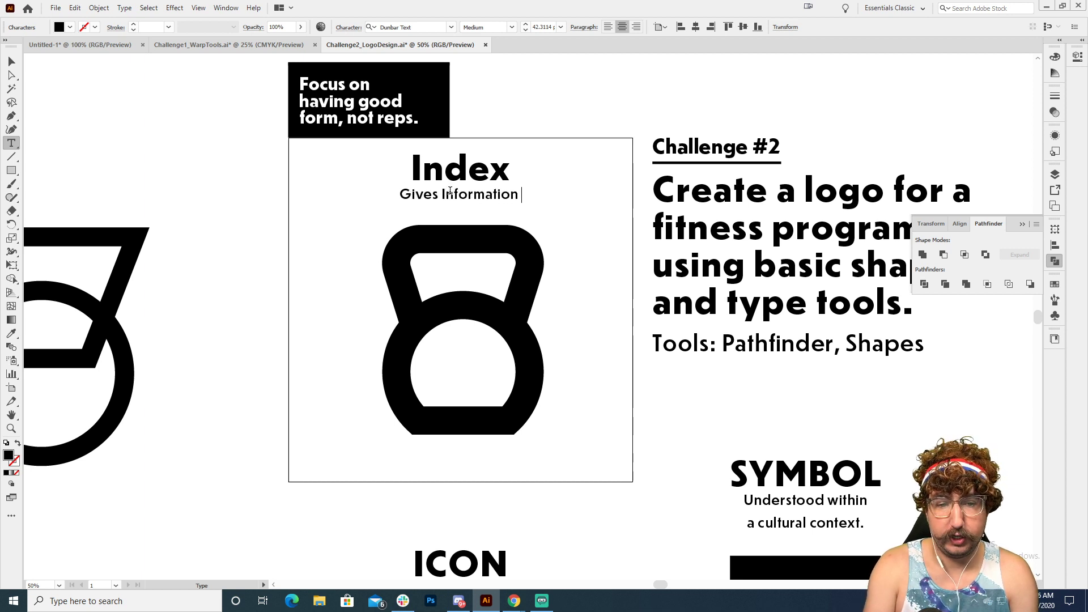
text(or Instruction)
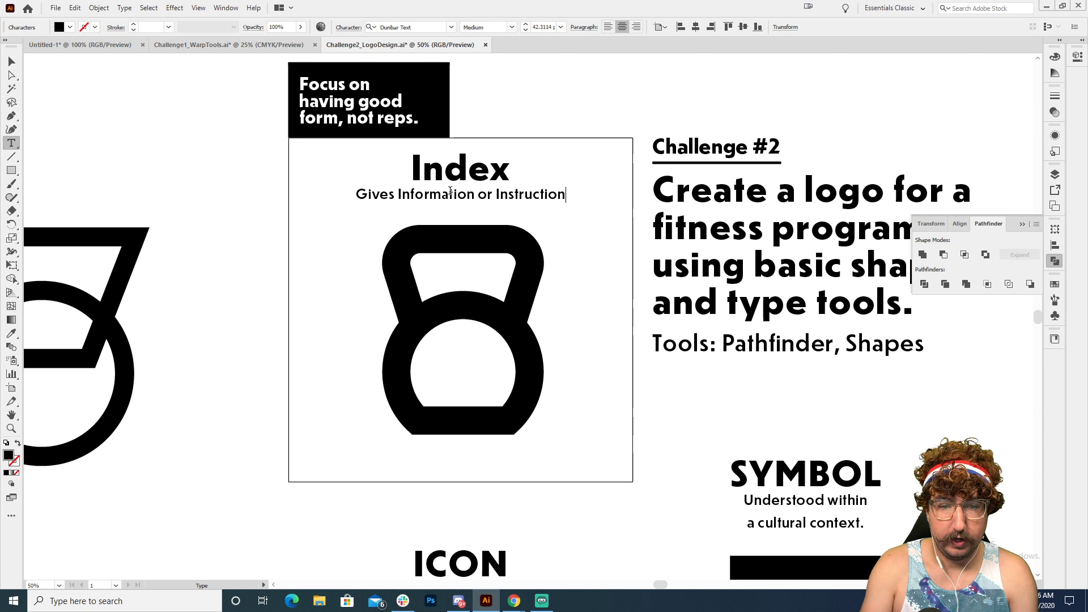
click(11, 60)
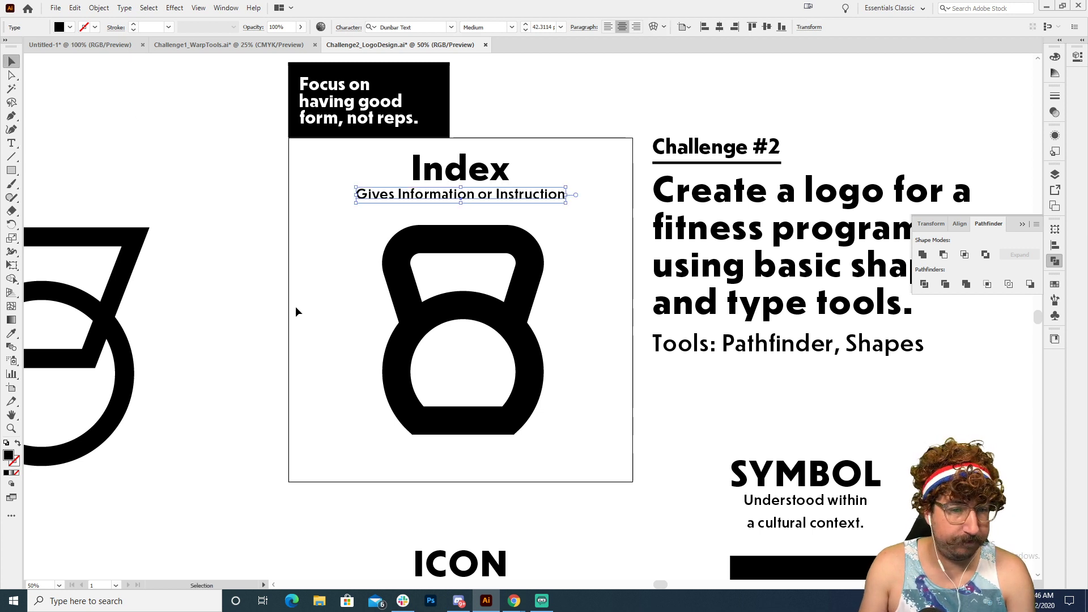
Step: Replace the kettlebell in the square with a duplicate of the outlined trapezoid, centred horizontally
drag(333, 293, 543, 397)
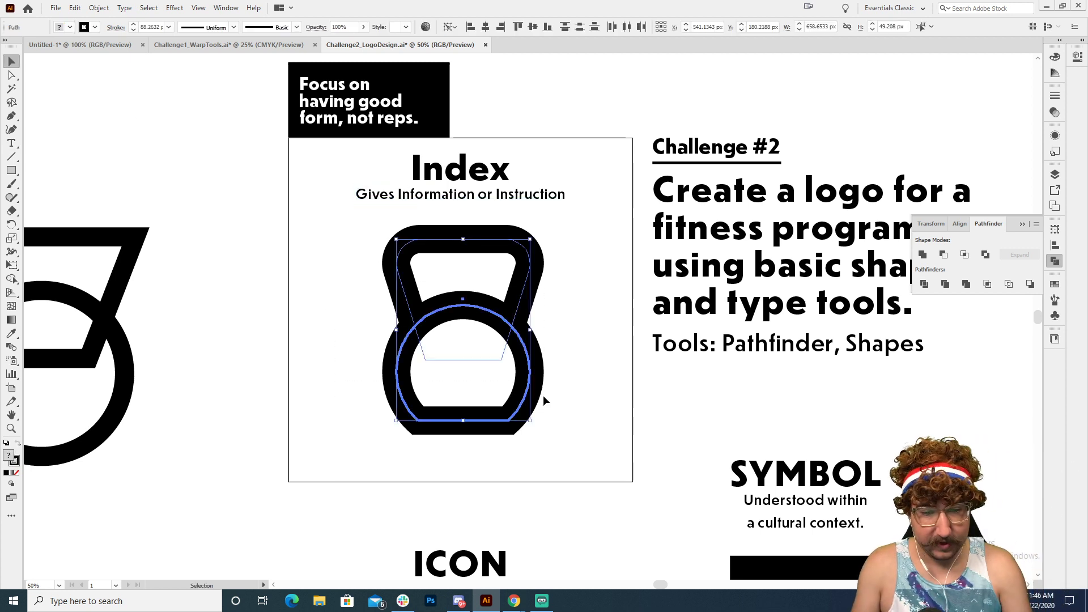
key(Delete)
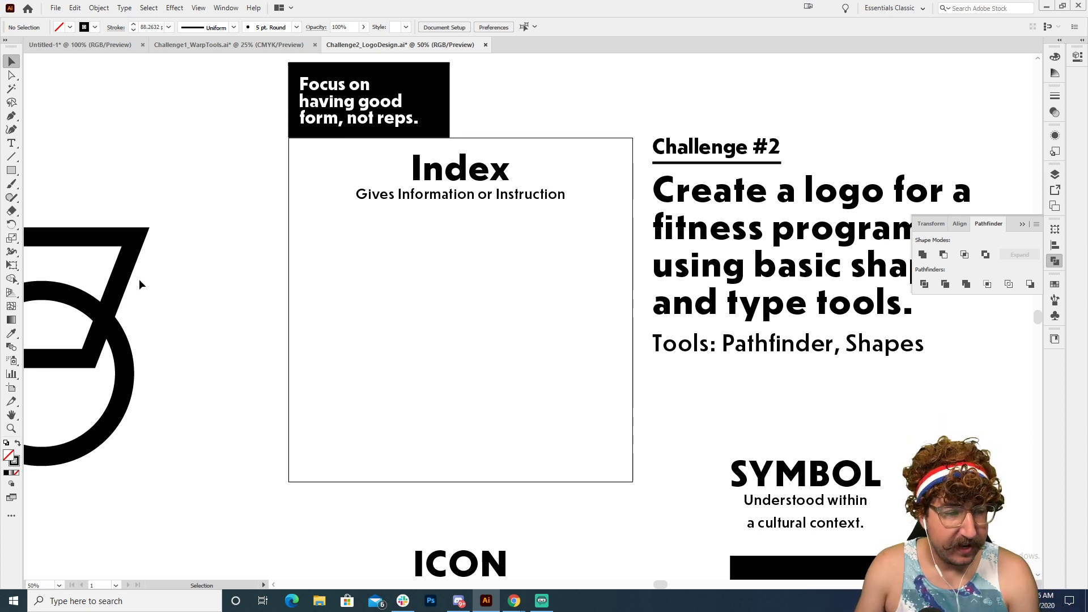
drag(139, 283, 536, 278)
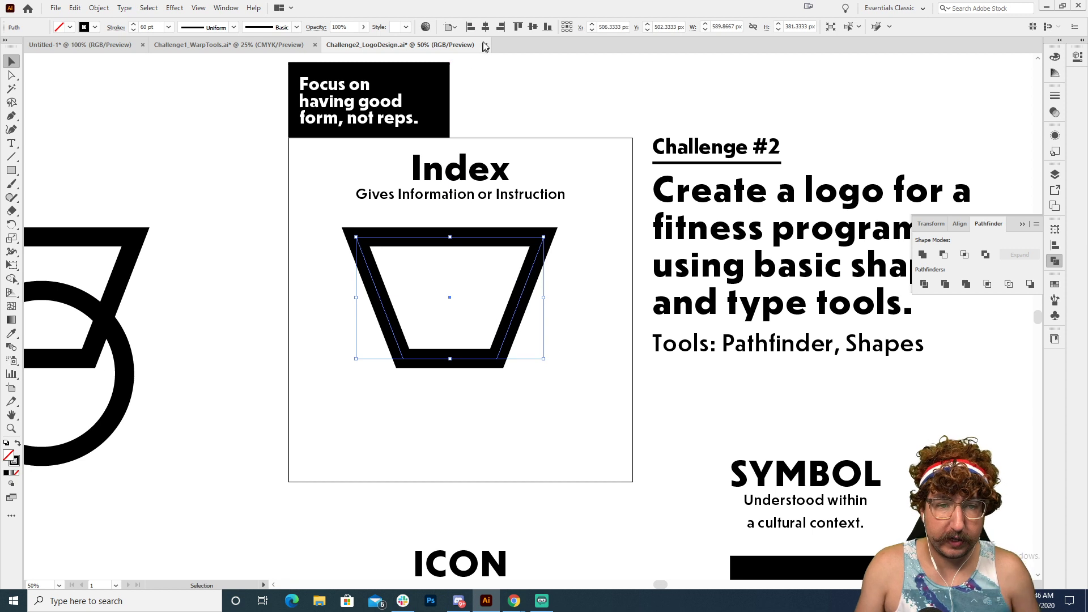
click(532, 144)
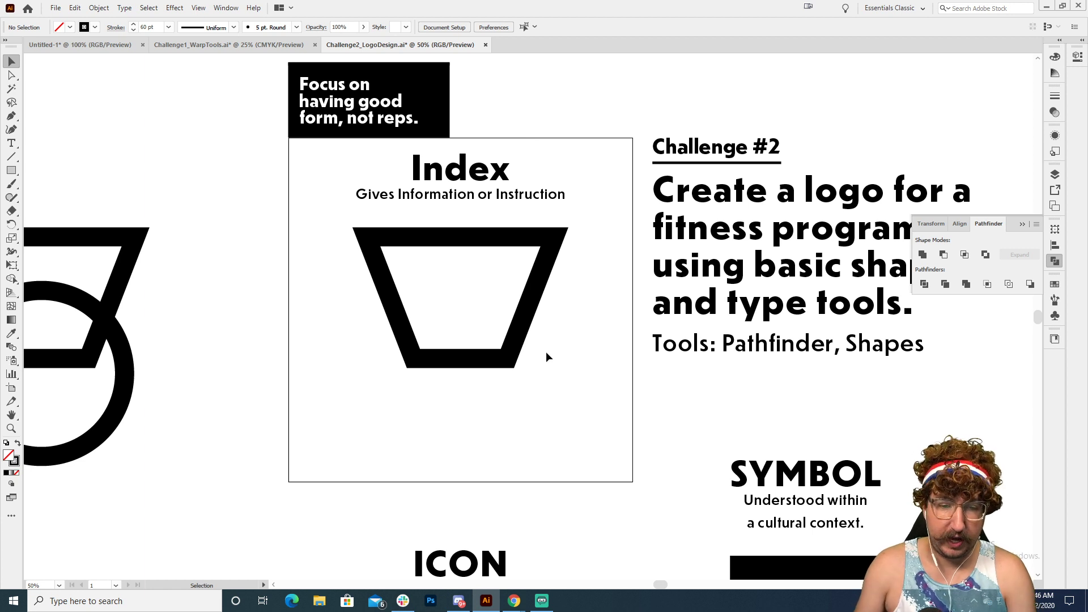
key(a)
drag(560, 335, 362, 421)
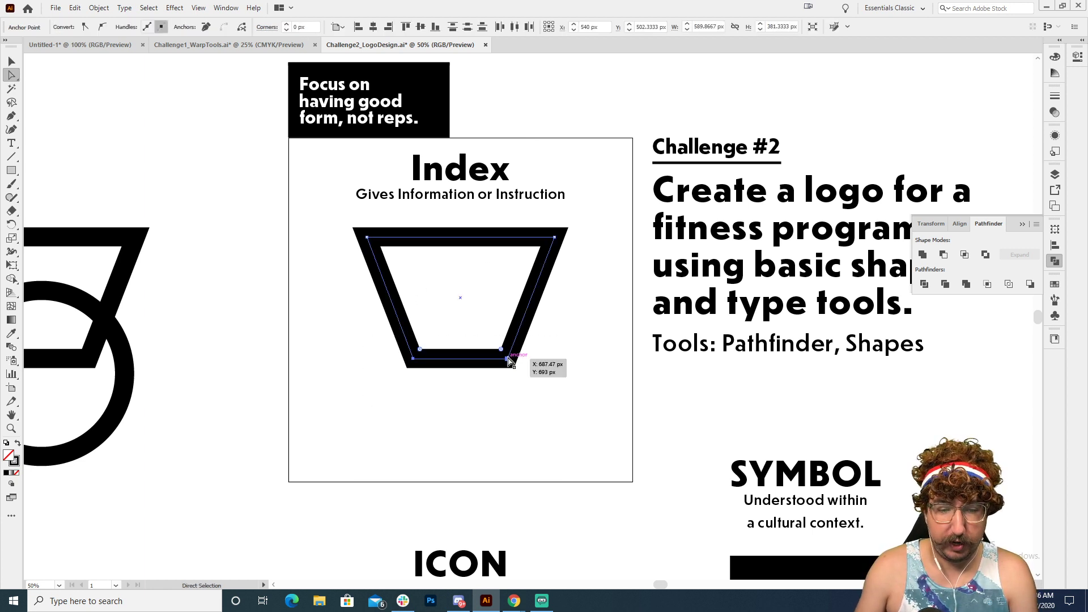
drag(507, 358, 507, 391)
key(ctrl+z)
Step: Move the whole trapezoid straight down about 133 px inside the Index square
drag(535, 300, 533, 342)
key(v)
click(354, 315)
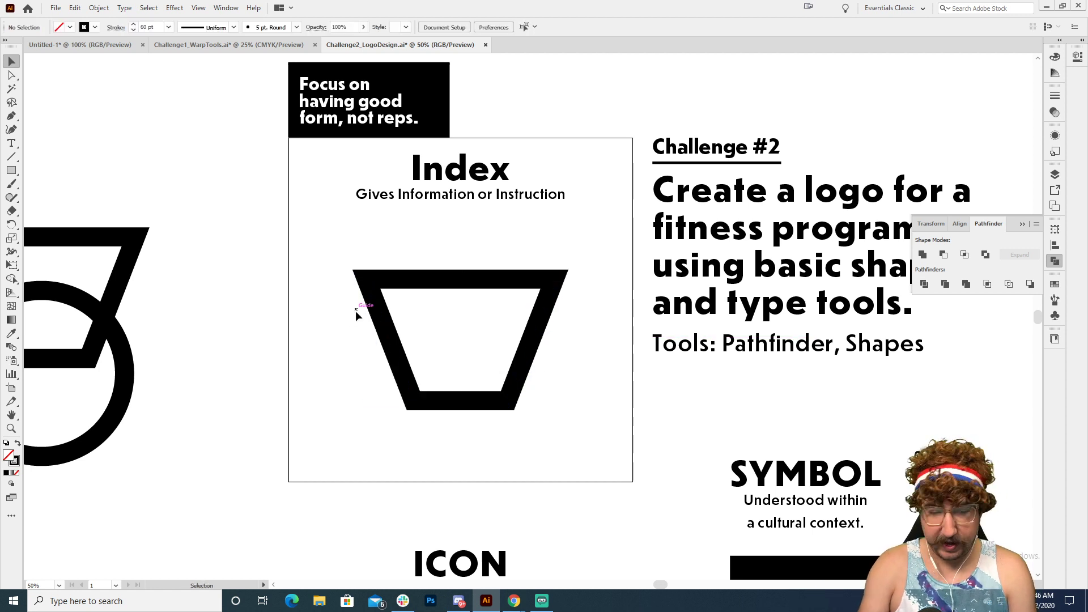
Step: Draw a vertical line about 411 px tall from the trapezoid's upper-left corner and nudge it left to the corner's outer edge
key(p)
click(366, 279)
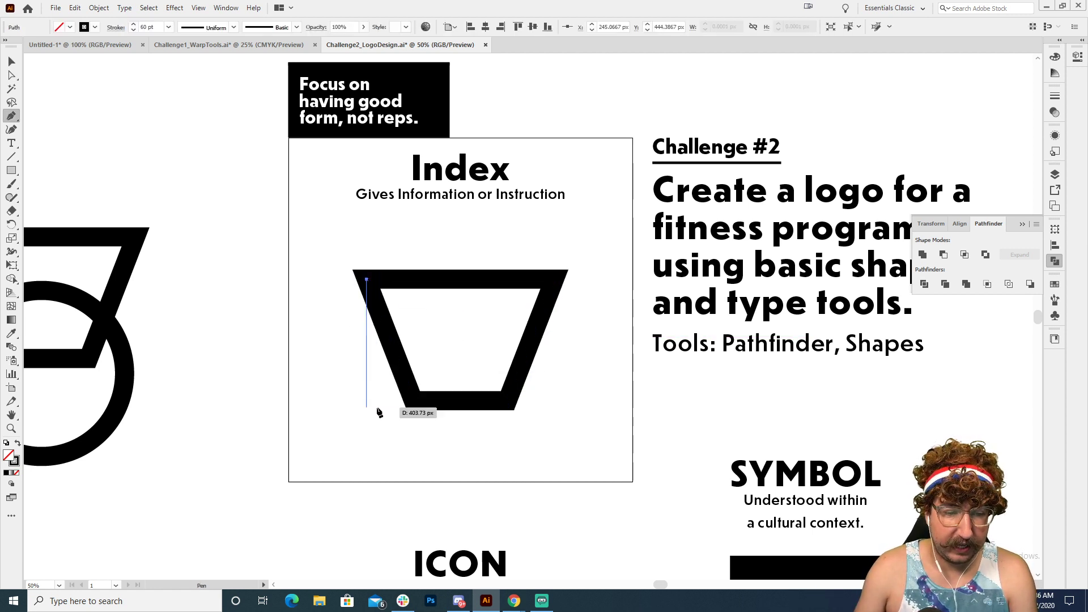
click(374, 410)
key(v)
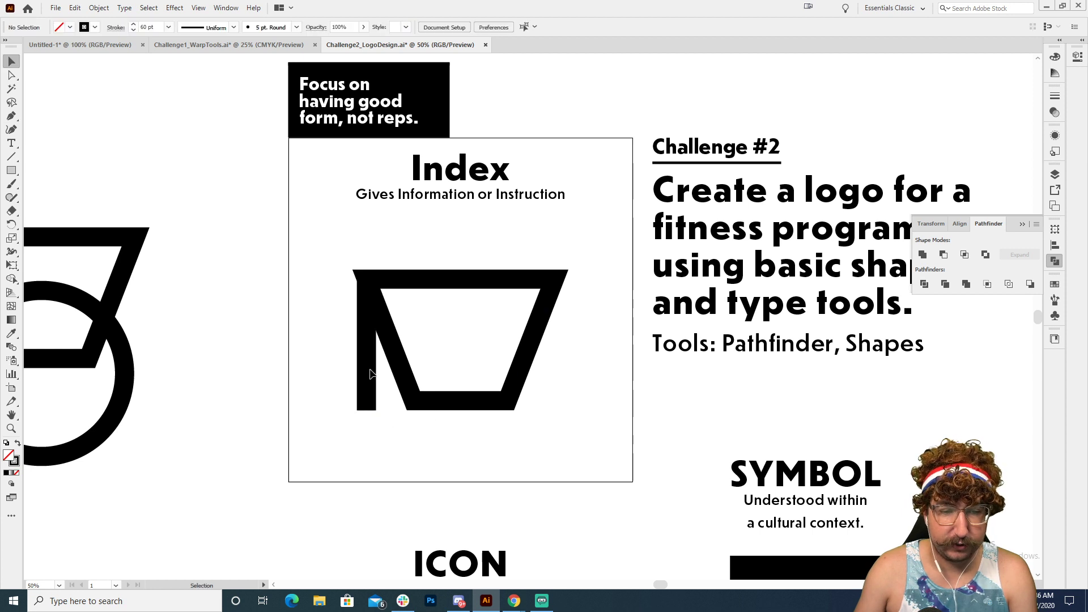
key(Left)
key(Left)
key(Left)
key(Left)
key(Left)
key(Left)
key(Left)
key(Left)
key(Left)
key(Left)
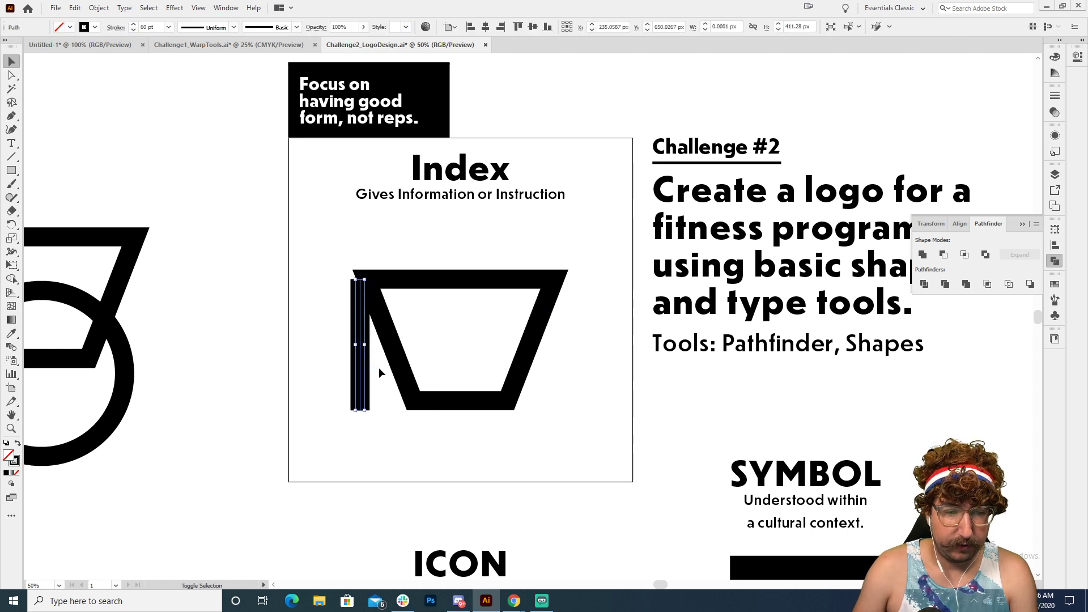
click(379, 367)
Step: Raise the vertical line's upper anchor about 30 px to meet the trapezoid's top edge
key(a)
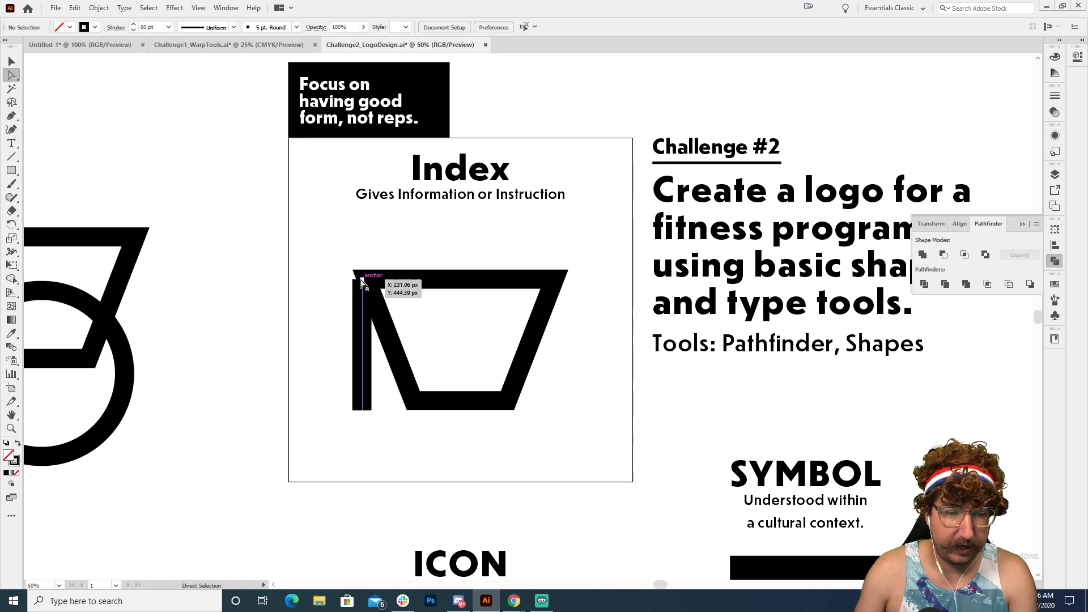
click(362, 279)
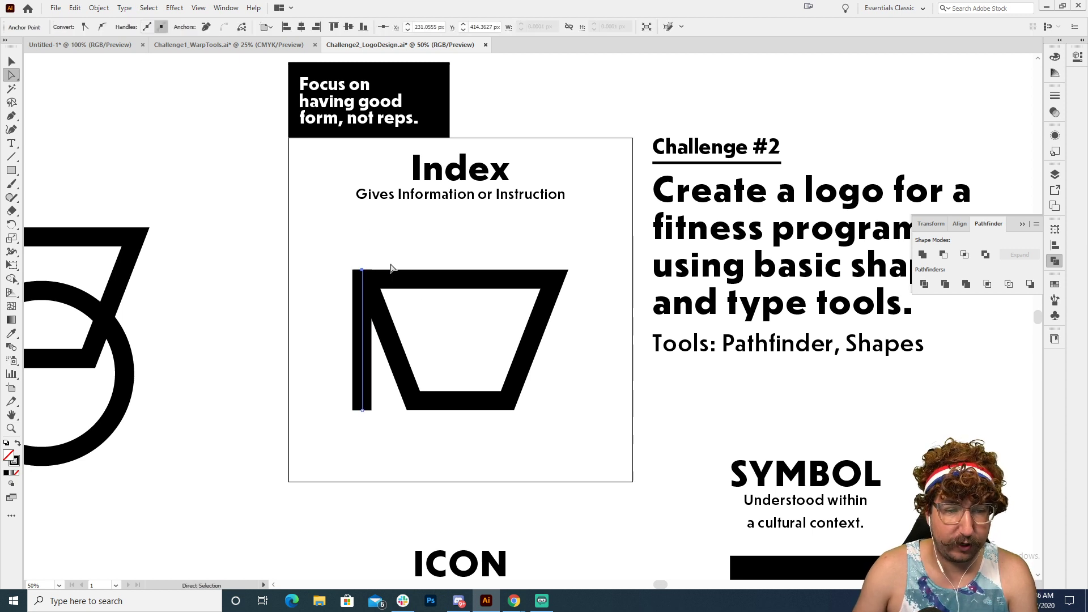
key(v)
click(379, 350)
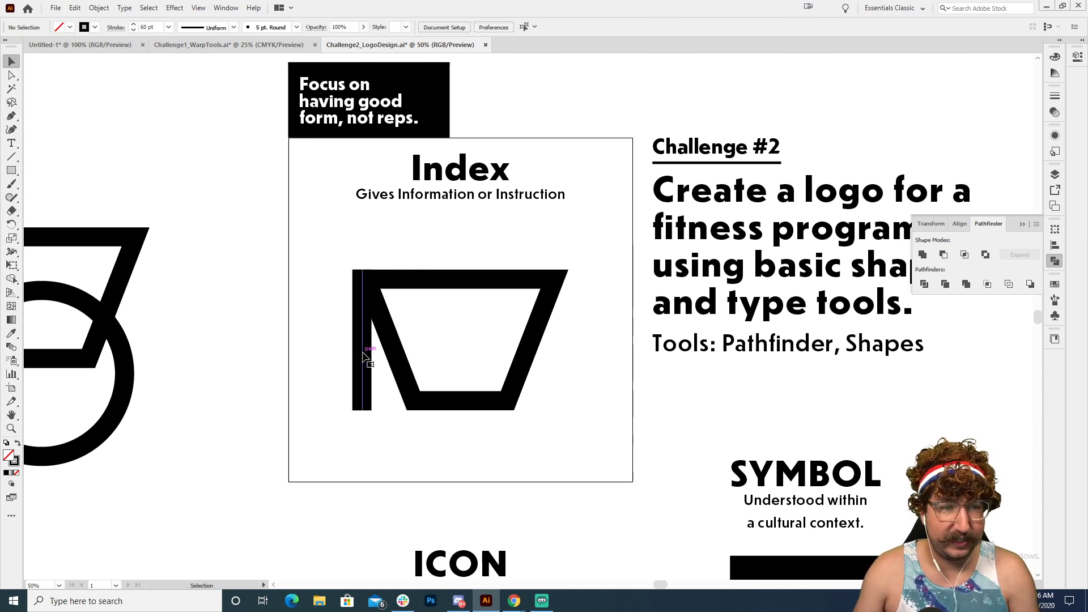
Step: Reduce the vertical line's stroke weight to 20 pt
click(361, 356)
key(shift+Down)
key(shift+Down)
key(shift+Down)
key(shift+Down)
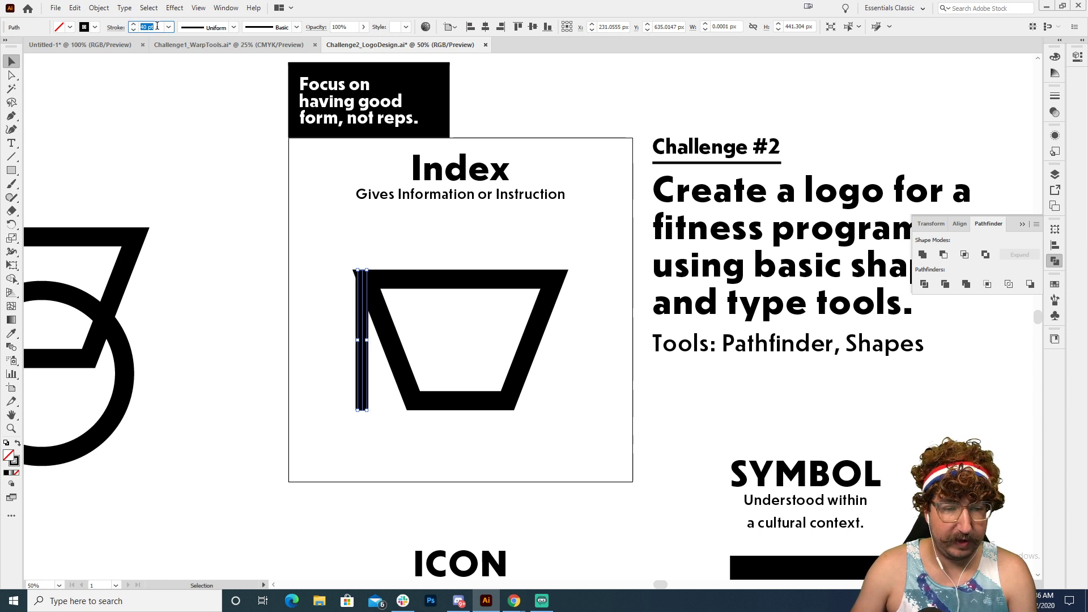
key(Return)
click(373, 343)
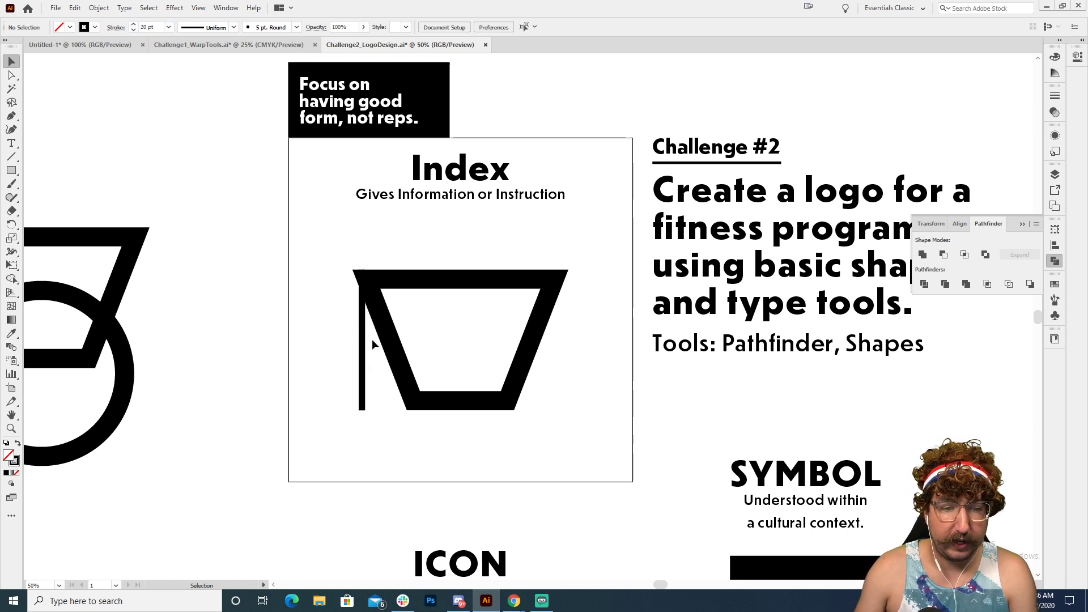
Step: Align the thin line with the trapezoid's upper-left corner and repeat it rightward to make four evenly spaced lines
click(364, 347)
key(shift+Left)
key(shift+Left)
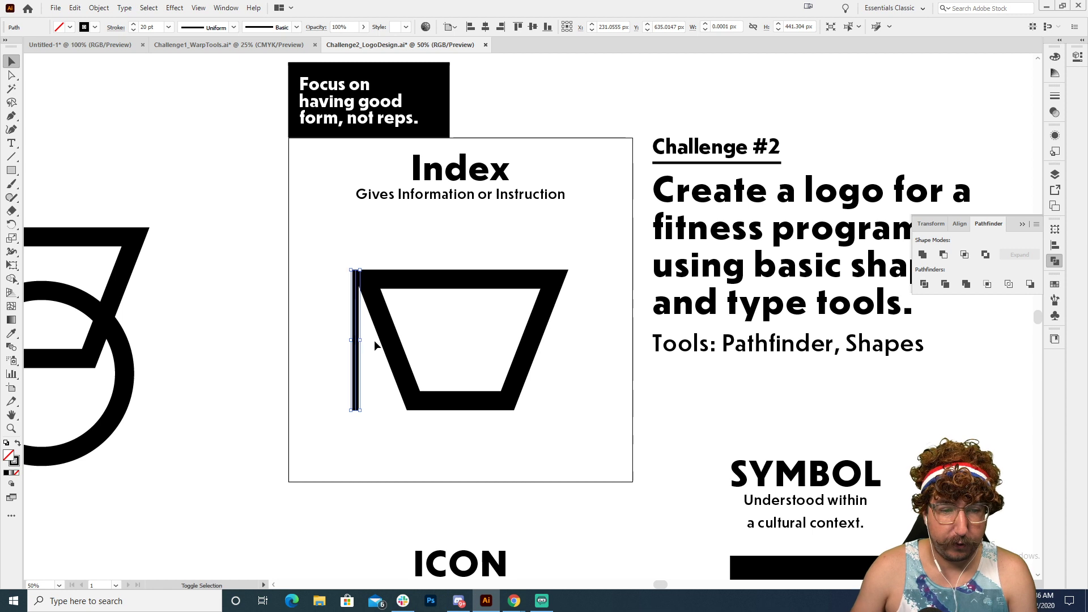
drag(357, 348, 368, 348)
key(ctrl+d)
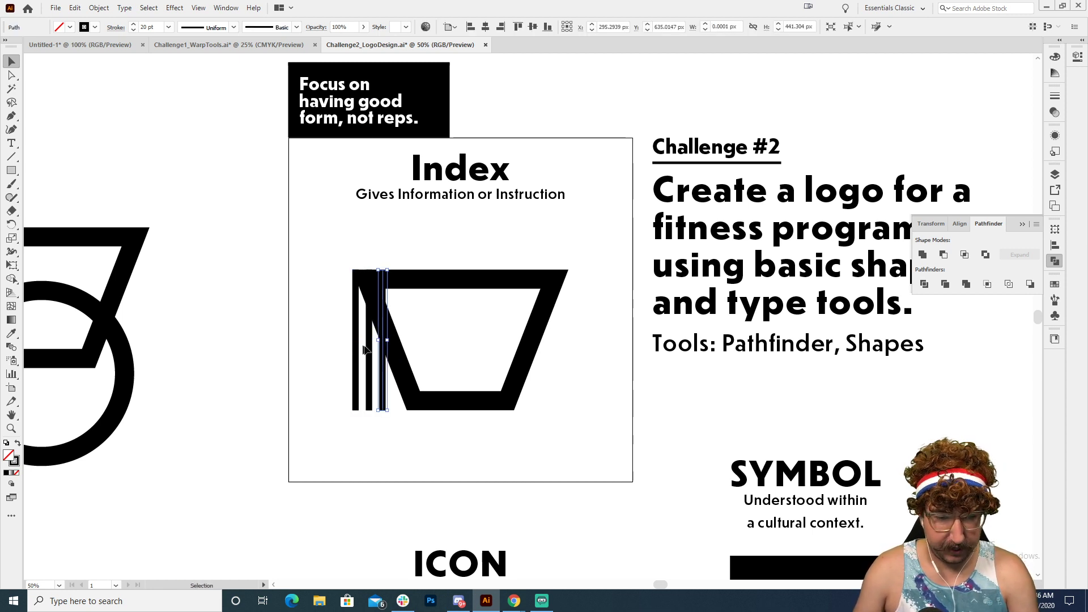
key(ctrl+d)
Step: Duplicate the set of four lines to the trapezoid's right side and nudge it flush with the upper-right corner
drag(341, 393, 415, 398)
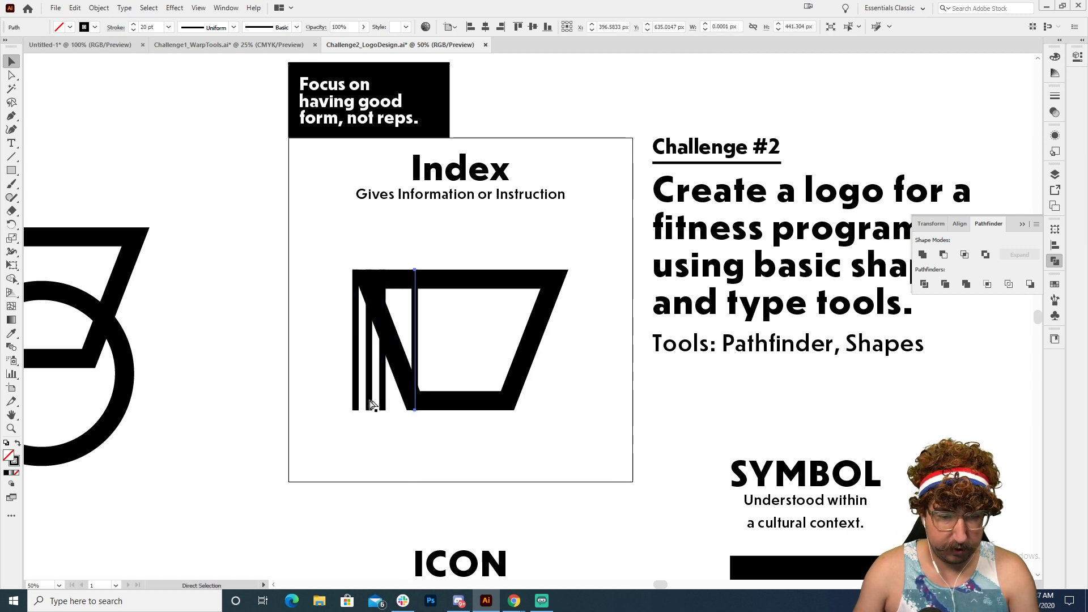
key(ctrl+z)
drag(330, 399, 568, 403)
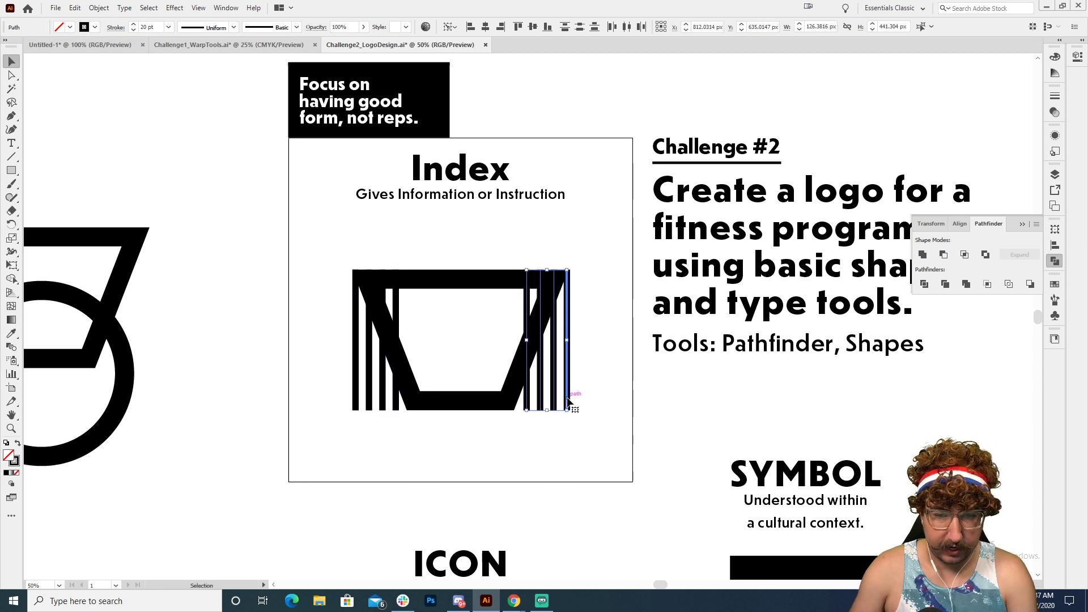
key(Left)
key(Left)
key(Left)
key(Left)
key(Left)
key(Left)
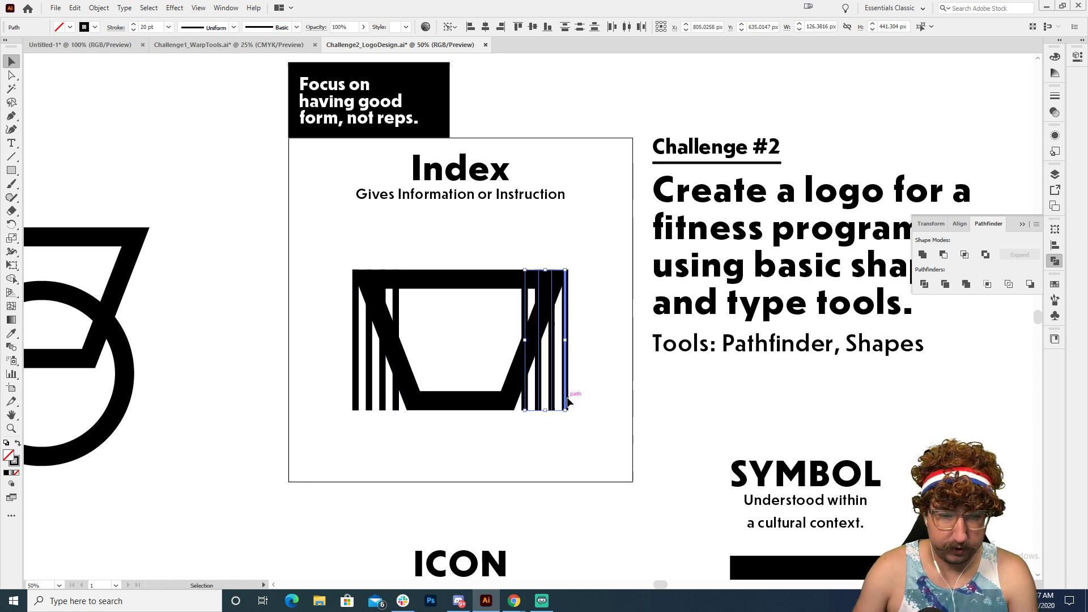
click(451, 376)
Step: Fill the trapezoid with white and deselect it
click(460, 404)
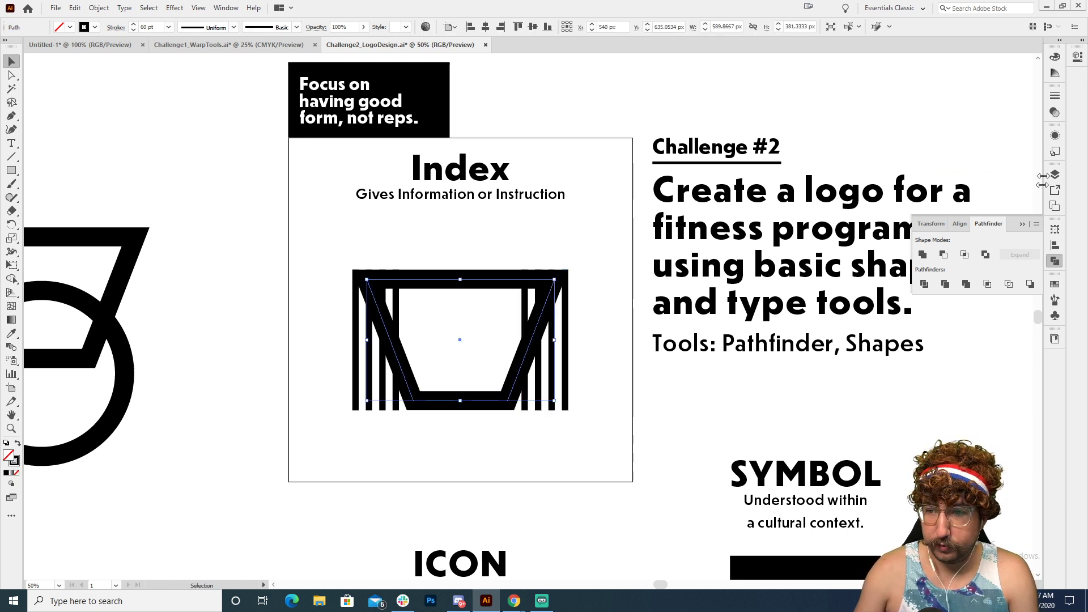
click(1054, 283)
click(930, 314)
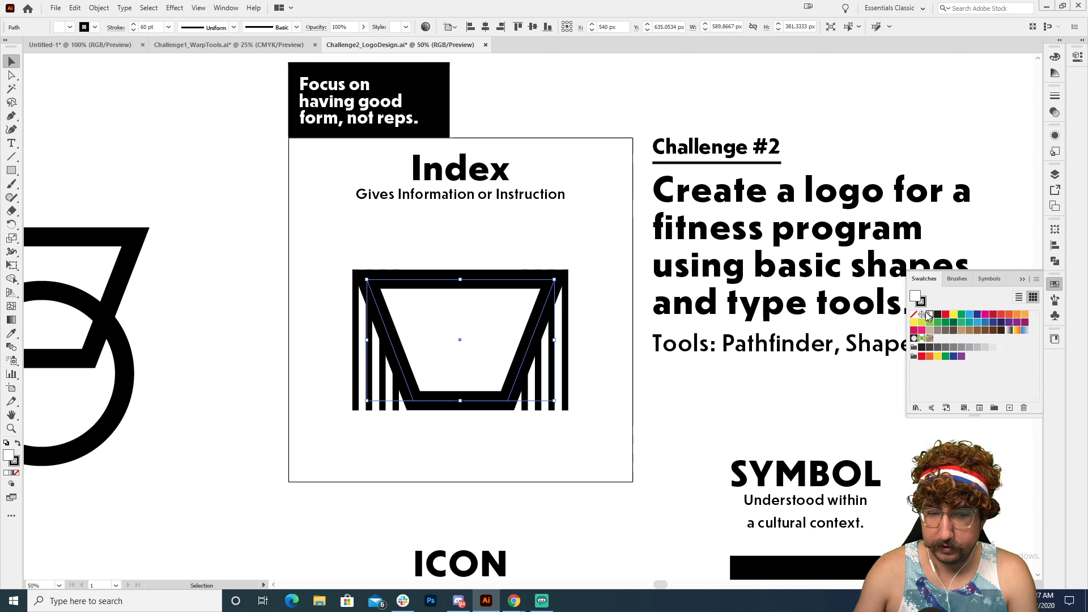
click(613, 371)
Step: Examine the lined trapezoid both in the overall layout and close up, checking how the lines meet its sides
key(z)
alt+click(561, 347)
drag(563, 318, 553, 347)
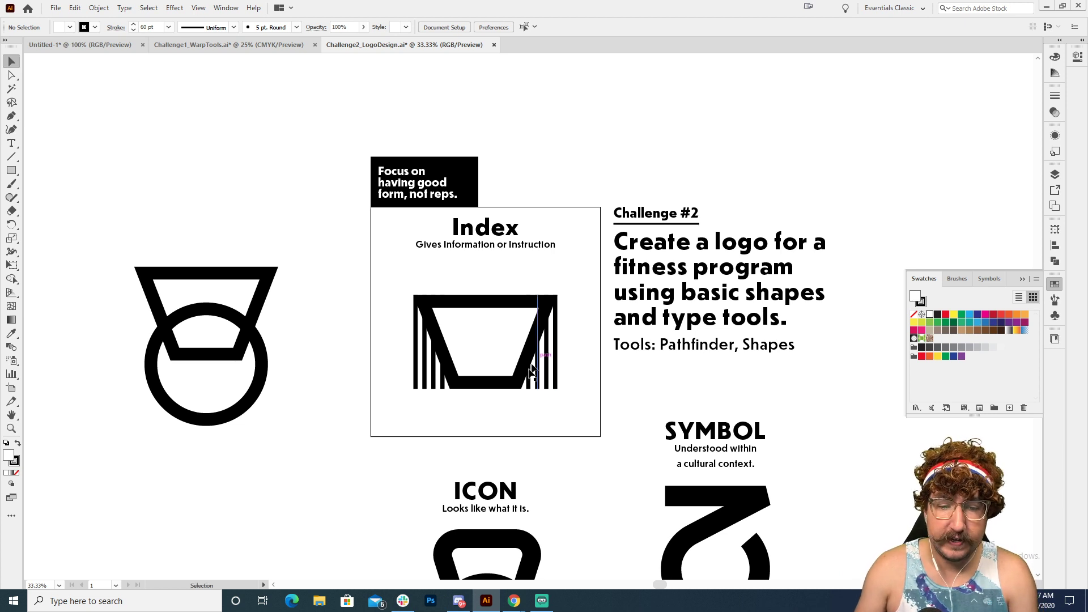
click(541, 367)
click(463, 380)
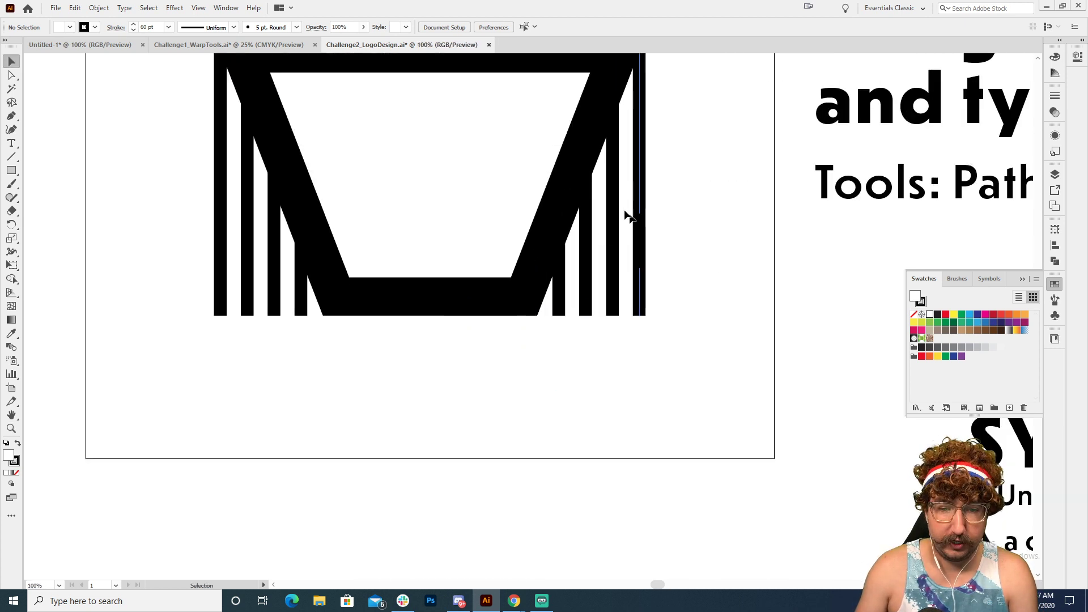
drag(597, 253, 592, 387)
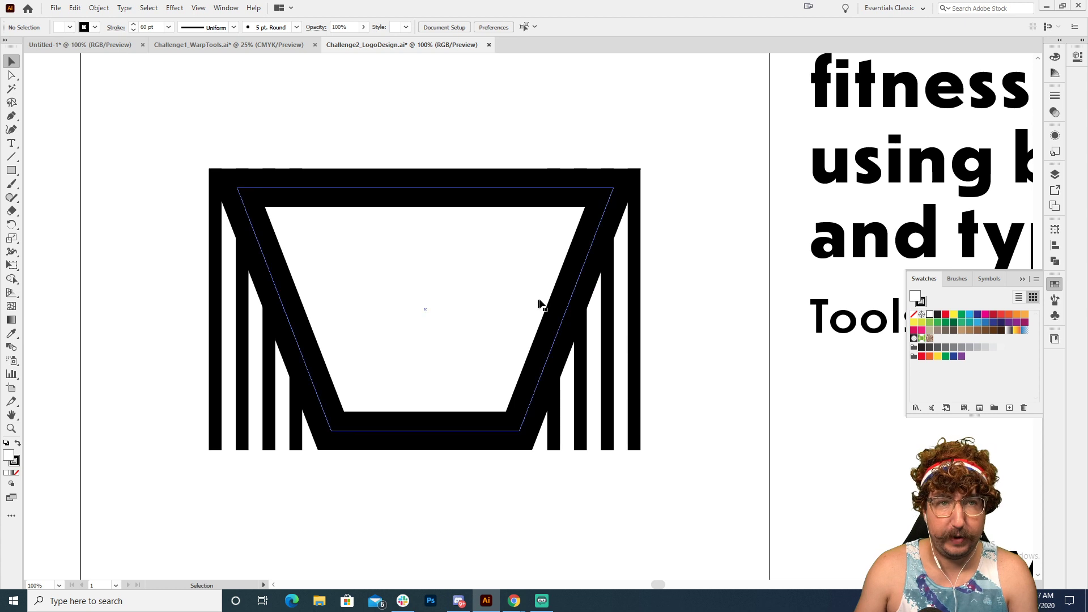
ctrl+alt+click(558, 312)
ctrl+alt+click(558, 312)
ctrl+alt+click(558, 312)
Step: Duplicate the Index title, caption and lined trapezoid into the empty area beside the ICON version
key(v)
drag(518, 181, 364, 373)
drag(357, 197, 525, 393)
drag(534, 400, 524, 337)
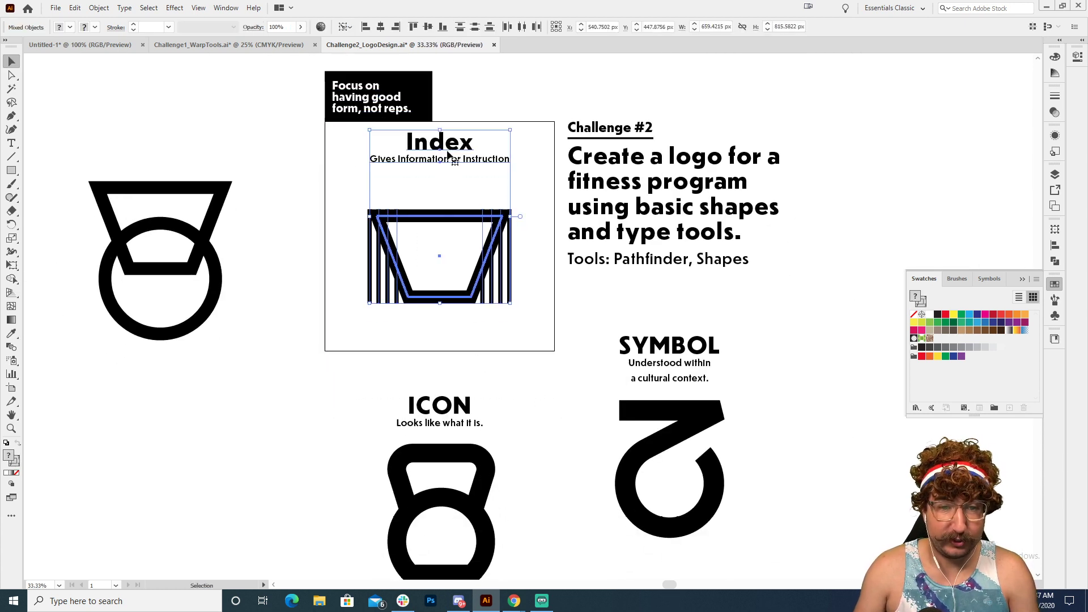
drag(446, 150, 287, 403)
drag(388, 442, 385, 358)
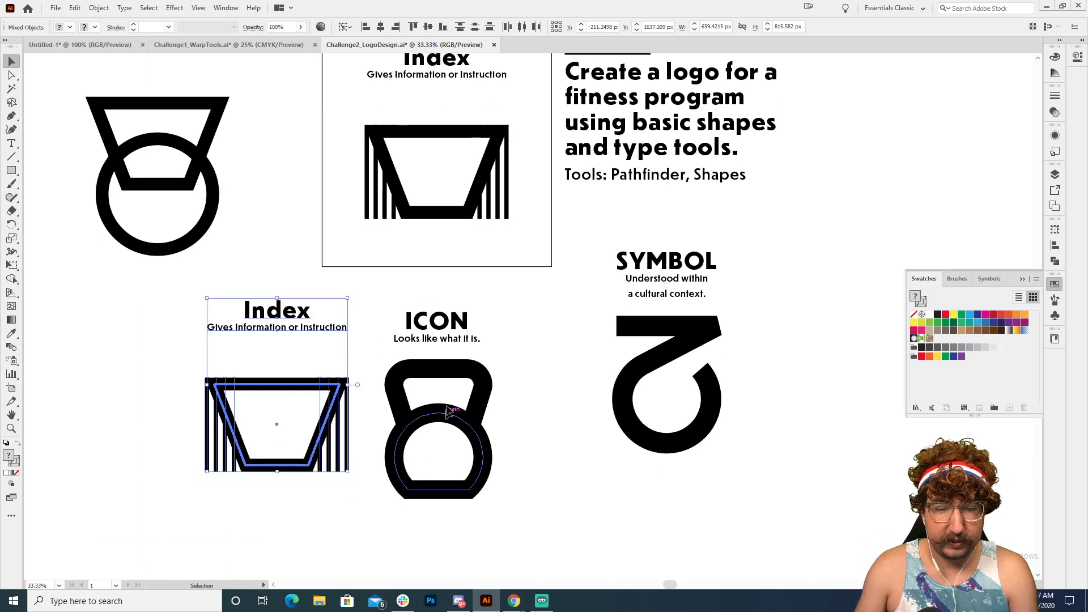
drag(442, 277, 476, 352)
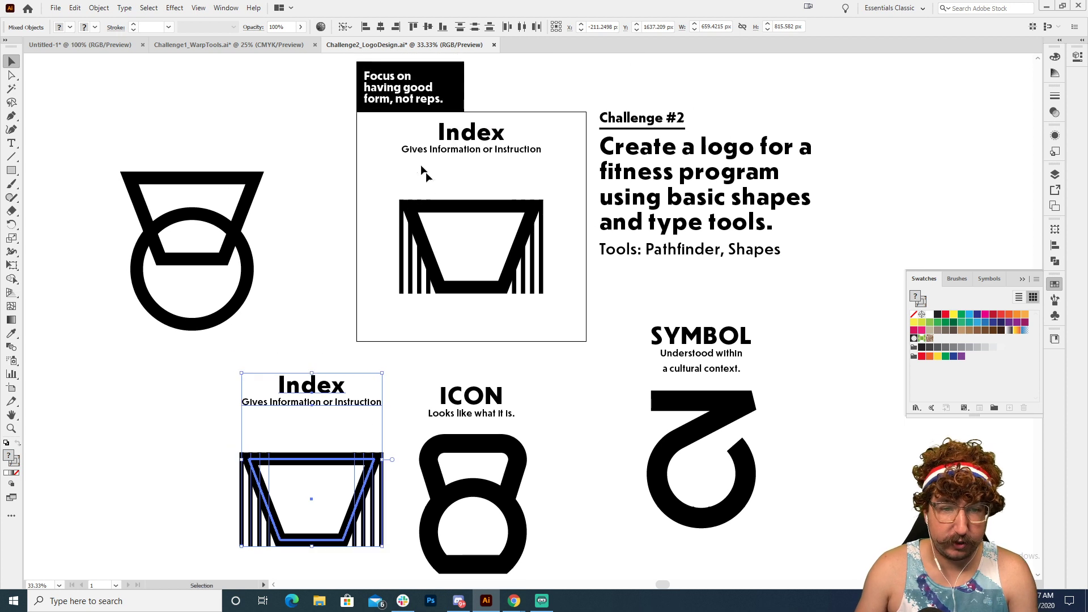
Step: Replace the Index contents of the square with a centred duplicate of the kettlebell from the ICON version
drag(390, 127, 560, 318)
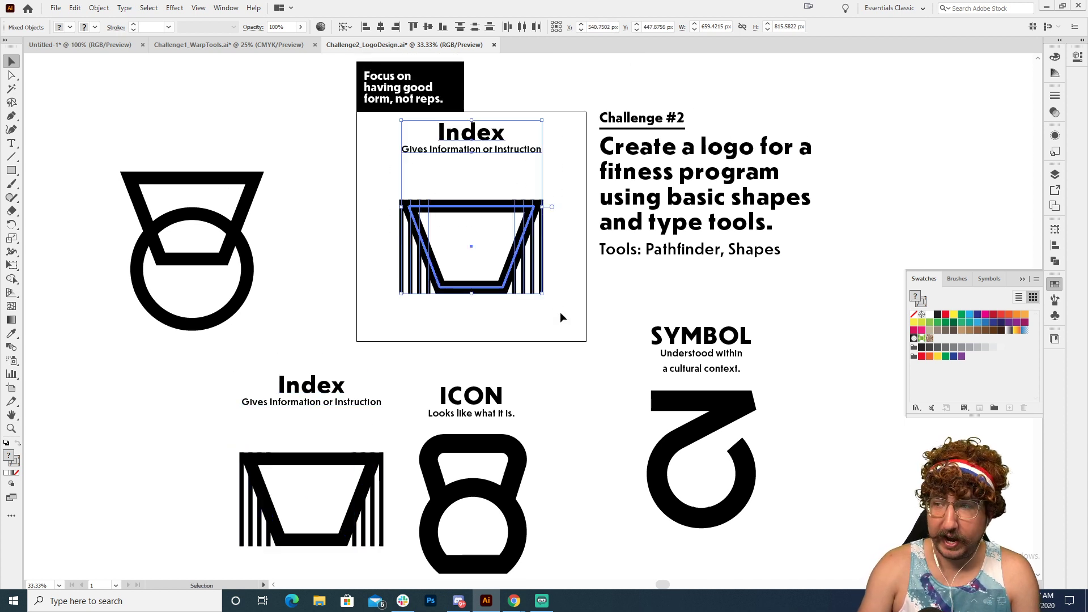
key(Delete)
click(462, 501)
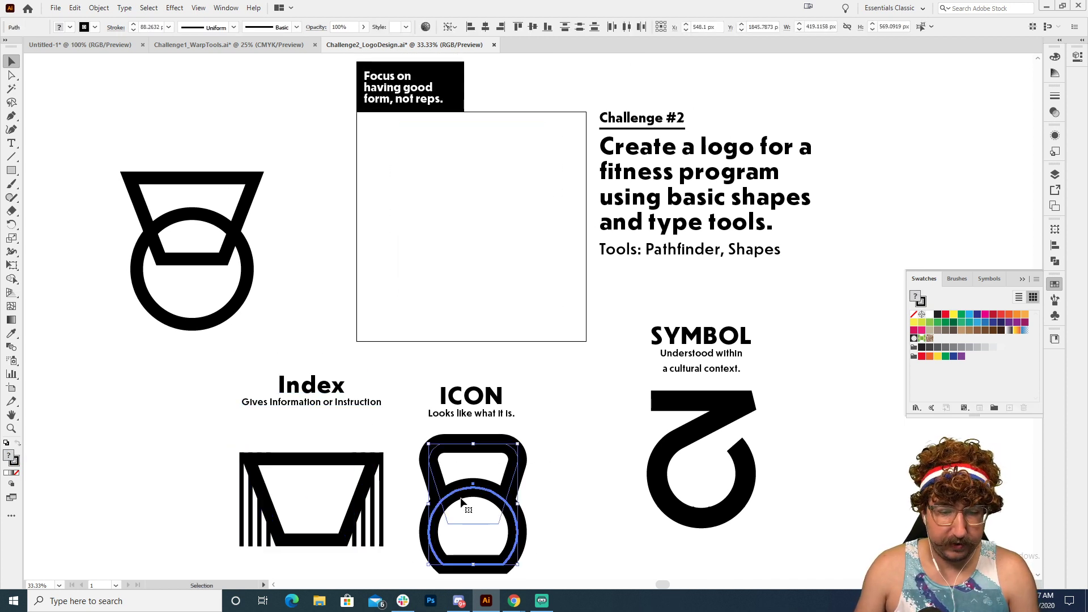
drag(462, 501, 461, 211)
key(z)
click(509, 239)
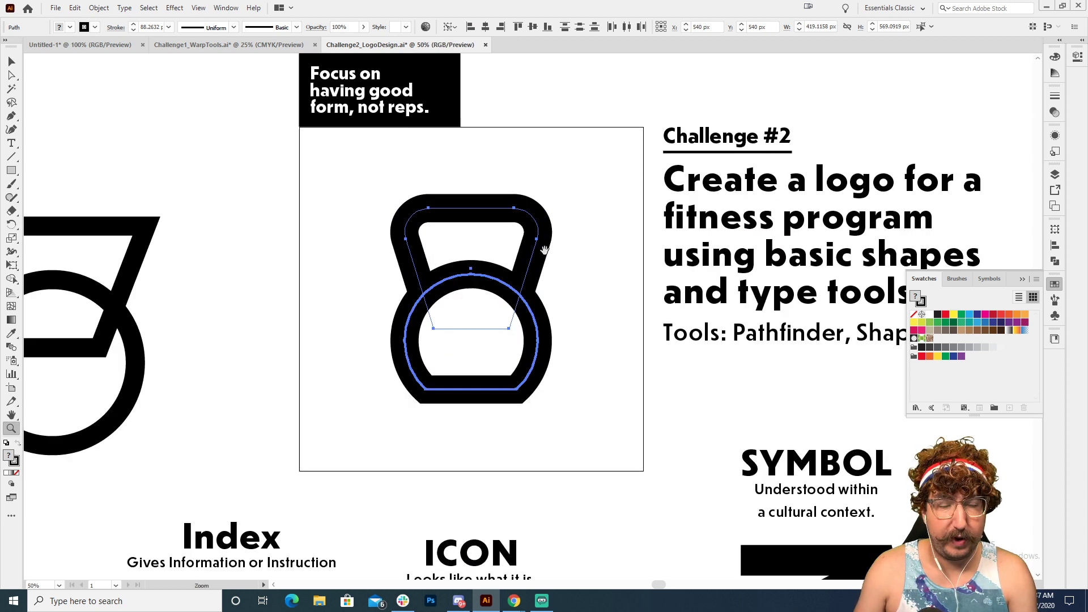
drag(544, 250, 521, 282)
key(s)
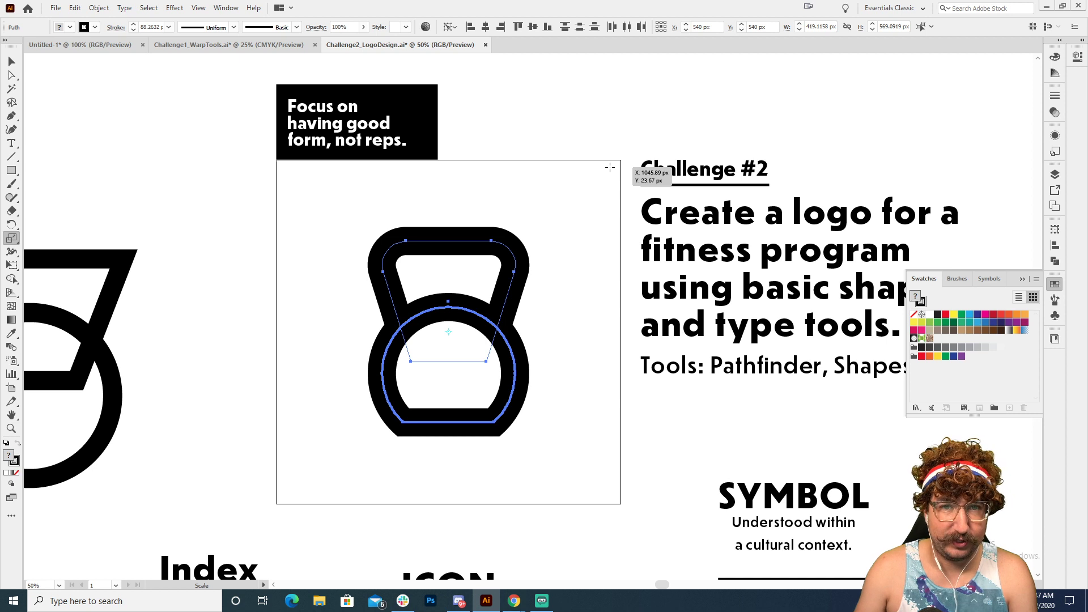
key(v)
click(564, 241)
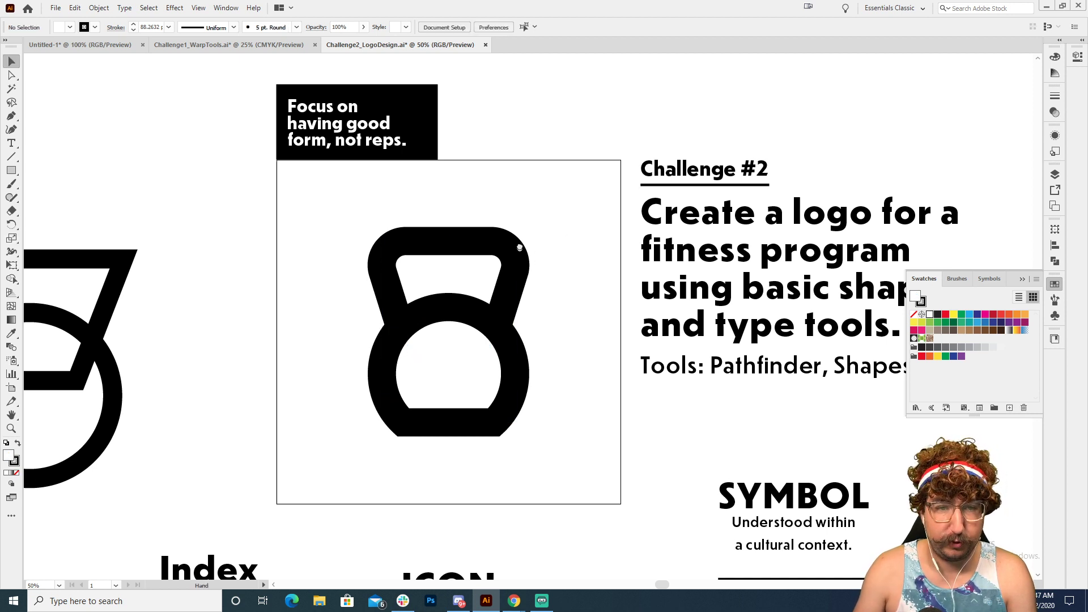
Step: Expand the fill and stroke of both kettlebell shapes in the square
scroll(520, 247, down, 1)
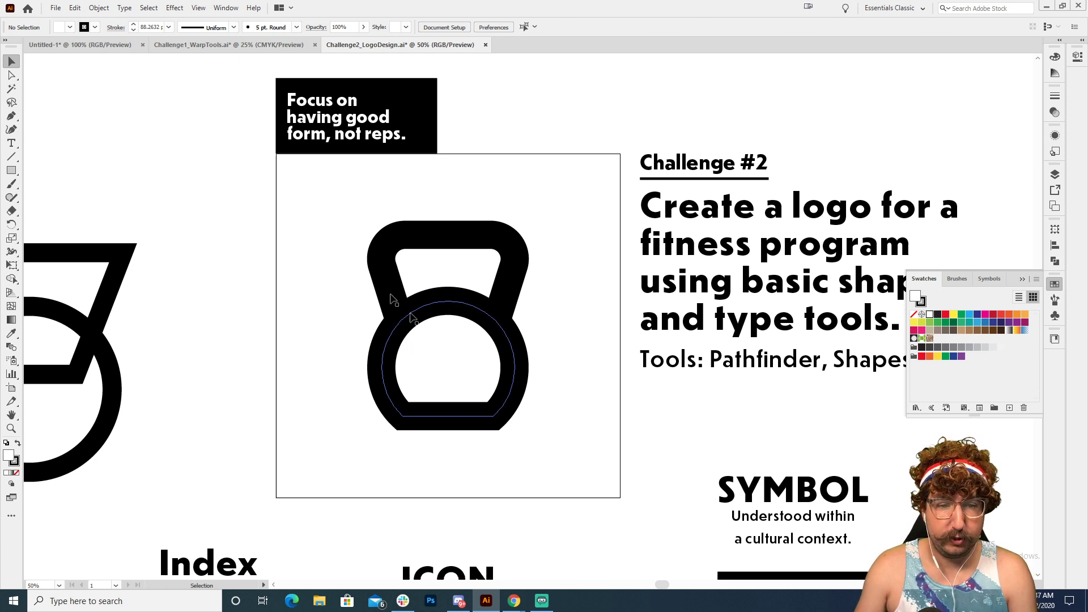
drag(537, 202, 328, 431)
click(99, 7)
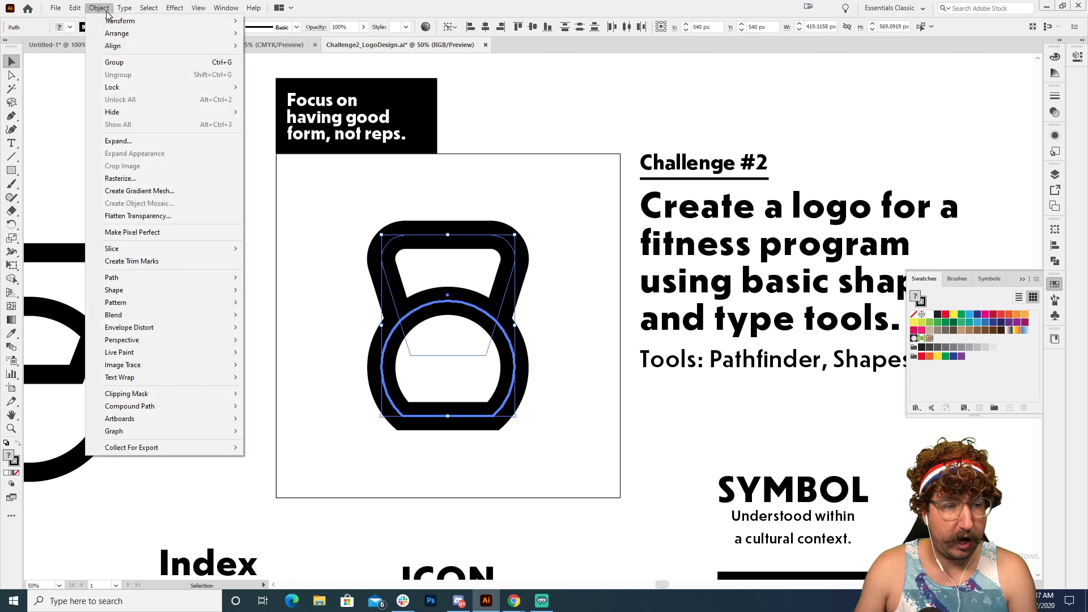
click(126, 147)
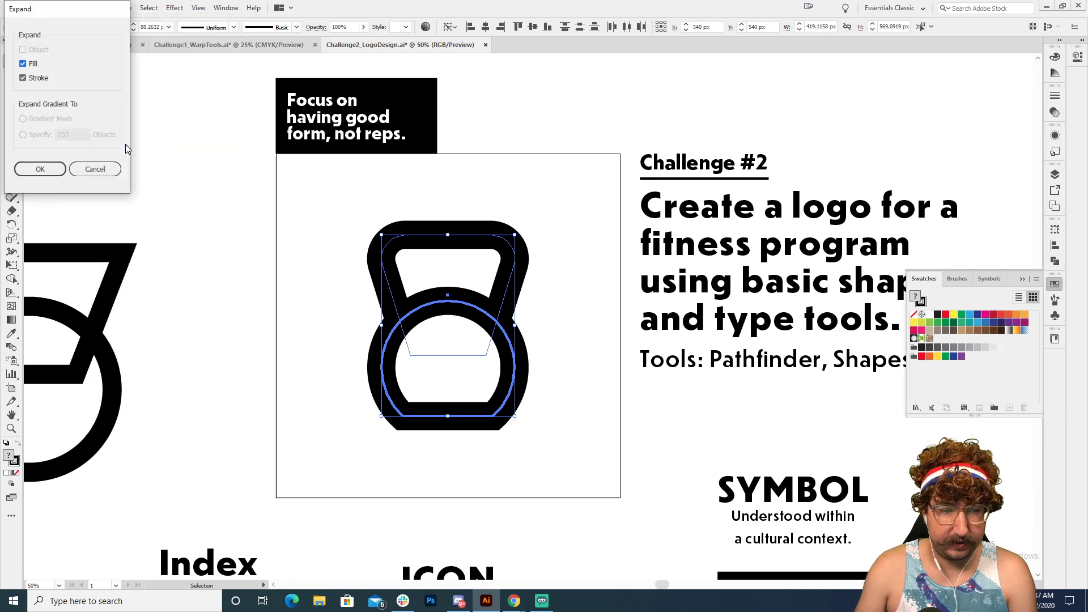
click(40, 169)
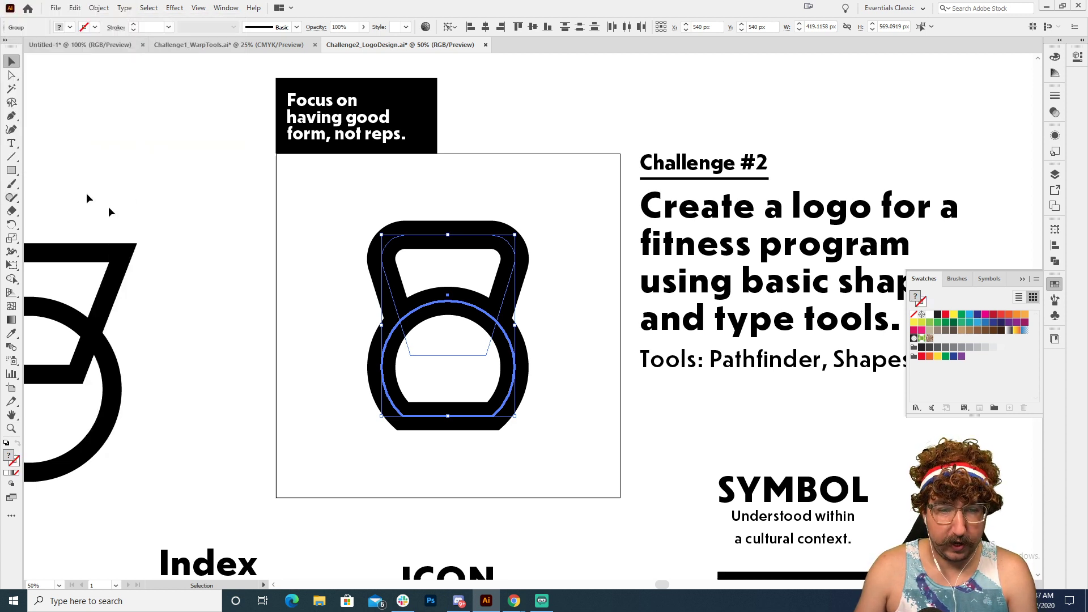
click(320, 287)
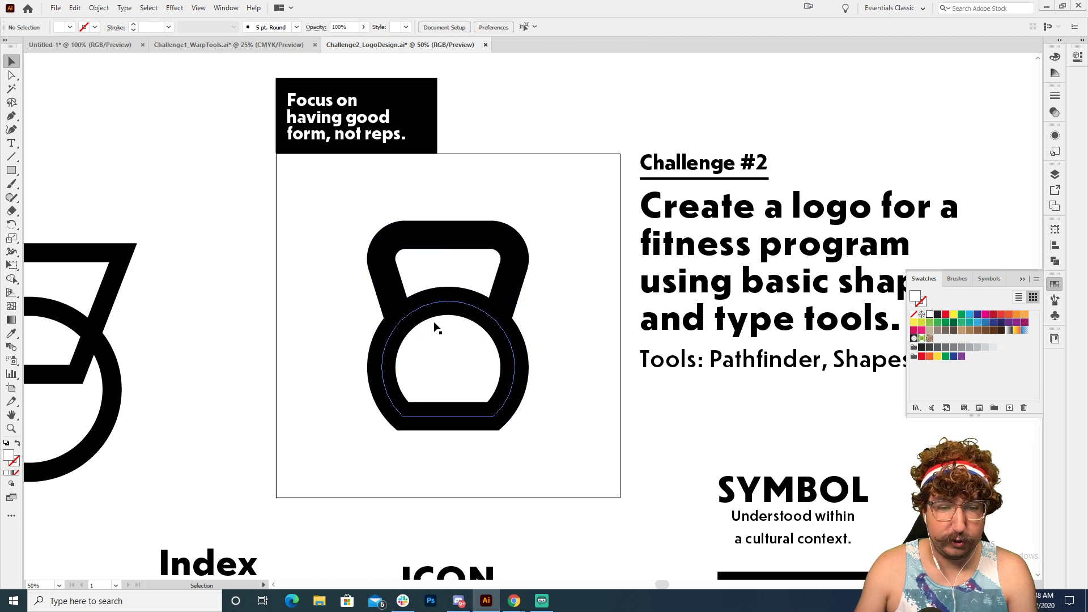
Step: Fill the inner shape of the kettlebell's round body with green and bring the handle to the front
click(451, 338)
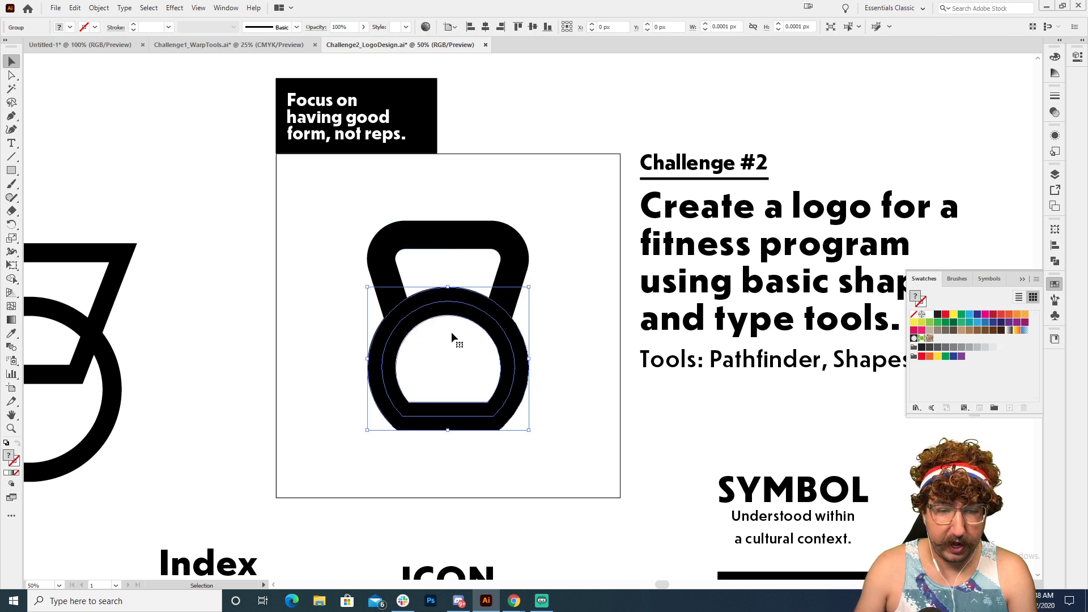
click(439, 367)
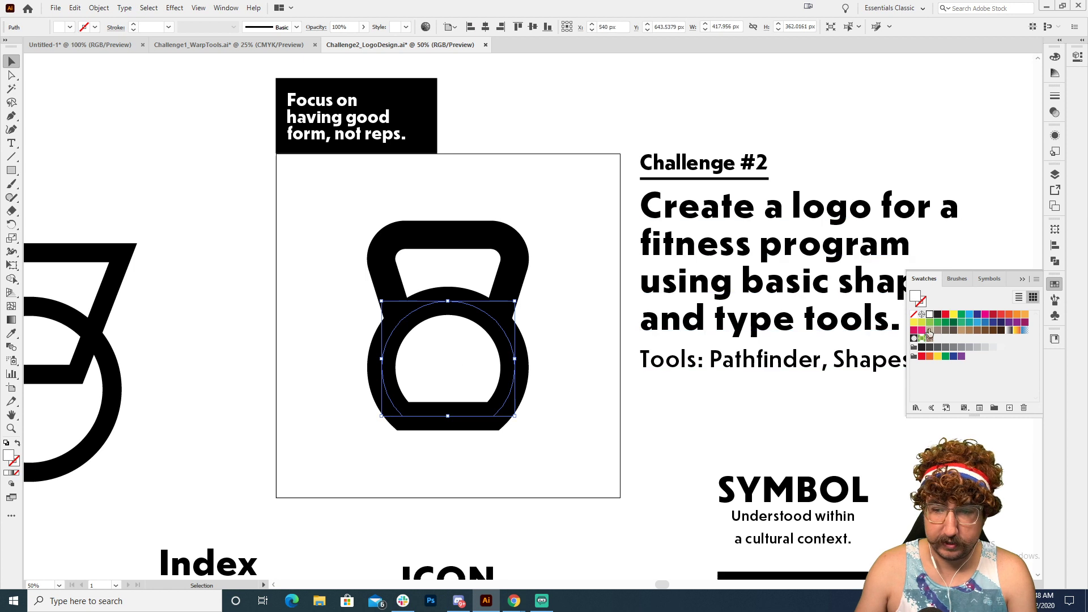
click(960, 323)
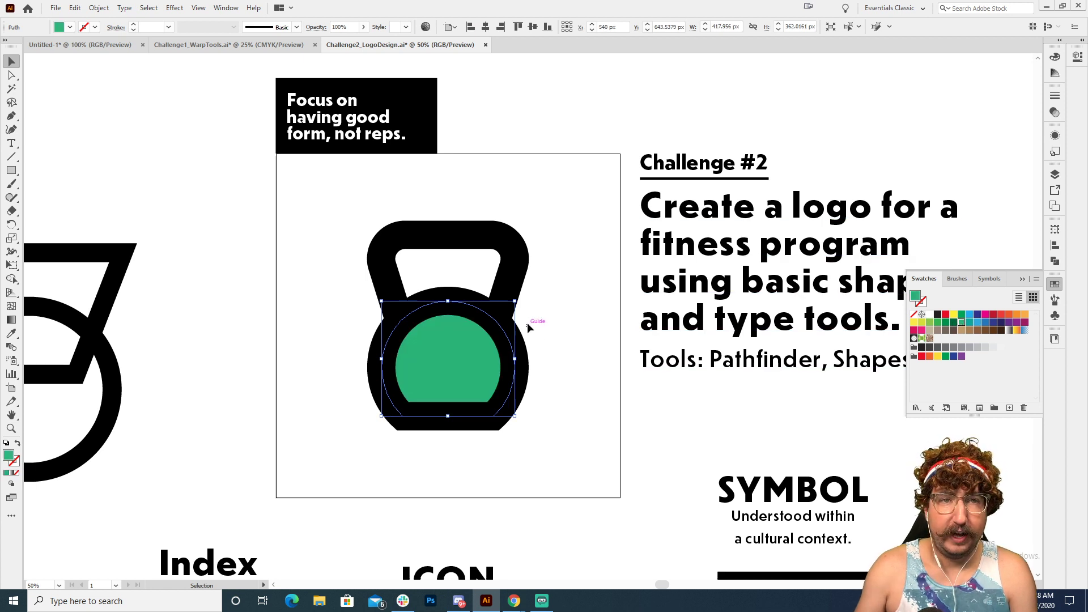
click(501, 273)
key(ctrl+shift+])
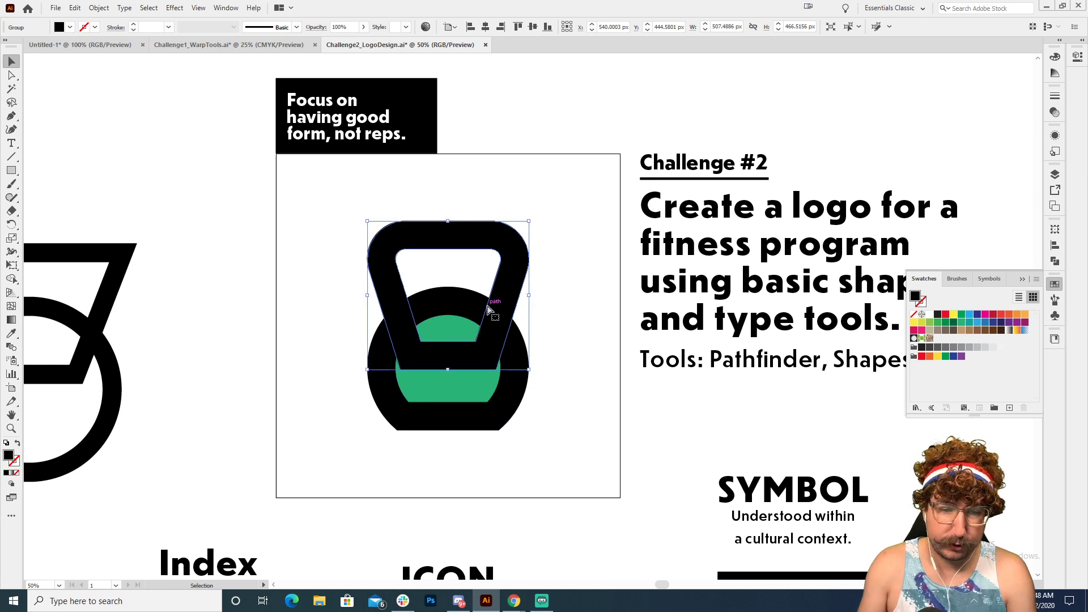
Step: Cut the green inner shape of the body out of the kettlebell handle with Pathfinder's Minus Front
shift+click(459, 363)
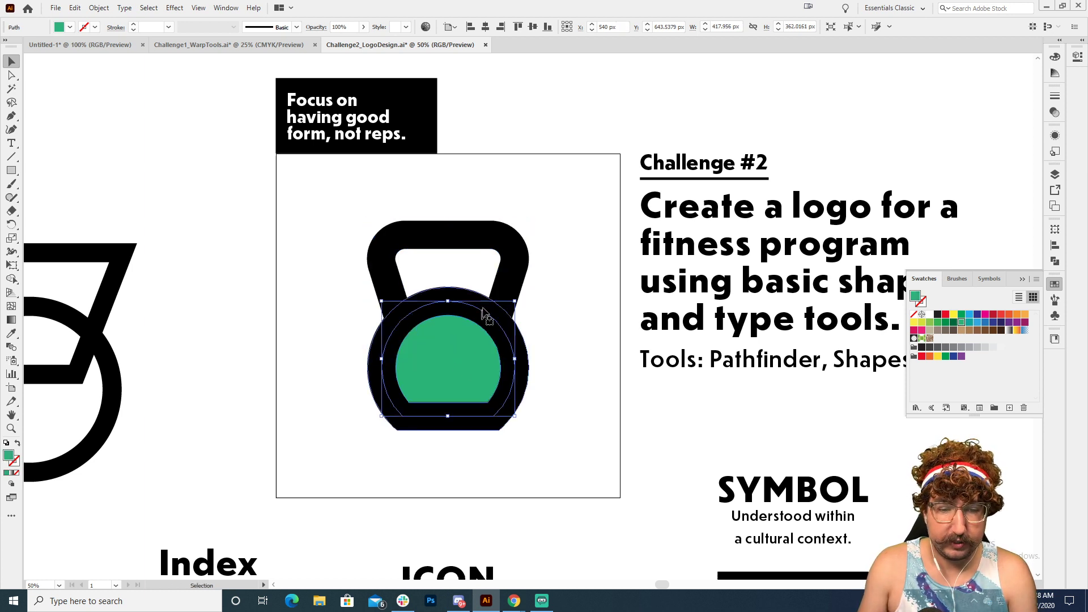
click(1055, 261)
click(944, 254)
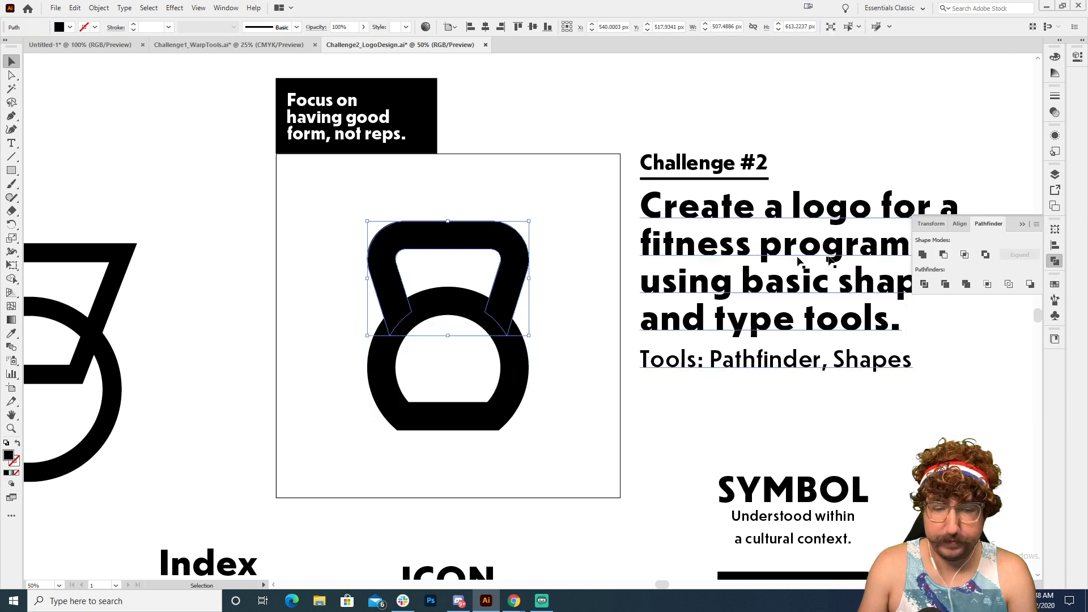
click(586, 270)
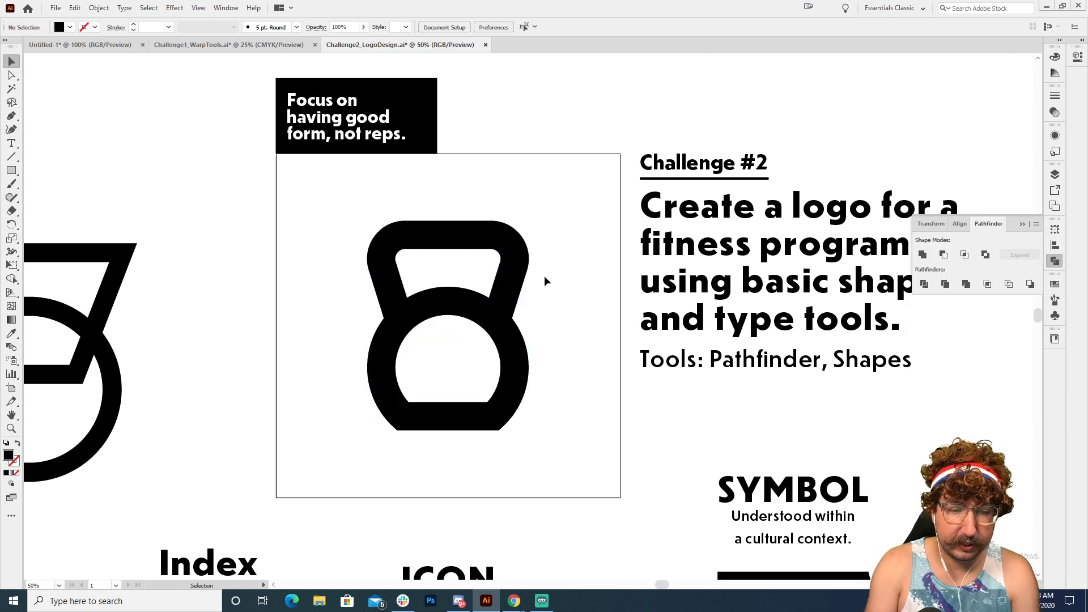
Step: Draw a circle about 774 px wide centred on the kettlebell body and a rectangle about 894 by 286 px across the circle's upper part
key(l)
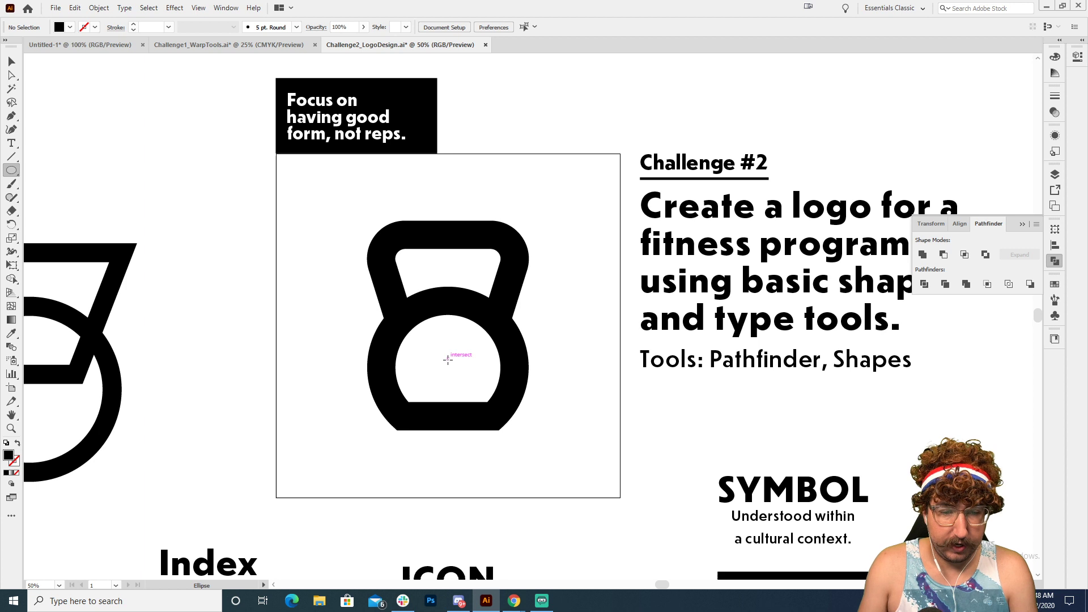
drag(448, 359, 325, 235)
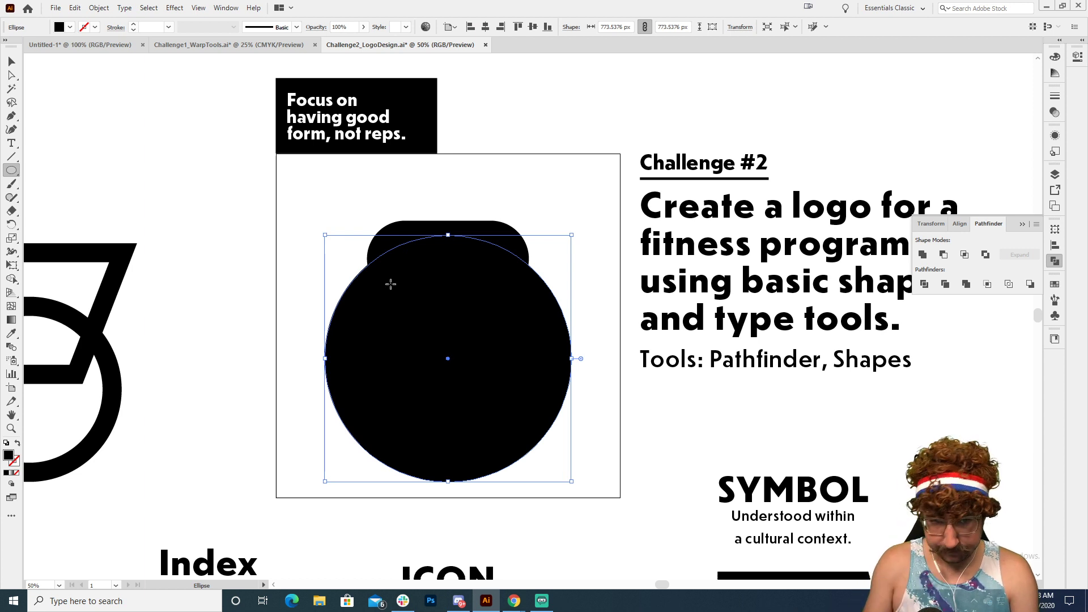
key(m)
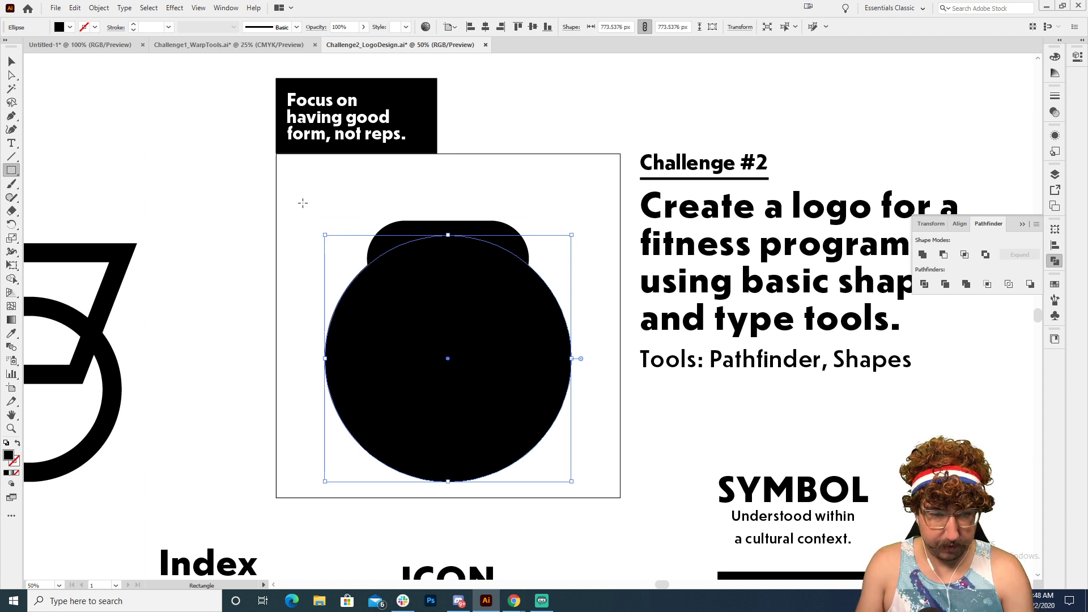
drag(303, 203, 587, 293)
key(v)
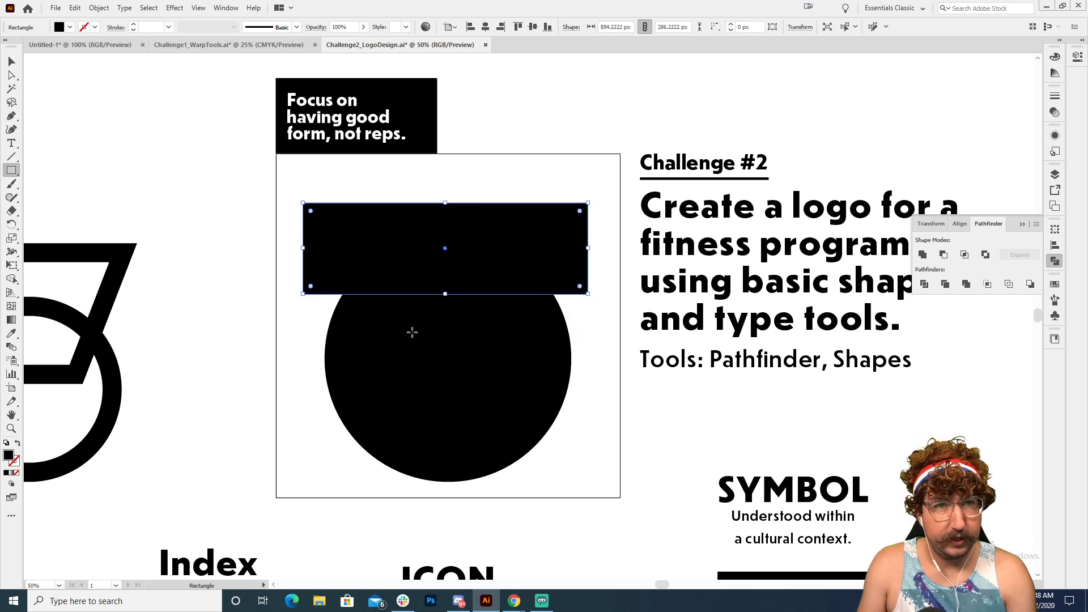
Step: Add anchor points where the rectangle's lower edge crosses the circle and delete the circle's topmost anchor point, leaving an open arc
click(415, 337)
key(p)
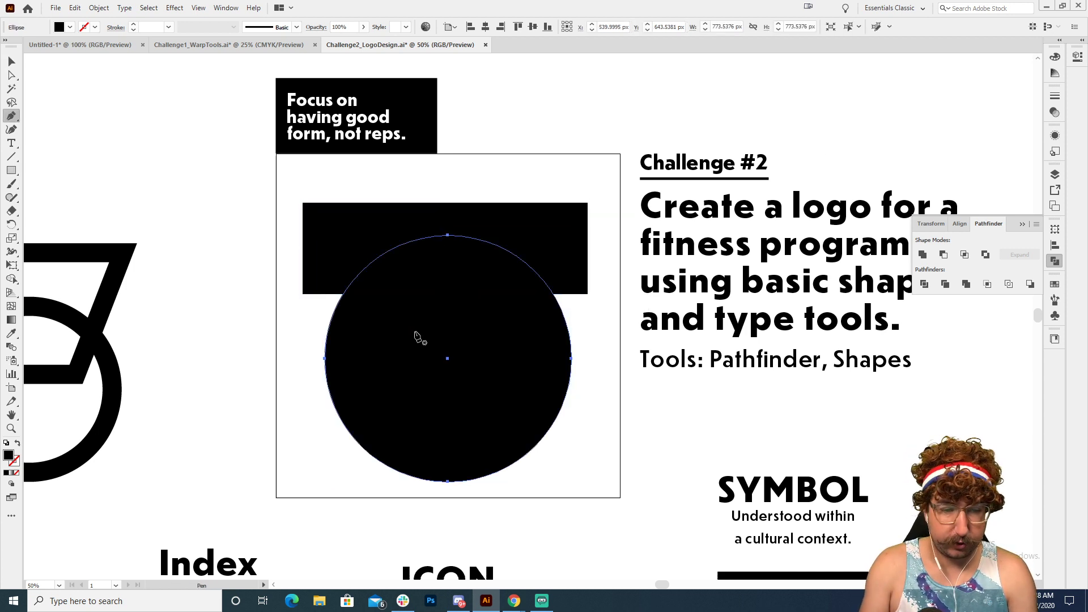
click(344, 294)
click(554, 294)
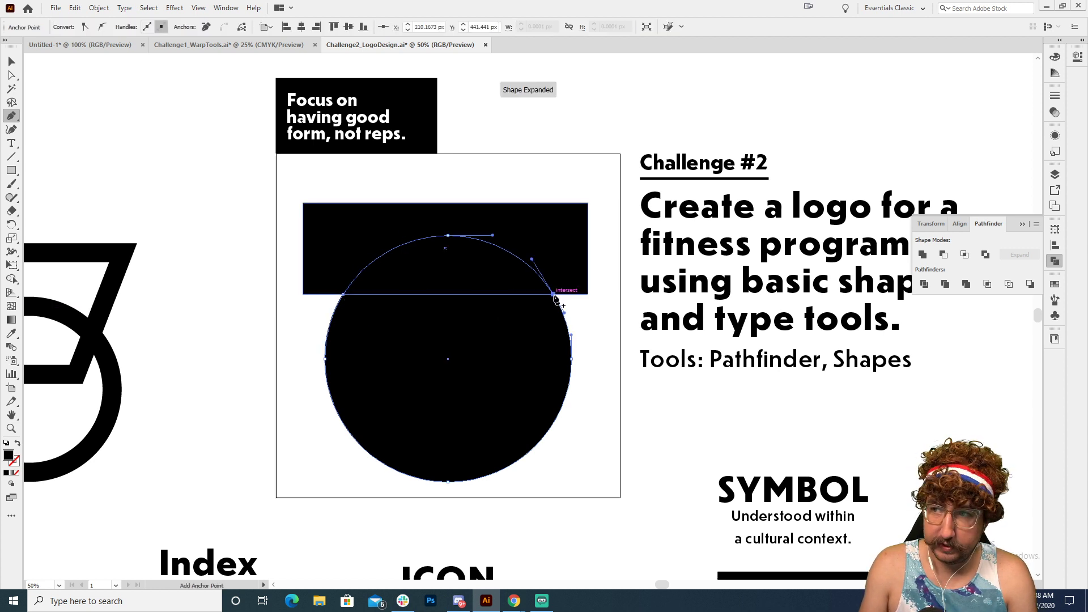
key(a)
click(448, 236)
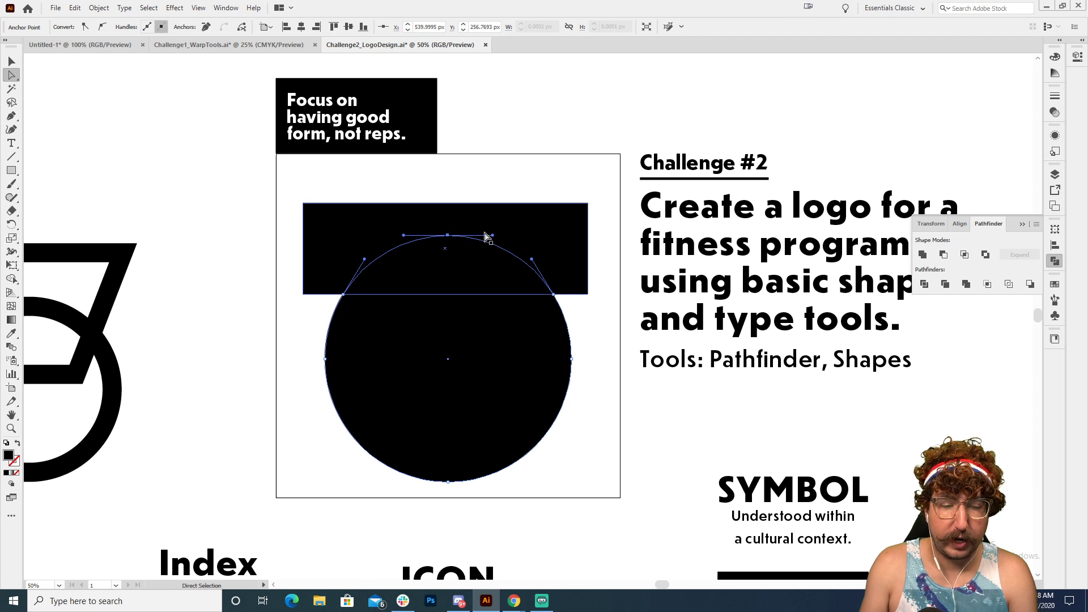
key(Delete)
Step: Delete the guide rectangle and give the open arc no fill and a 1 pt black stroke
key(v)
click(478, 236)
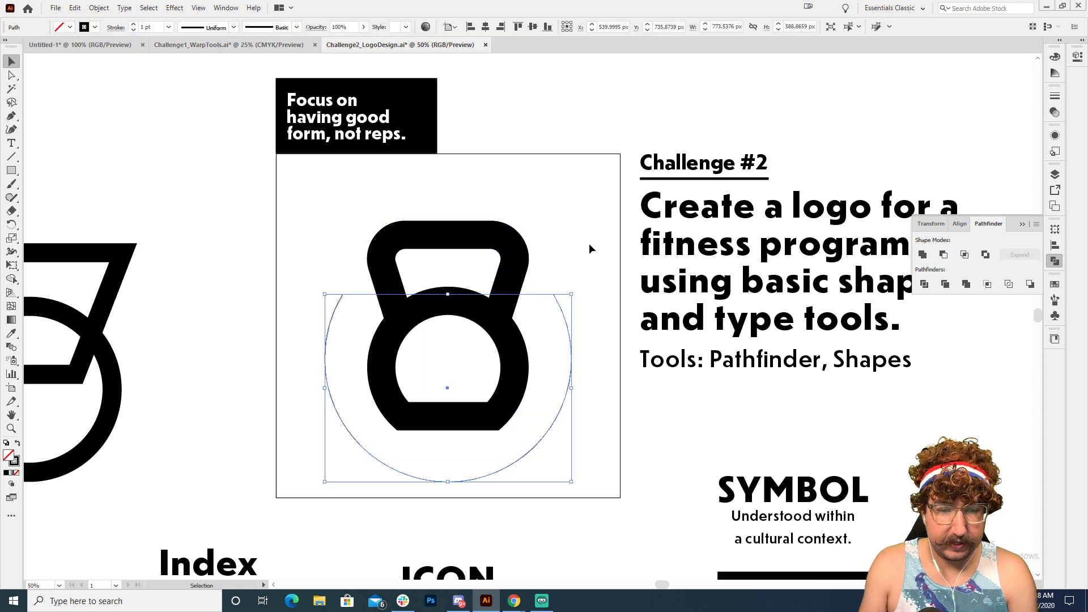
click(590, 245)
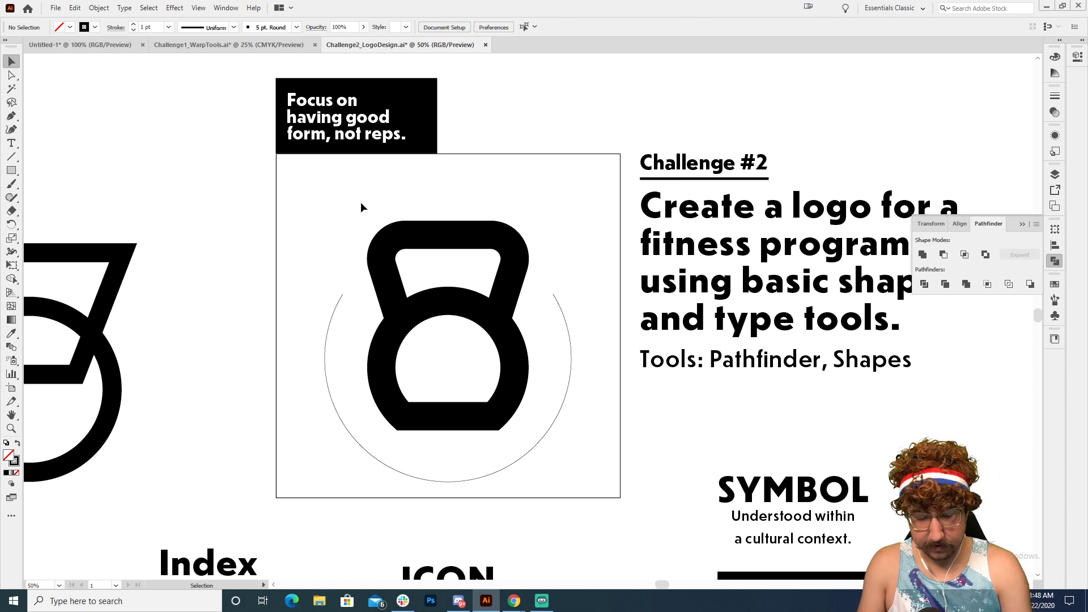
Step: Add path type reading HOCH' FITNESS along the open arc around the kettlebell
key(t)
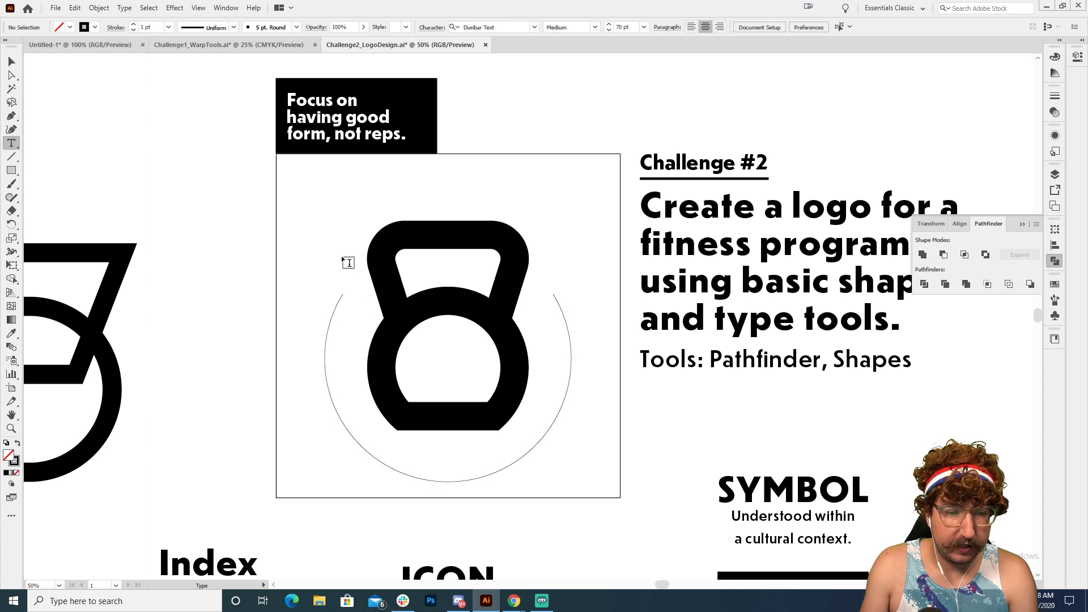
click(331, 329)
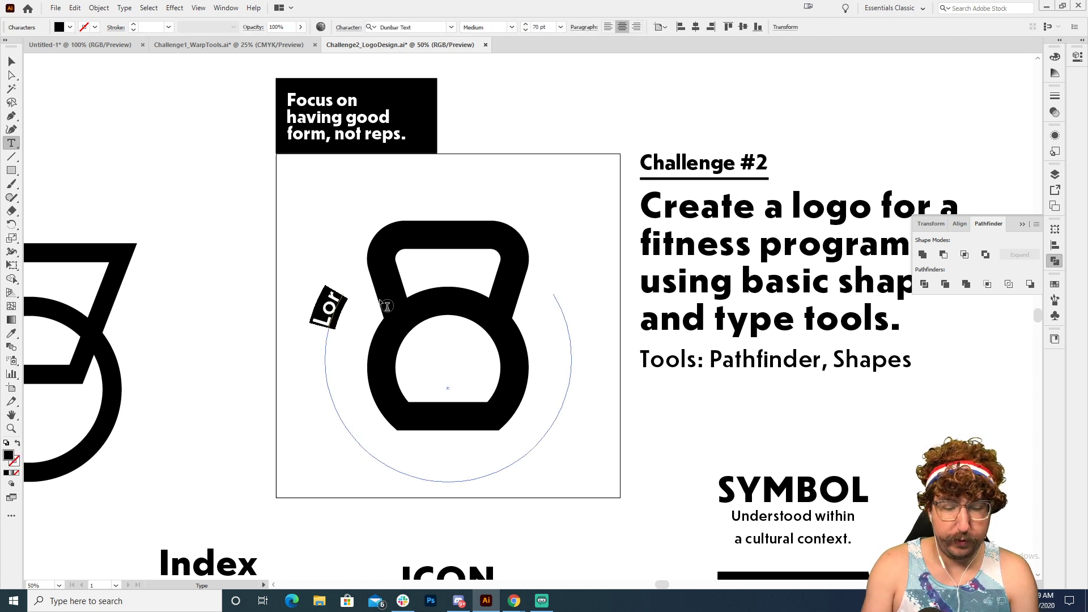
text(HO)
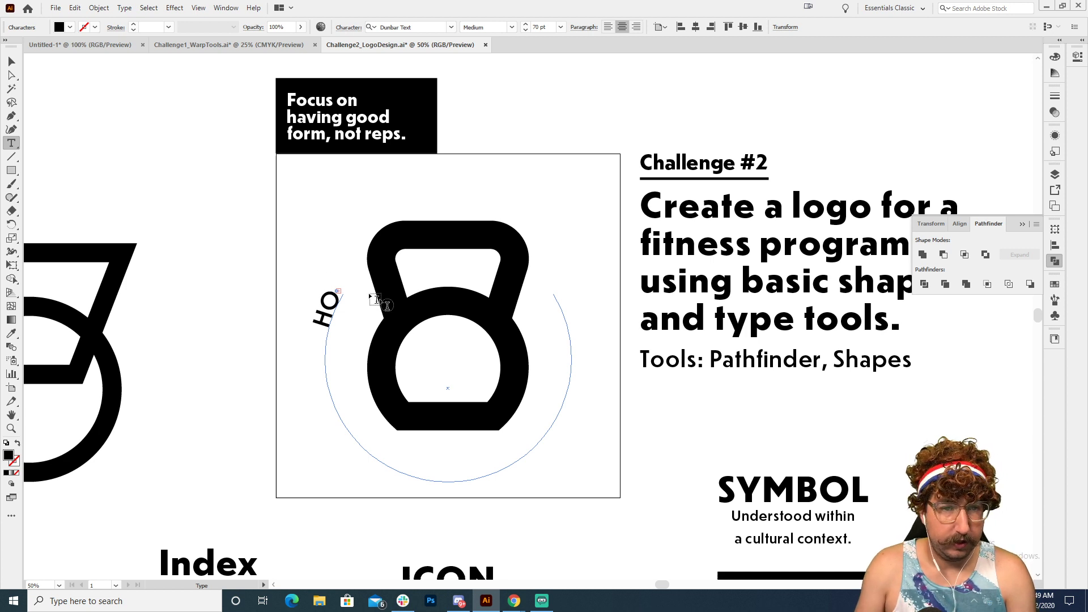
click(11, 61)
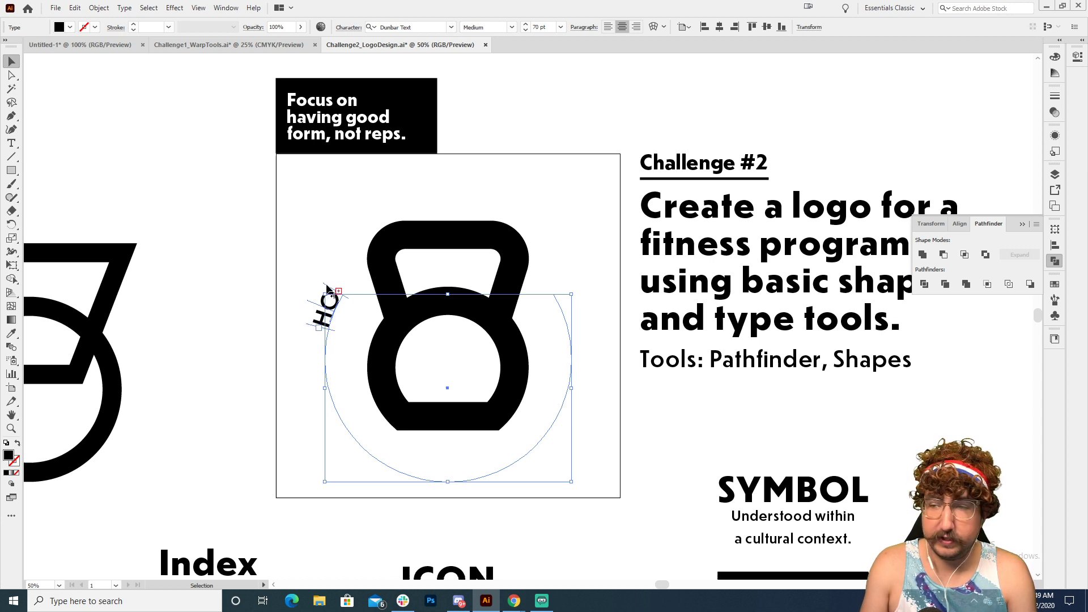
Step: Try to spread the path text over the full length of the arc by repositioning its start and end brackets
key(z)
click(376, 333)
click(376, 332)
drag(596, 318, 399, 322)
key(v)
drag(643, 326, 393, 278)
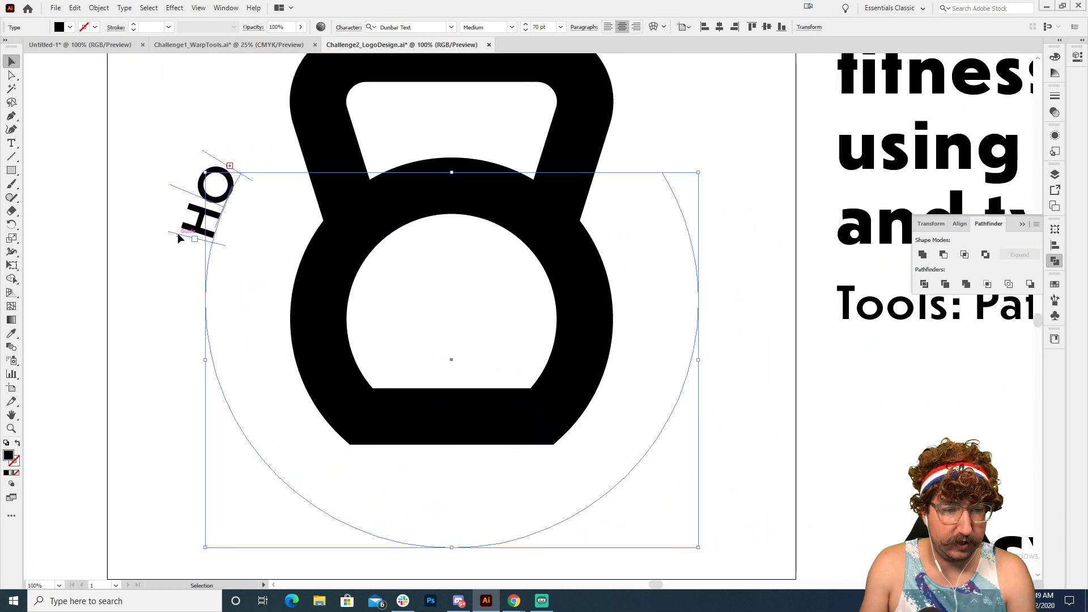
drag(178, 233, 203, 359)
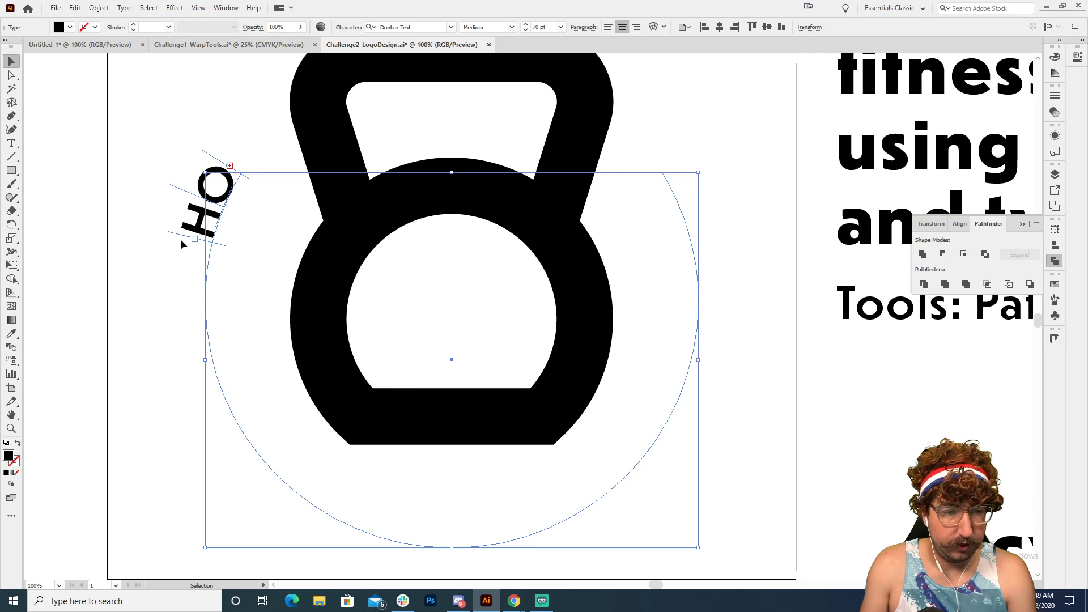
drag(181, 238, 663, 171)
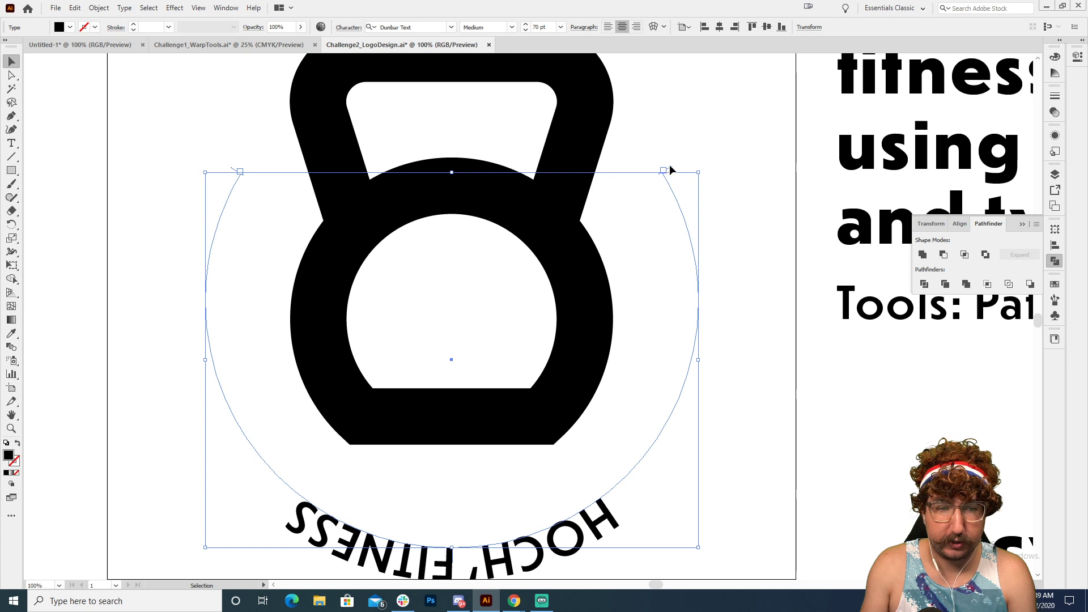
Step: Try repositioning the text along the lower part of the arc, and undo the bracket adjustments
scroll(440, 507, down, 1)
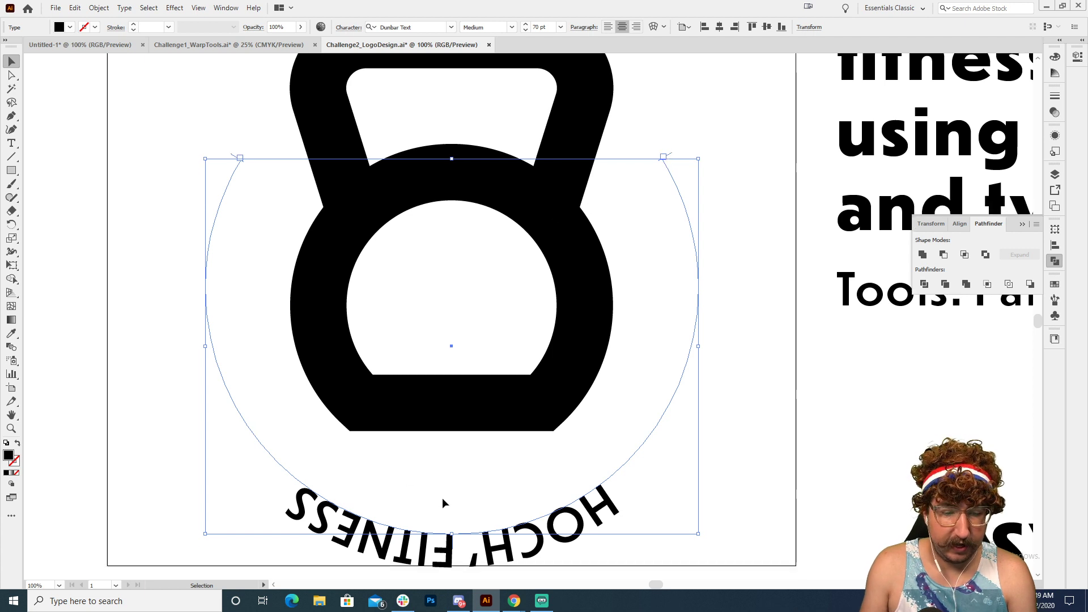
scroll(331, 534, down, 3)
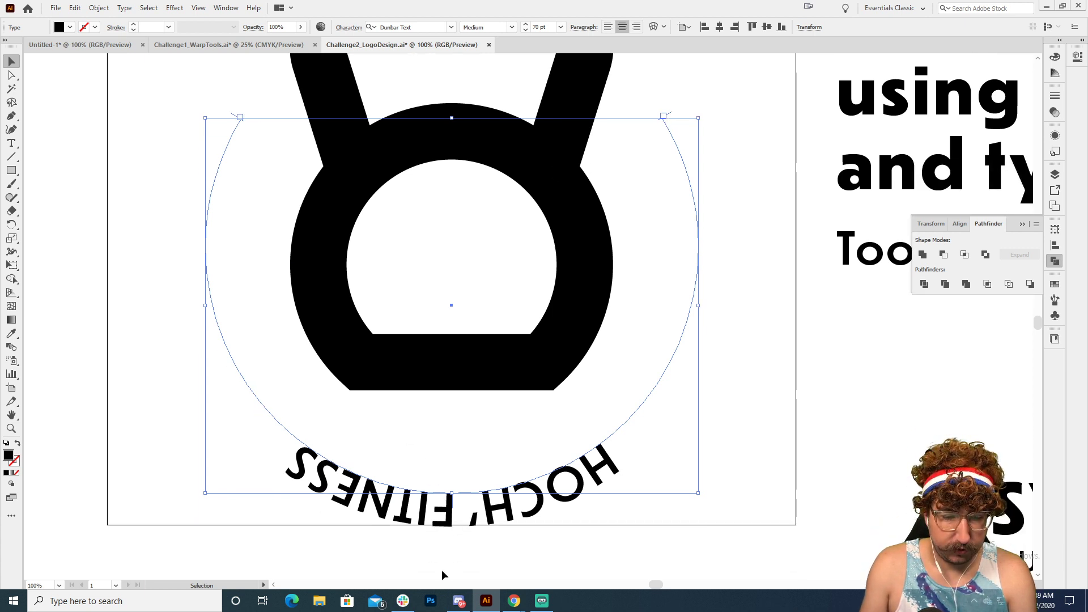
click(441, 569)
key(z)
alt+click(460, 420)
key(v)
click(509, 369)
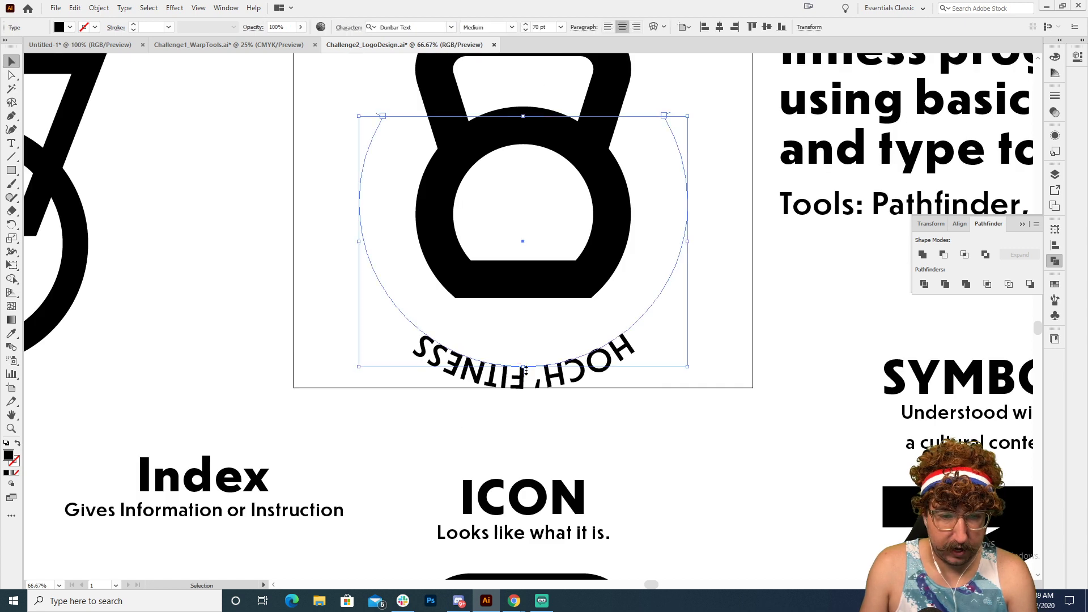
key(a)
key(v)
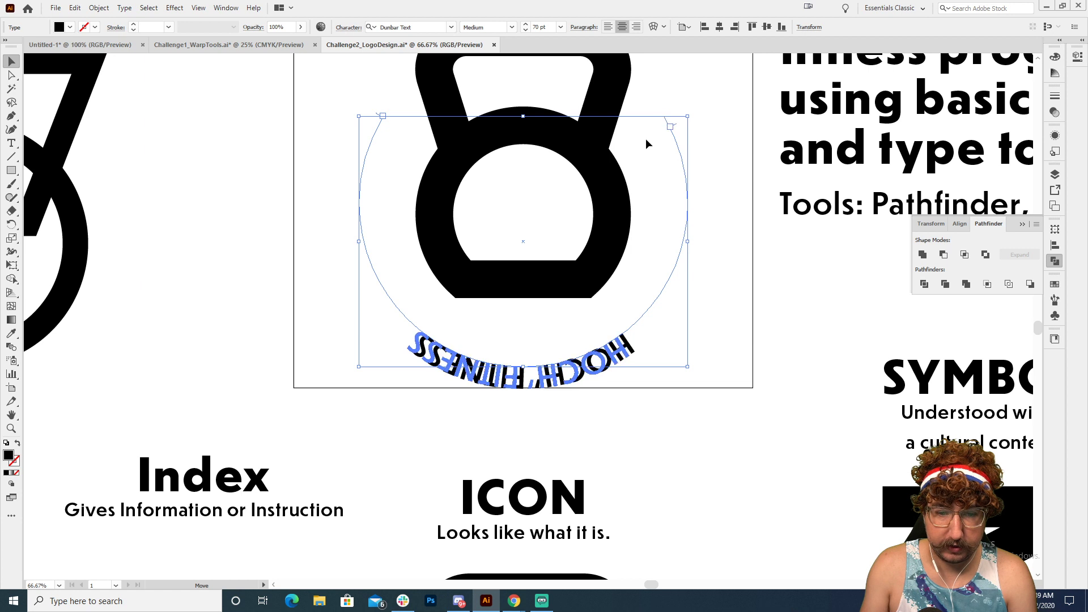
key(a)
key(ctrl+z)
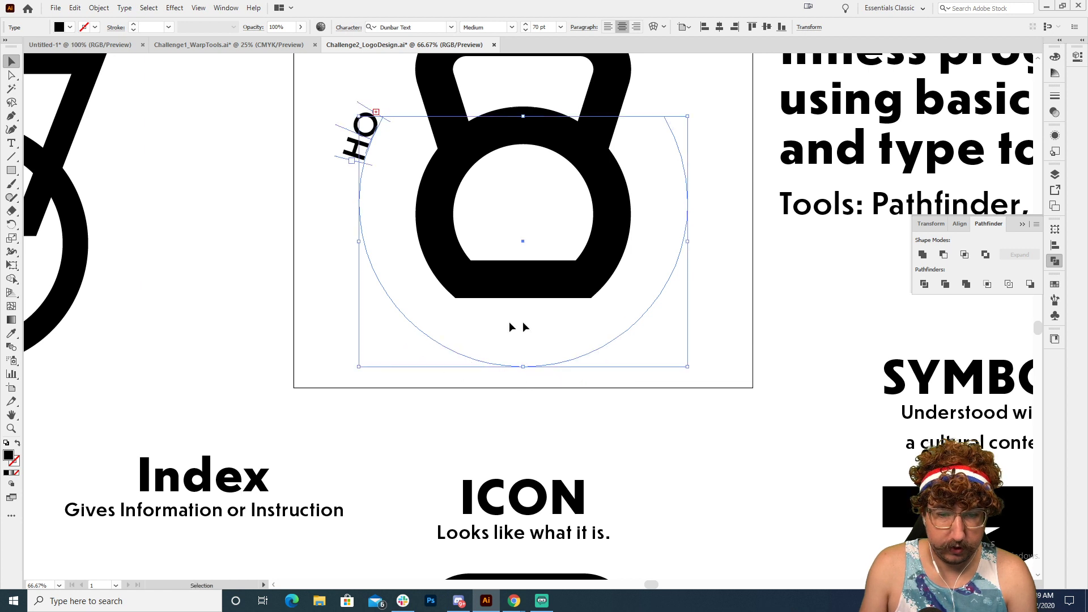
Step: Flip the path text to the inside of the arc and extend its brackets to both ends, centring it upright below the kettlebell
click(287, 169)
click(355, 148)
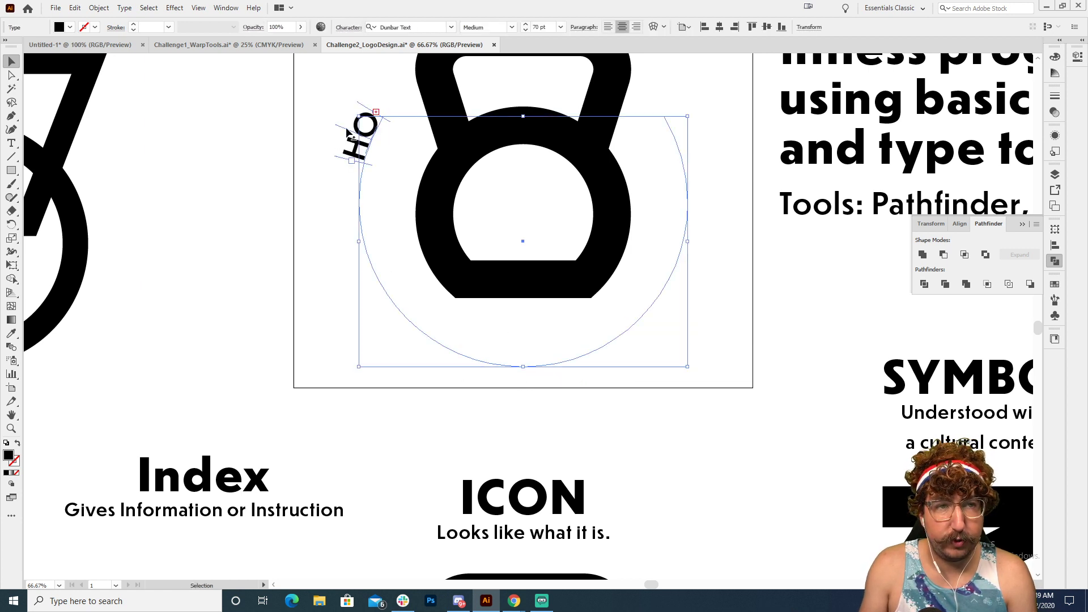
drag(348, 132, 710, 76)
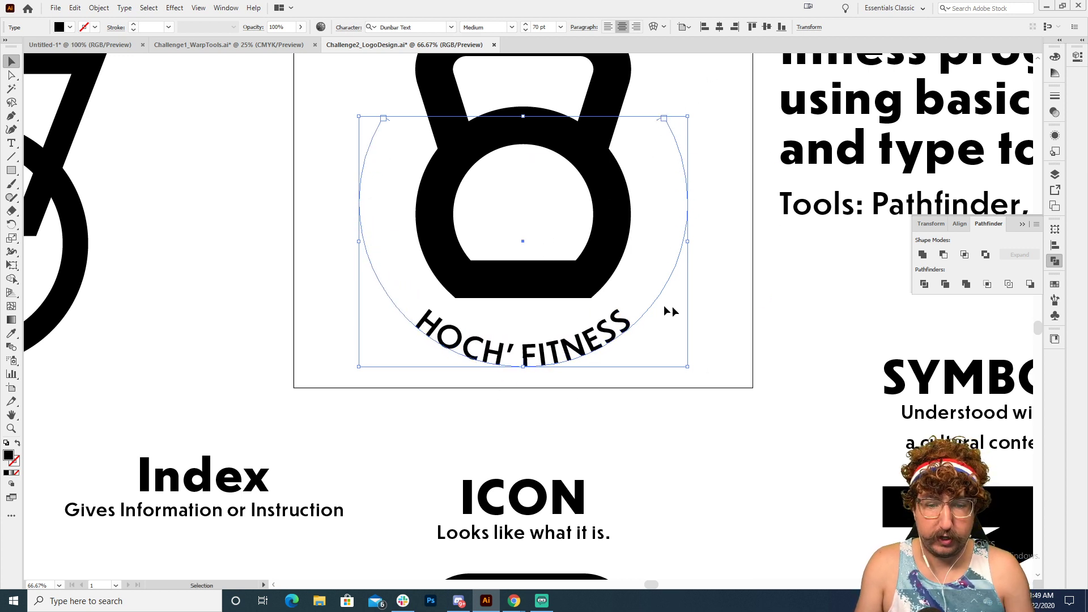
Step: Insert the missing S so the curved text reads HOCH'S FITNESS, and reselect it as an object
double_click(509, 348)
text(S)
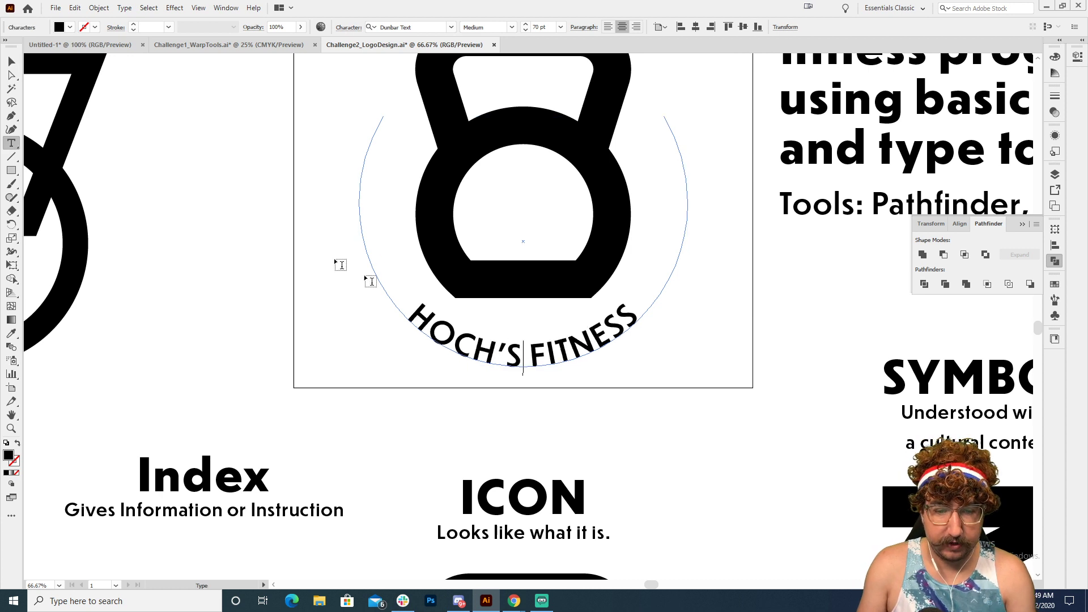
click(11, 62)
click(407, 267)
click(403, 282)
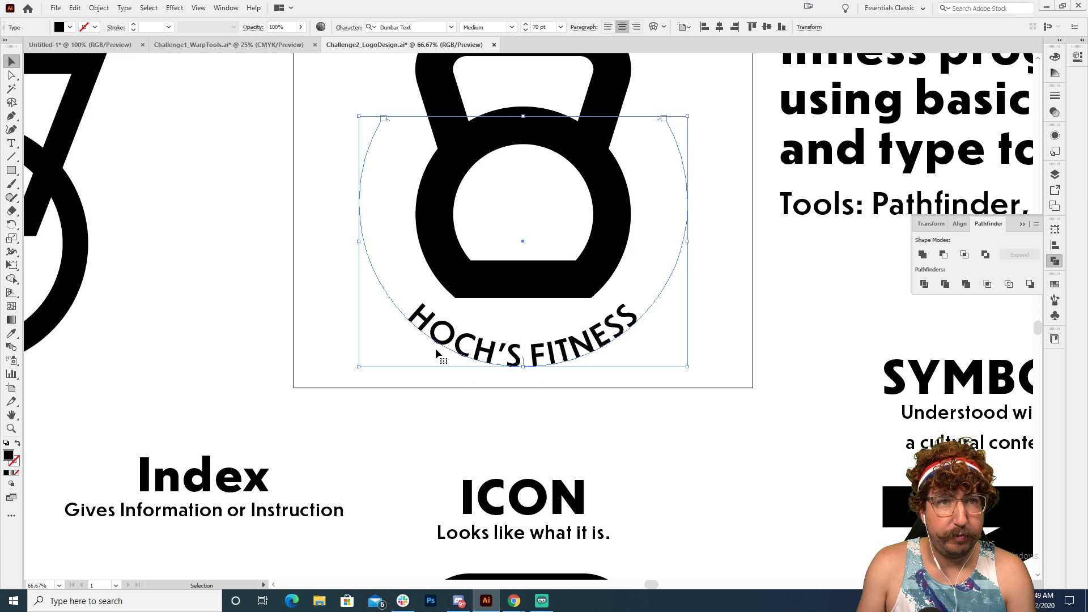
Step: Set the curved text's Align to Path option to Center, with the preview enabled
click(120, 9)
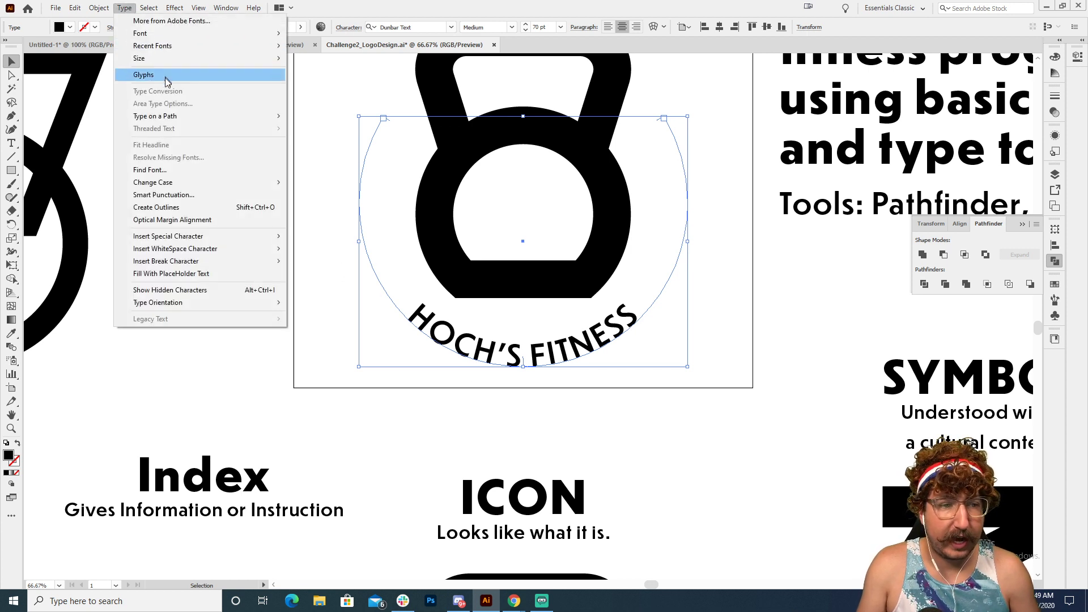
mouse_move(177, 117)
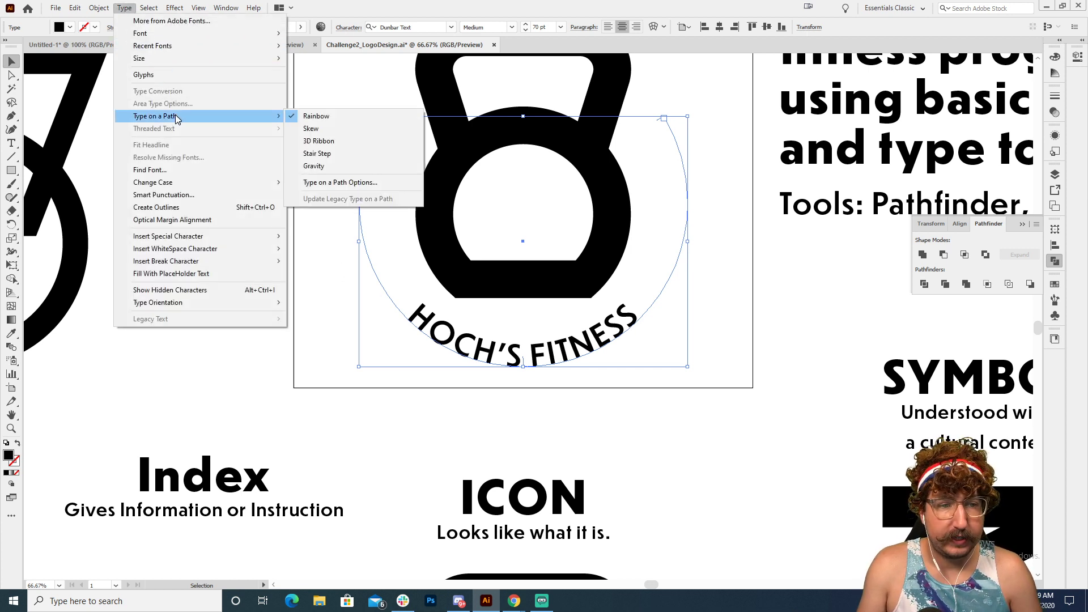
click(335, 182)
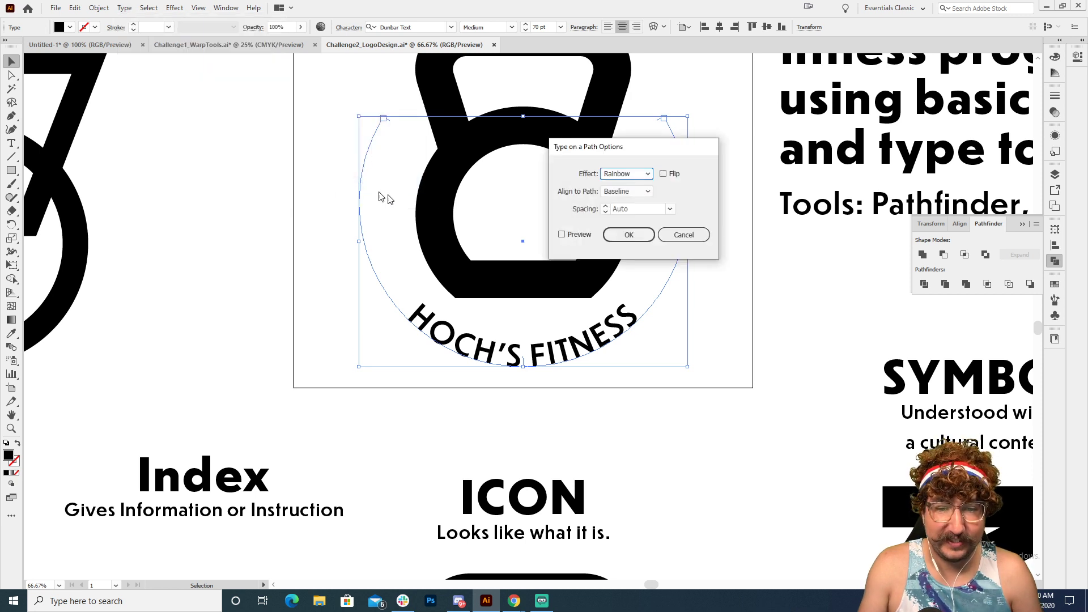
click(629, 193)
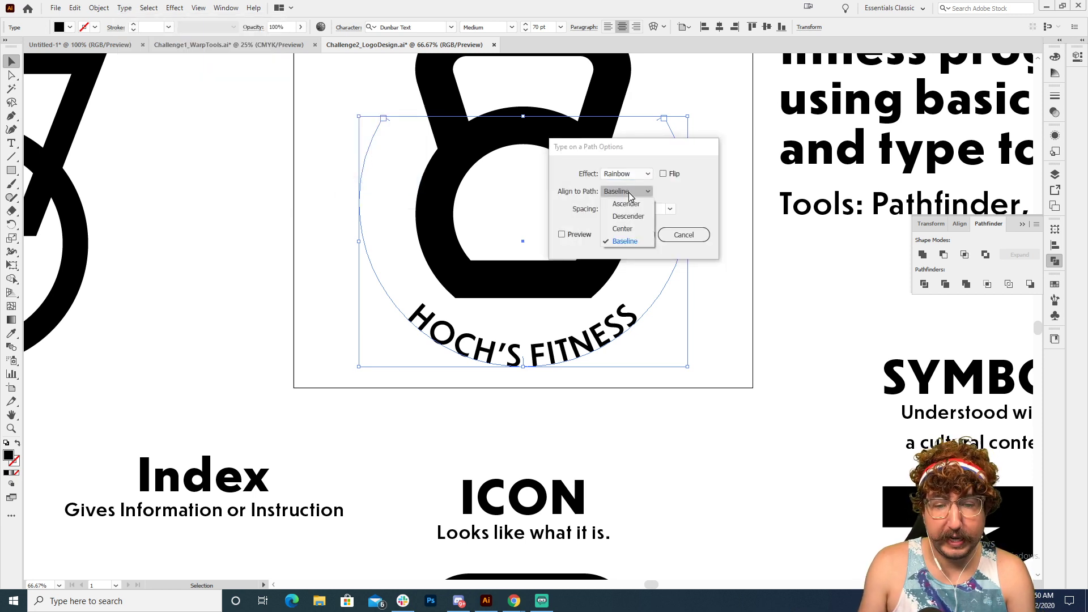
click(585, 212)
click(574, 233)
click(620, 193)
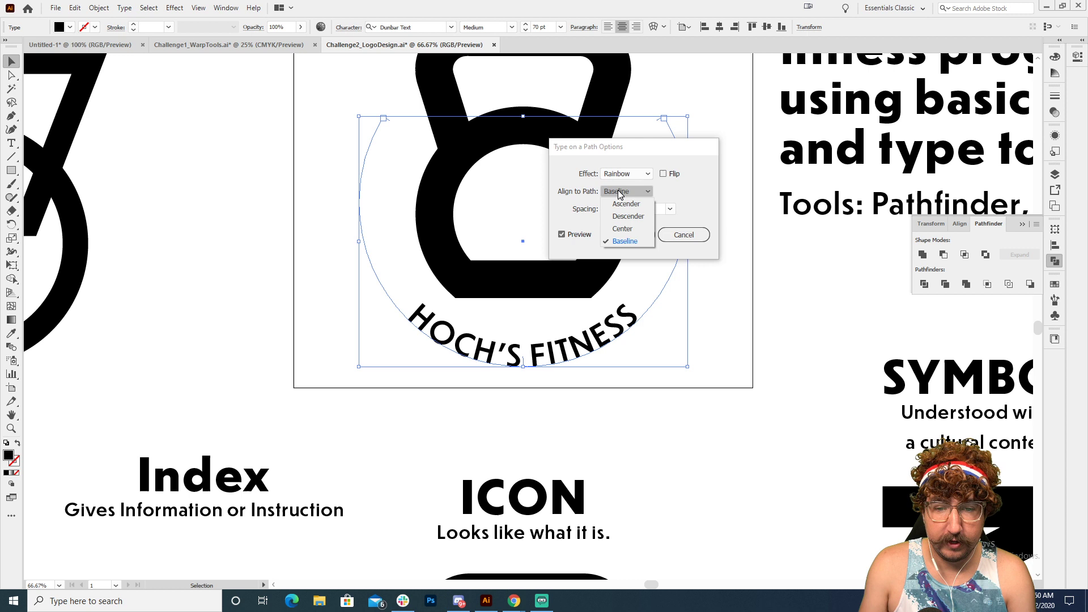
click(626, 228)
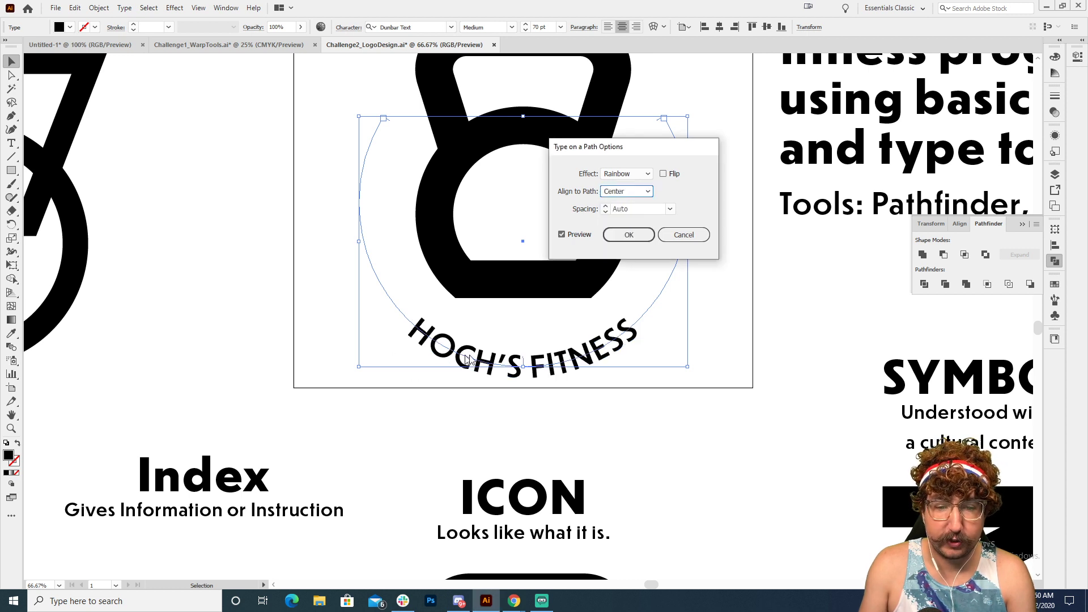
click(625, 234)
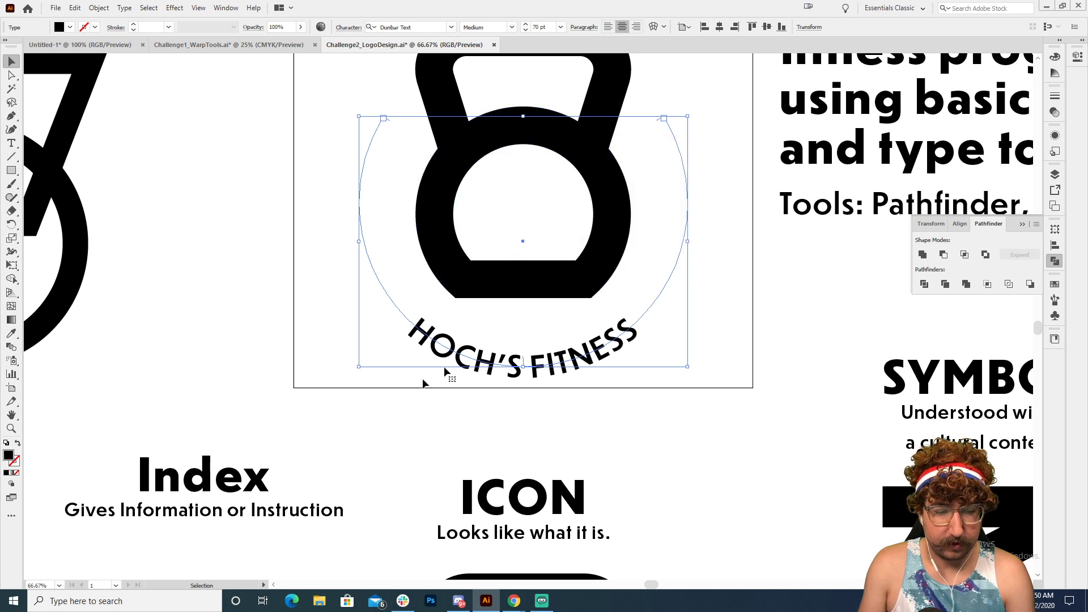
Step: Match the curved HOCH'S FITNESS text to the challenge heading's Dunbar Text Extra Bold style with the Eyedropper, and centre-align it
drag(678, 263, 554, 359)
key(i)
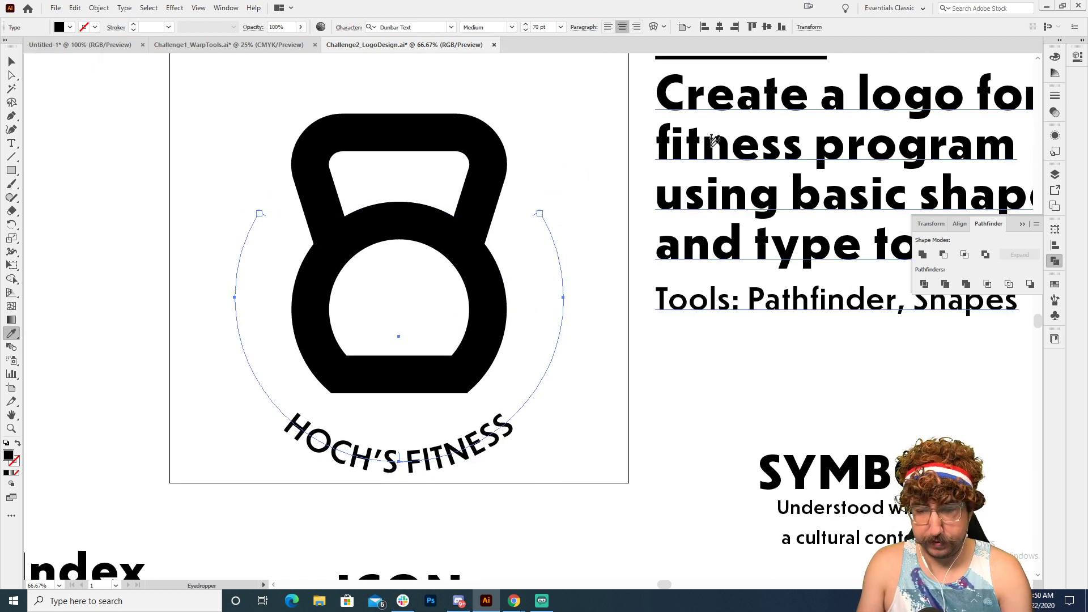
click(713, 138)
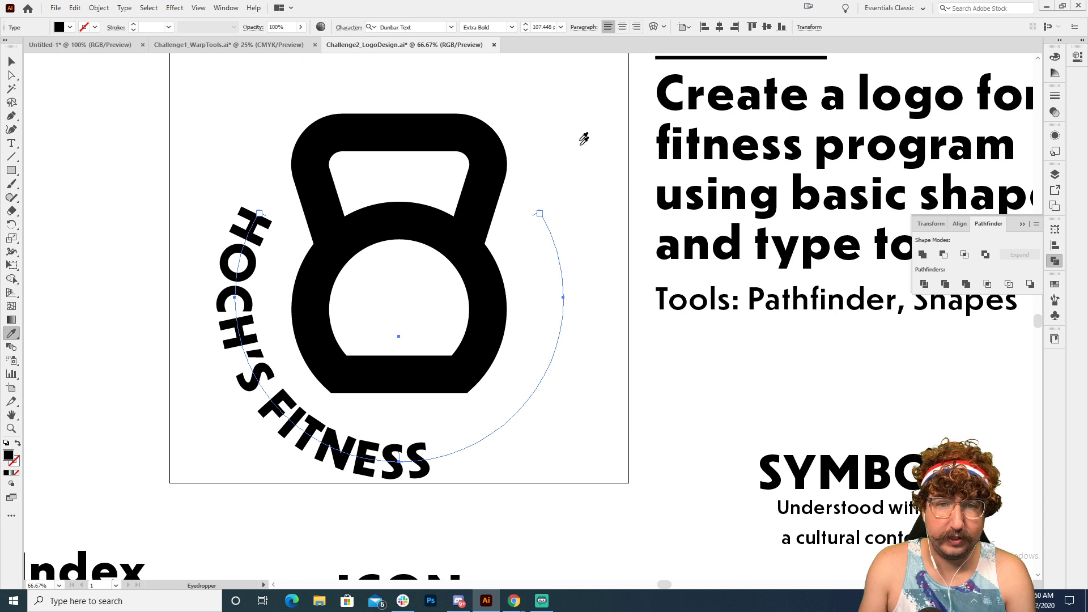
click(622, 27)
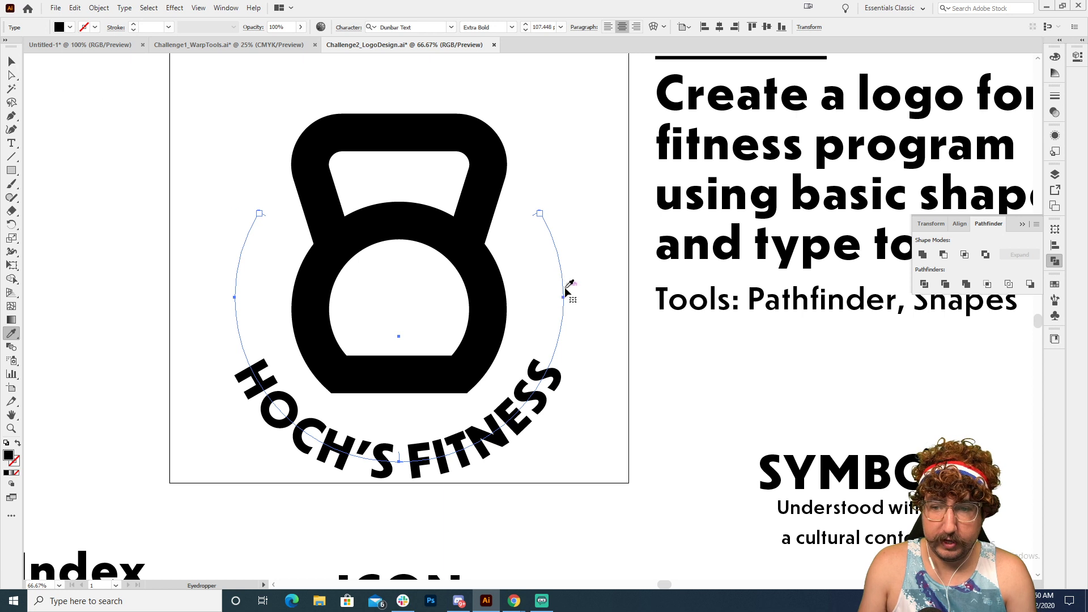
Step: Widen the letter spacing of the curved text by setting its tracking to 190
key(ctrl+t)
click(825, 163)
key(shift+Up)
key(shift+Up)
key(shift+Up)
key(shift+Up)
key(shift+Up)
key(shift+Up)
key(shift+Up)
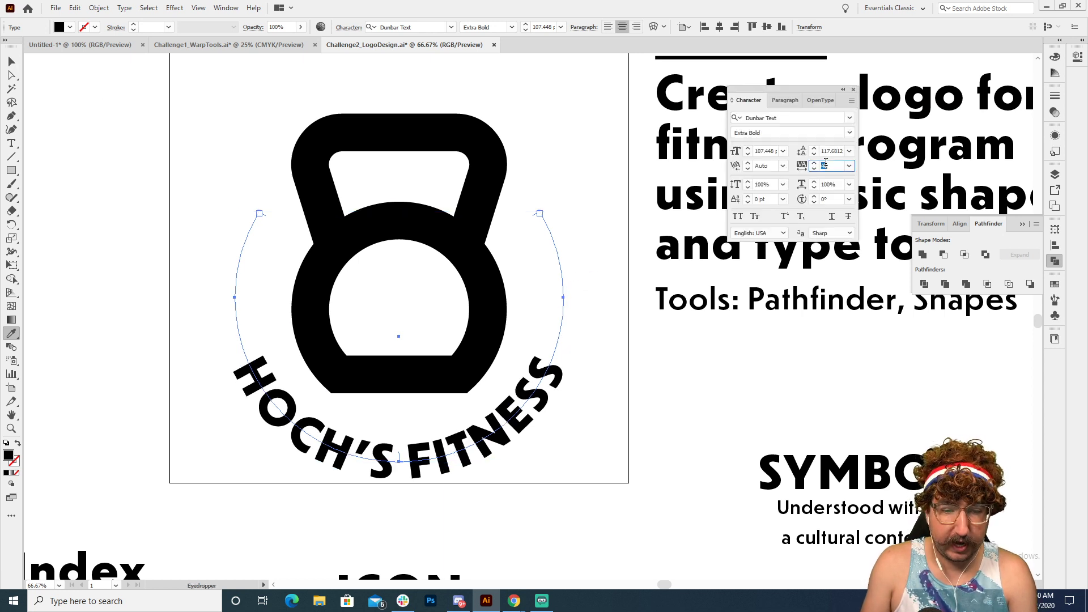
key(shift+Up)
key(shift+Up)
key(shift+Up)
key(shift+Up)
key(shift+Up)
key(shift+Up)
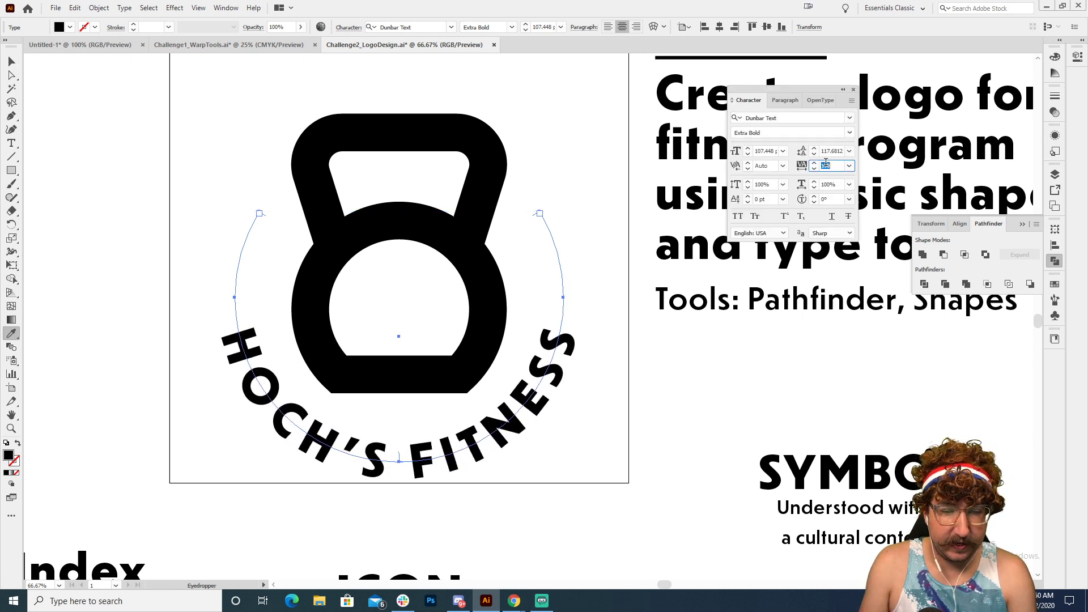
key(shift+Up)
key(shift+Up)
key(shift+Up)
key(shift+Down)
key(shift+Down)
key(shift+Down)
key(shift+Down)
key(shift+Down)
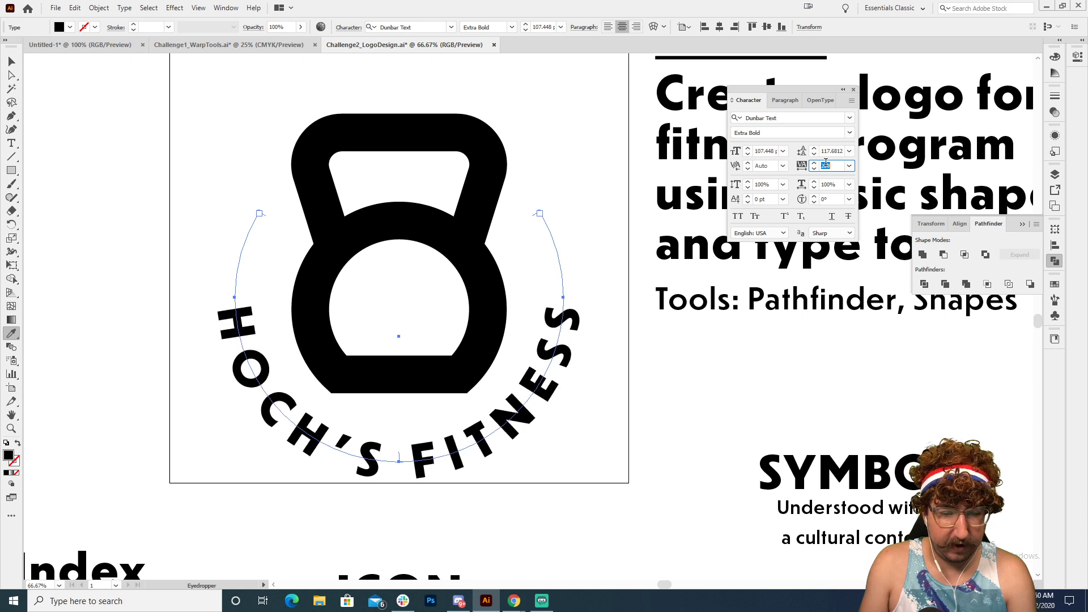
Step: Set the curved text's font size to 149 pt and deselect it
click(764, 152)
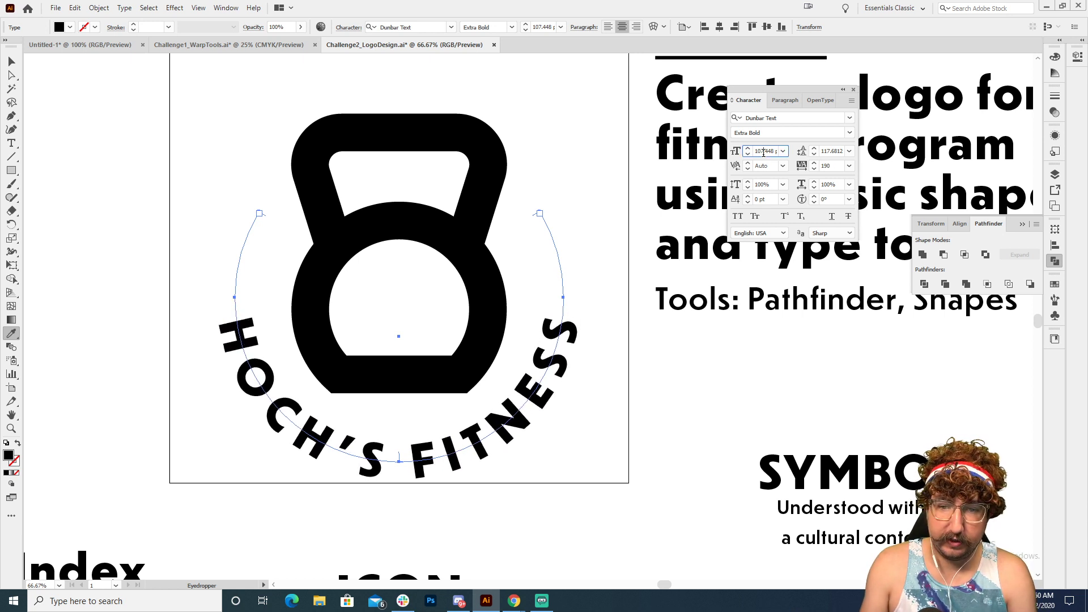
key(shift+Up)
key(shift+Up)
key(shift+Up)
key(shift+Up)
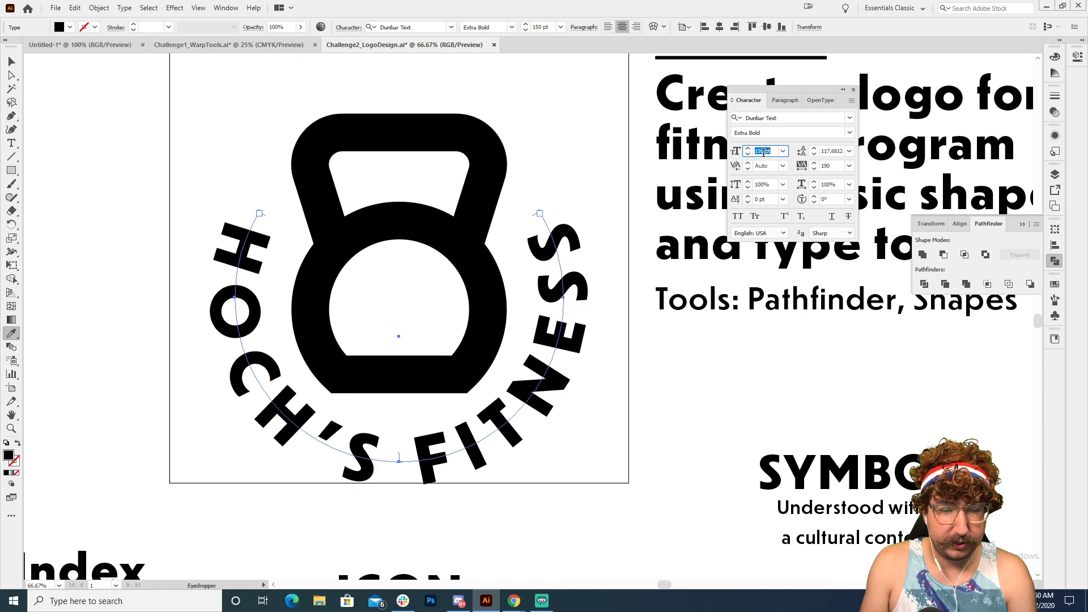
click(11, 61)
click(161, 143)
Step: Select the curved text again and tighten its tracking to 76
key(z)
alt+click(461, 344)
alt+click(505, 344)
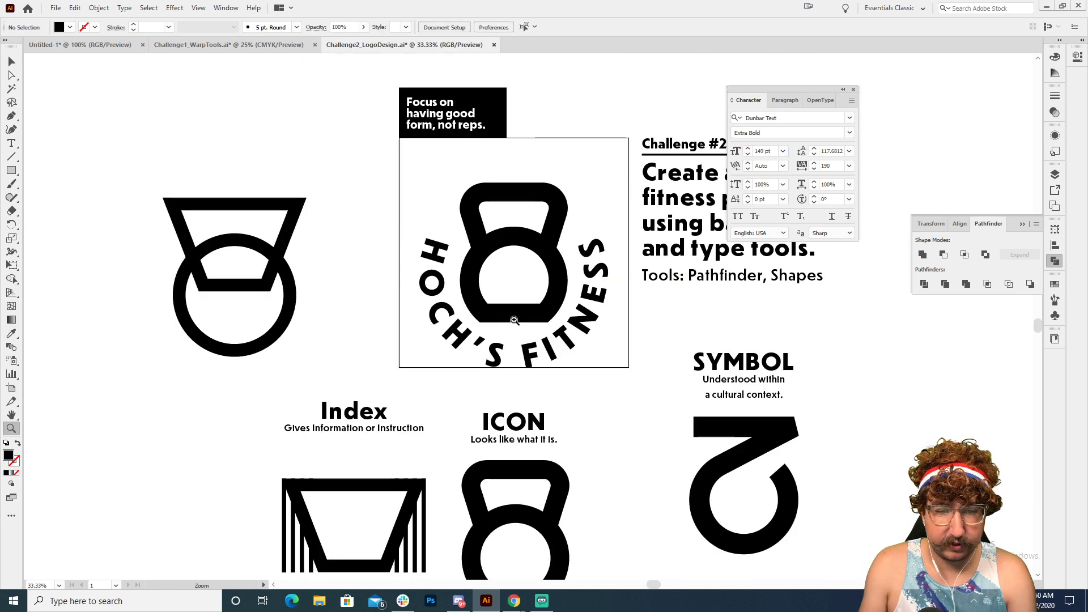
key(v)
click(585, 320)
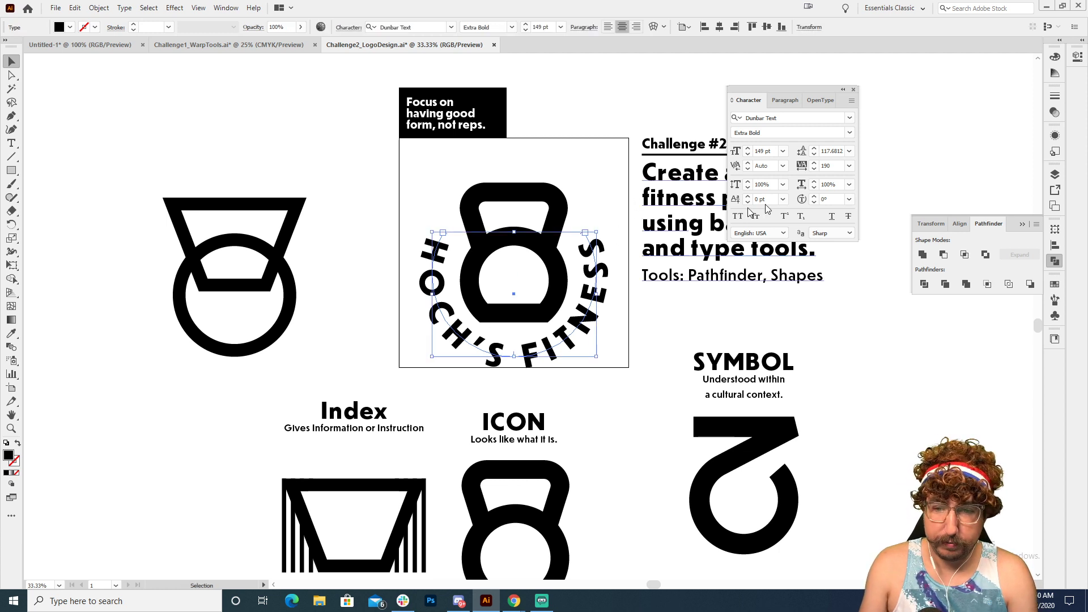
click(830, 166)
key(Down)
key(Down)
key(Down)
key(Down)
key(Down)
key(Down)
key(Down)
key(Down)
key(Down)
key(Down)
key(Down)
key(Down)
key(Down)
key(Down)
key(Down)
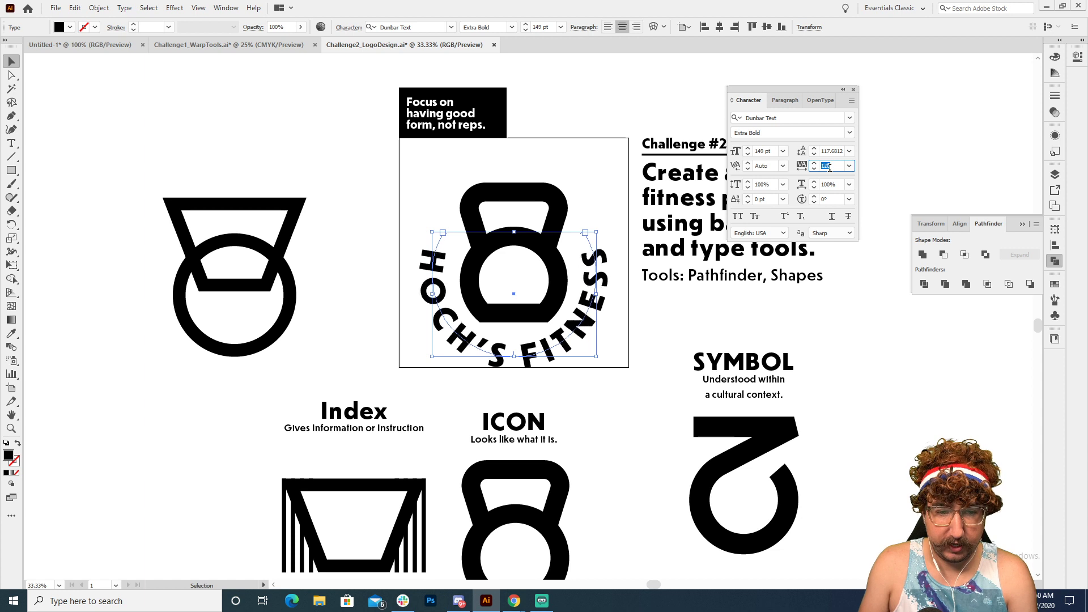
key(Up)
key(Up)
key(Up)
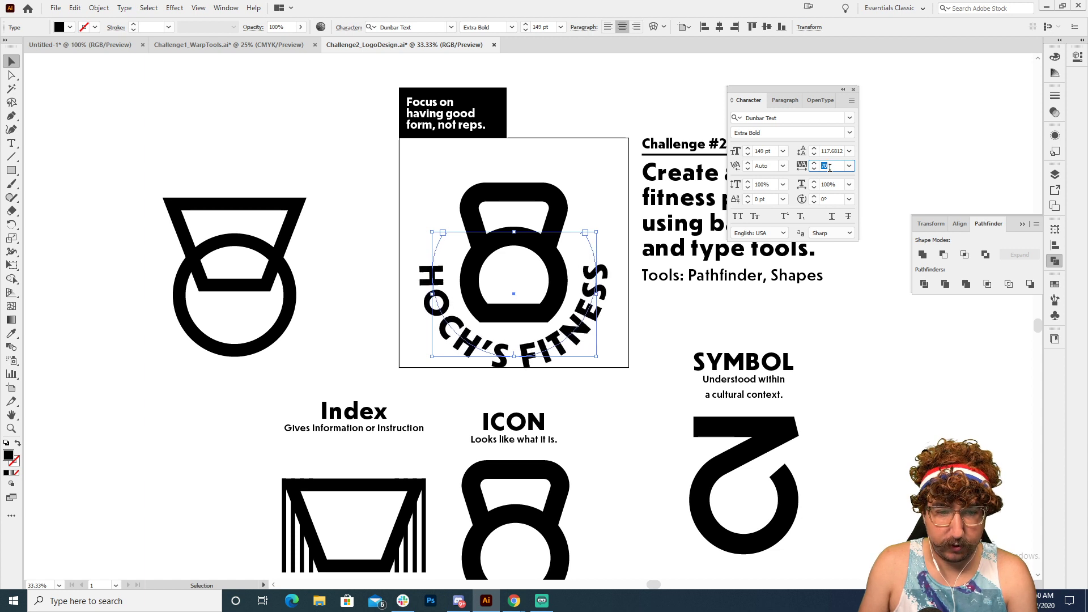
key(shift+Up)
key(shift+Down)
key(Up)
key(Up)
key(Up)
key(Up)
key(Up)
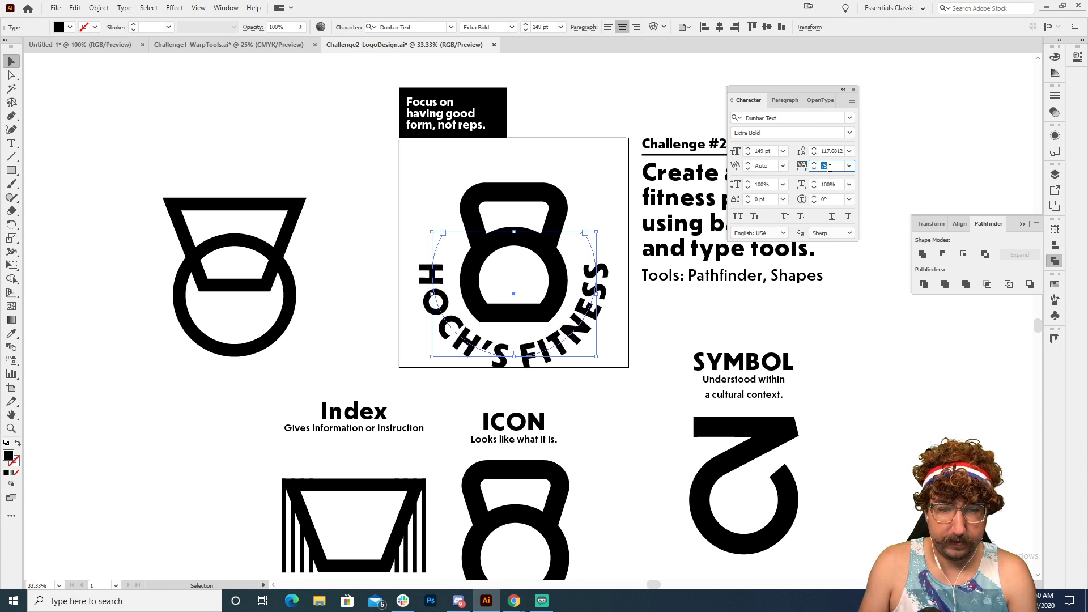
key(Up)
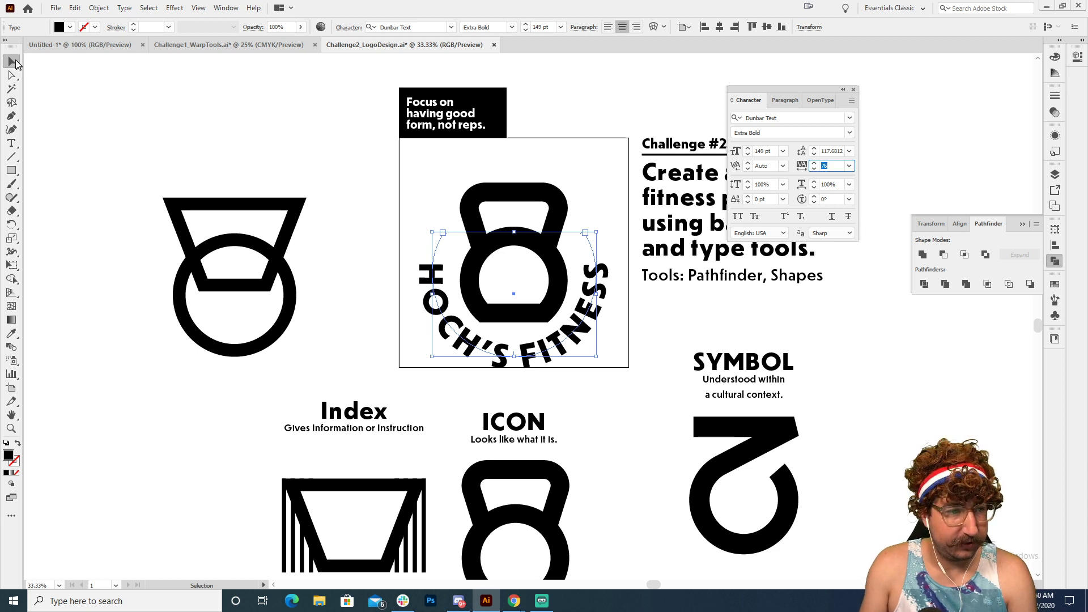
Step: Move the kettlebell and curved text up together to centre the logo vertically in the artboard, and deselect them
click(347, 205)
drag(434, 253, 553, 249)
click(584, 134)
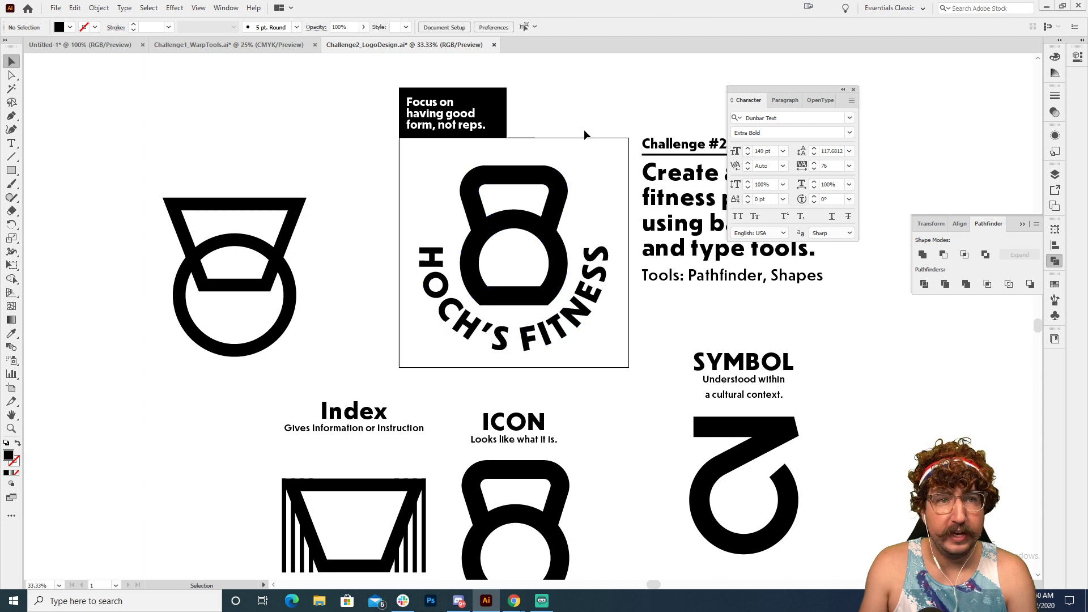
Step: Examine the kettlebell logo and its curved text up close, hide the character settings, and compare the logo with the Index, Icon and Symbol sketches
key(z)
click(528, 250)
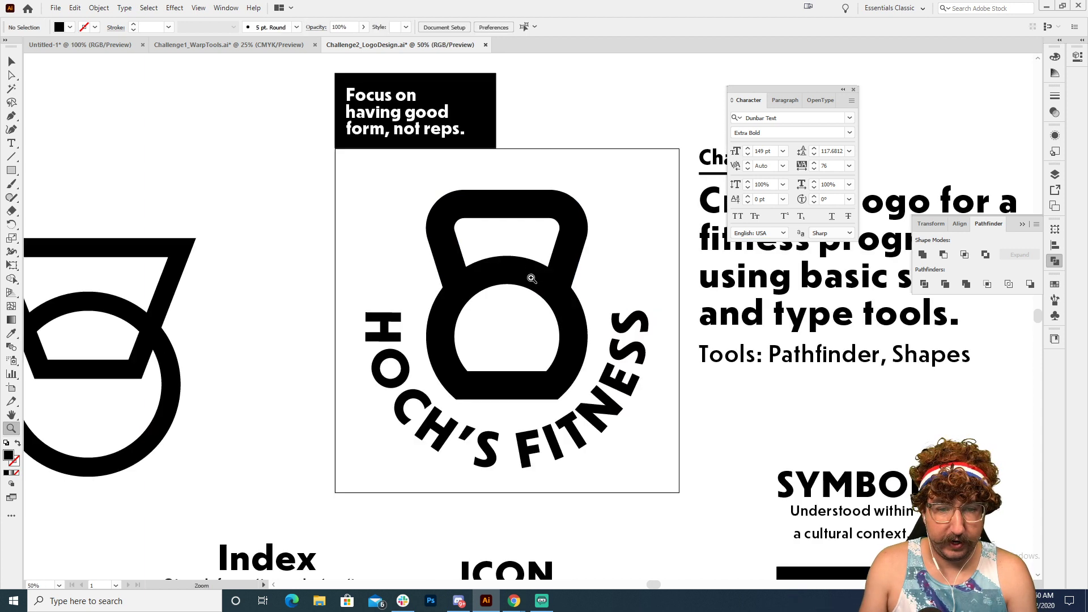
click(543, 269)
key(space)
drag(543, 269, 472, 184)
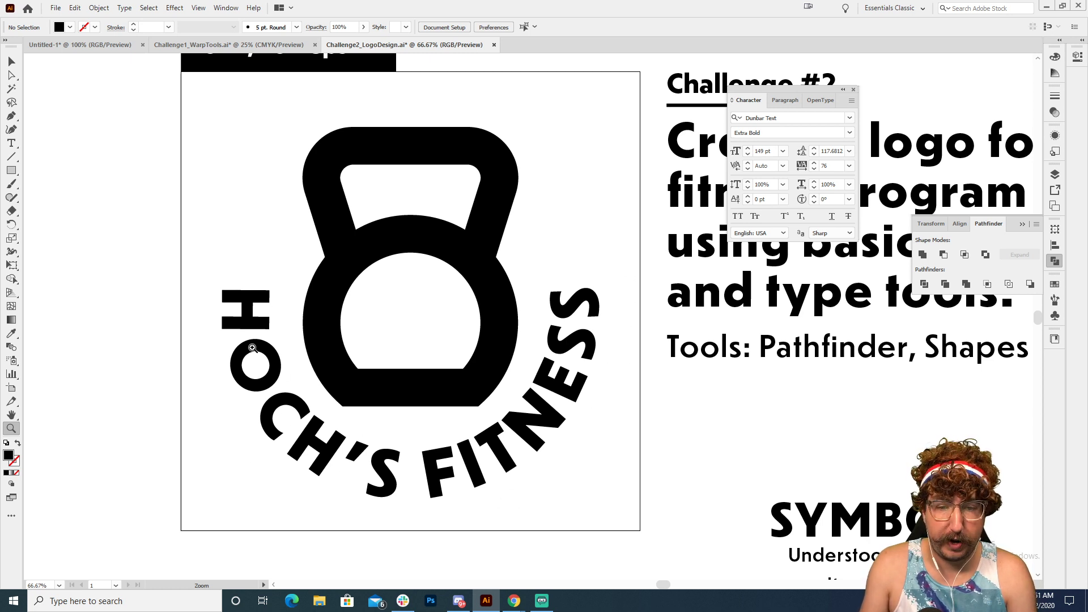
alt+click(582, 394)
drag(493, 328, 527, 319)
key(ctrl+t)
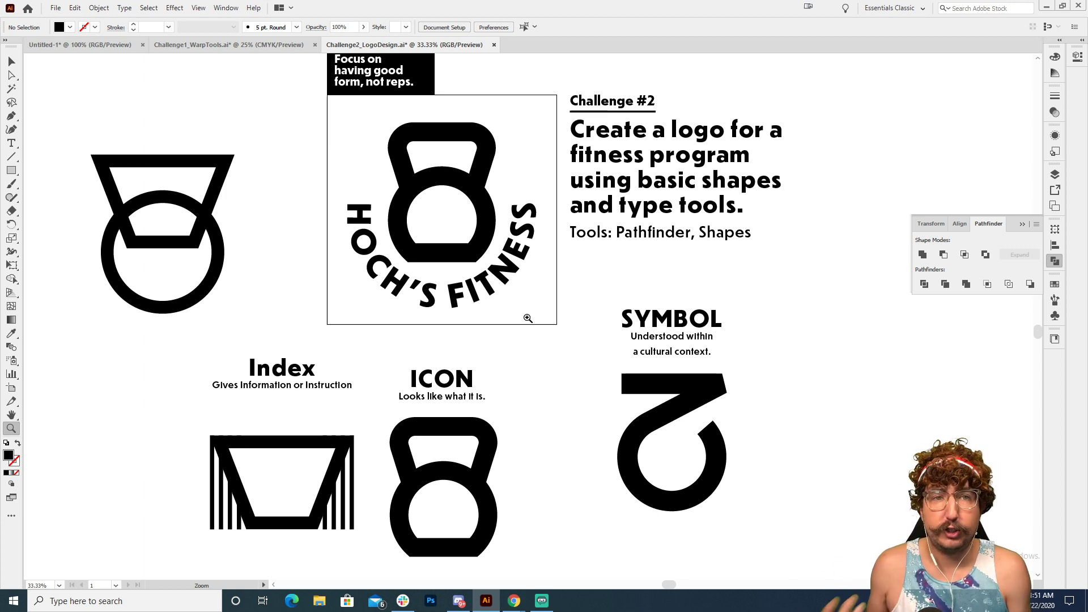
drag(503, 379, 512, 309)
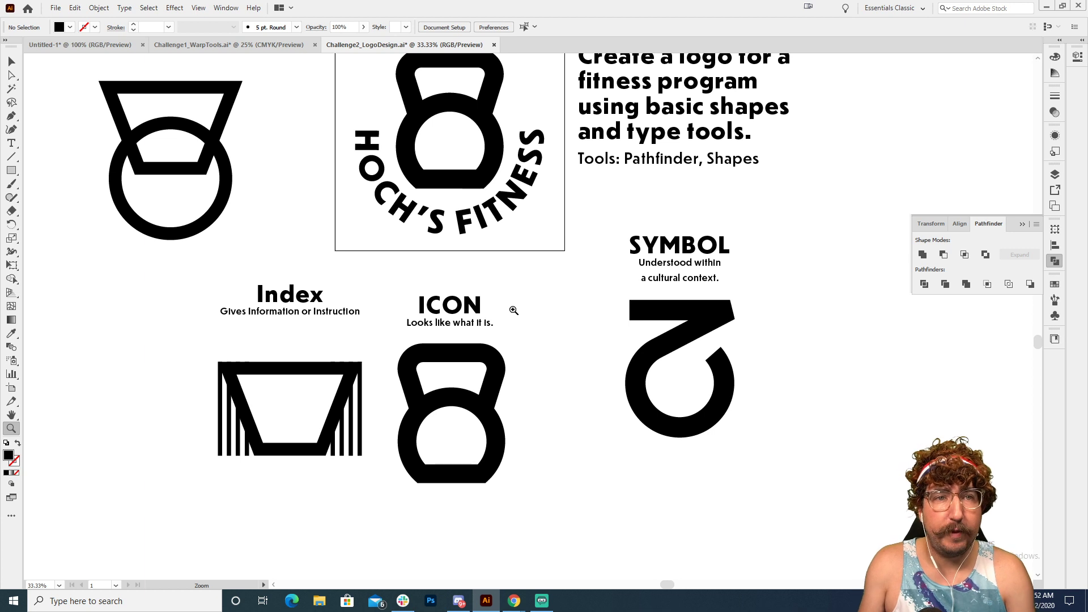
Step: Switch to Discord to browse submissions and feedback in the challenge channel, and review the challenges on Behance's Daily Creative Challenge page
scroll(519, 318, up, 2)
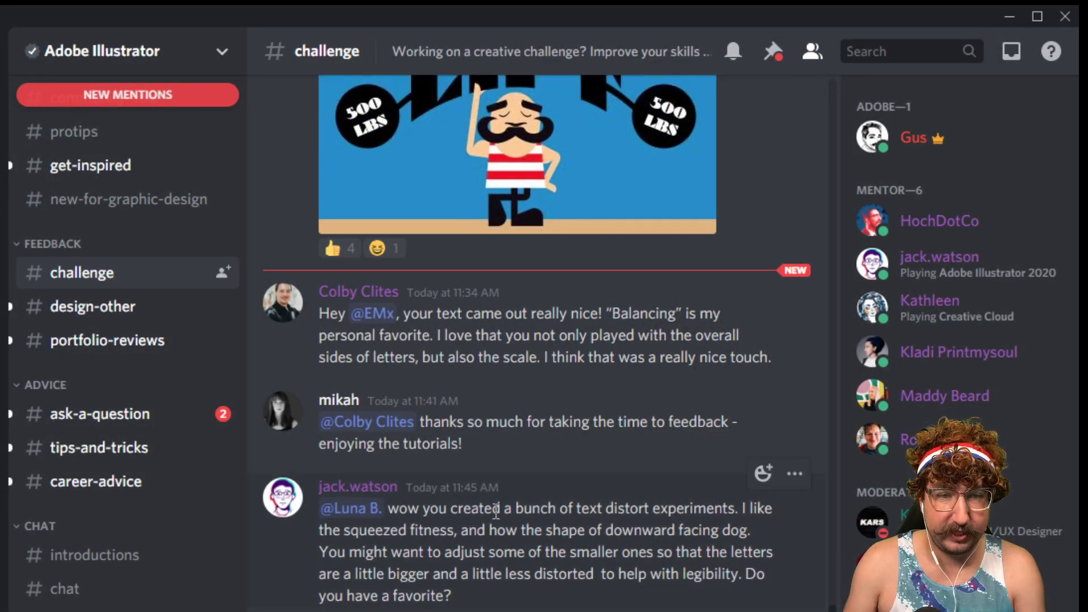
scroll(496, 512, up, 15)
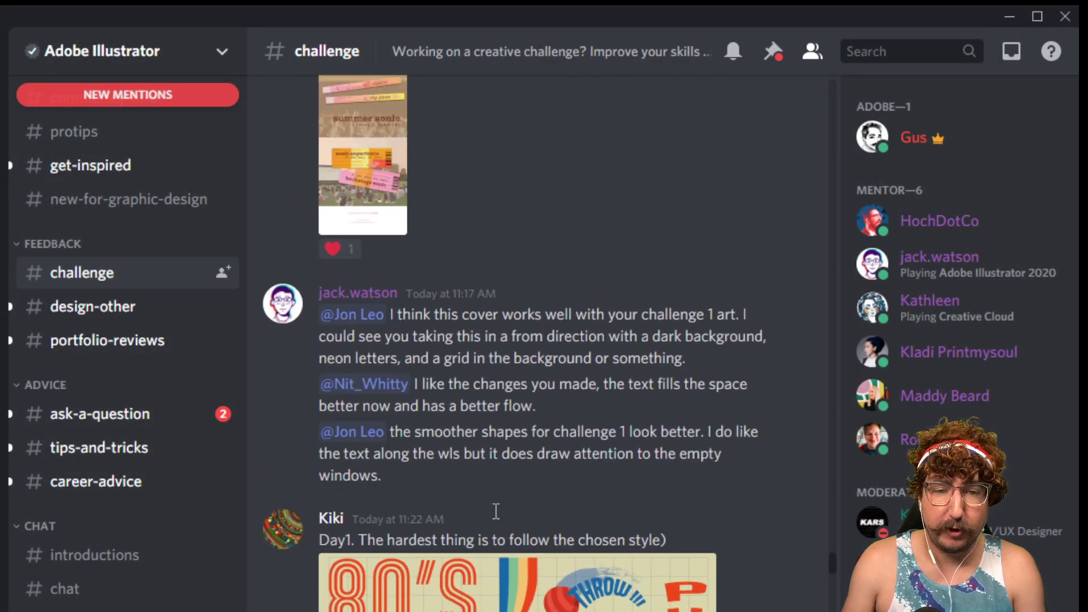
scroll(496, 511, up, 20)
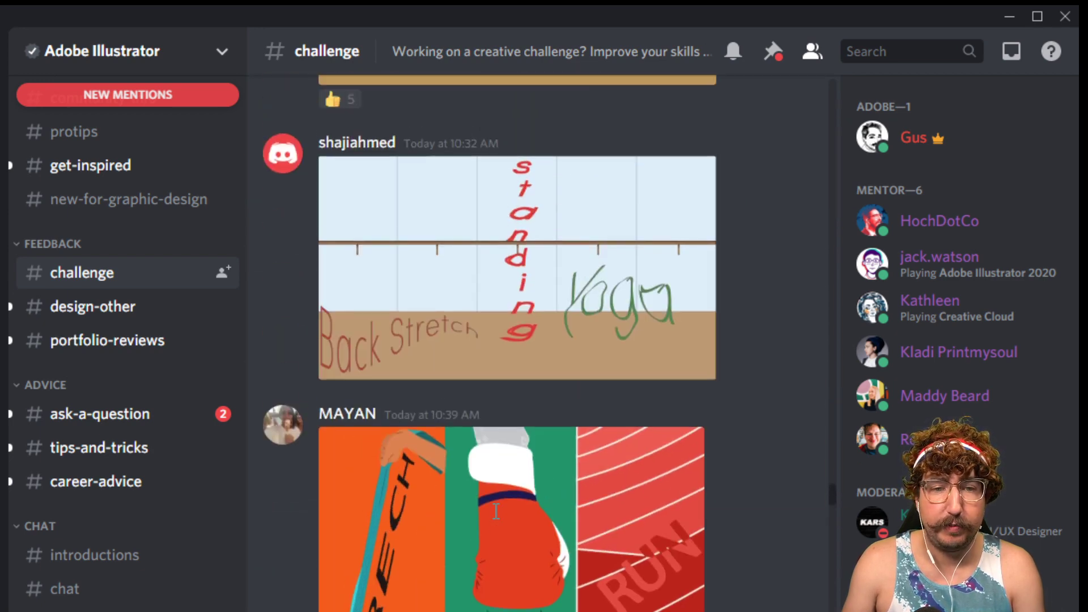
scroll(496, 512, up, 4)
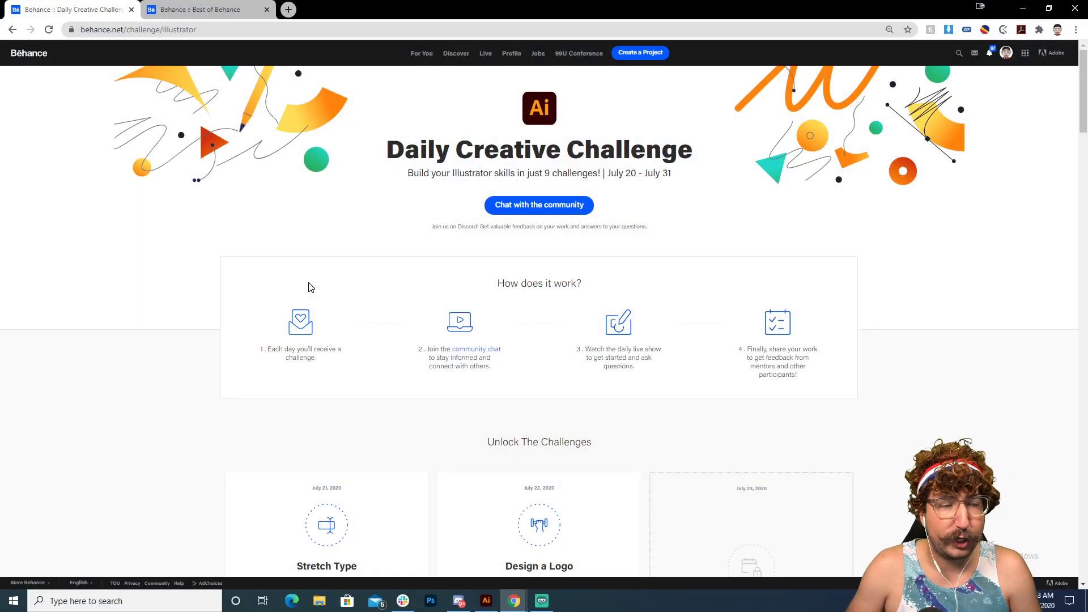
scroll(309, 288, down, 3)
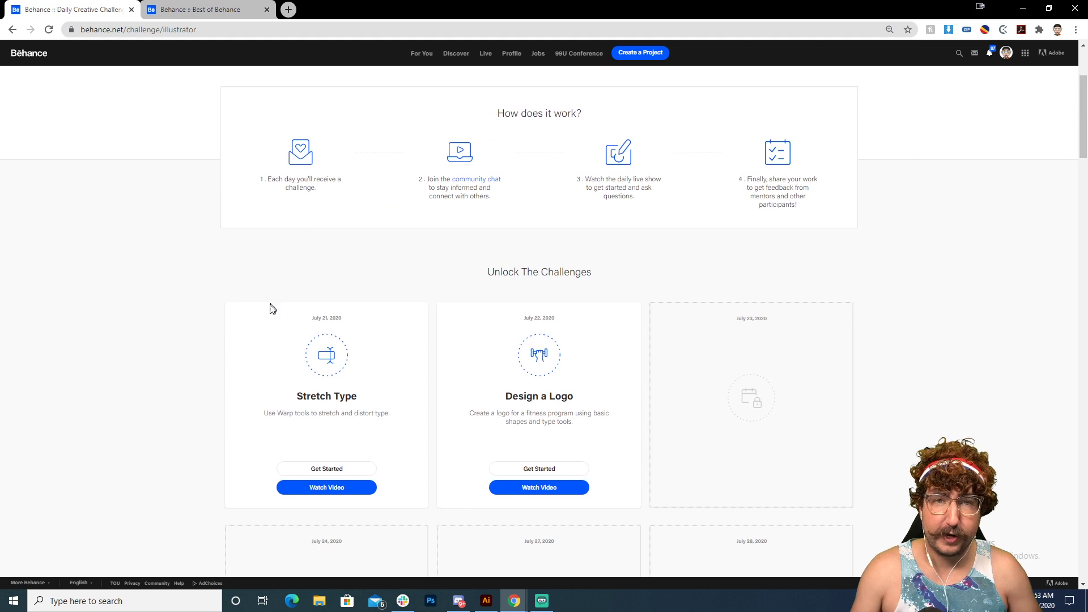
scroll(275, 311, up, 3)
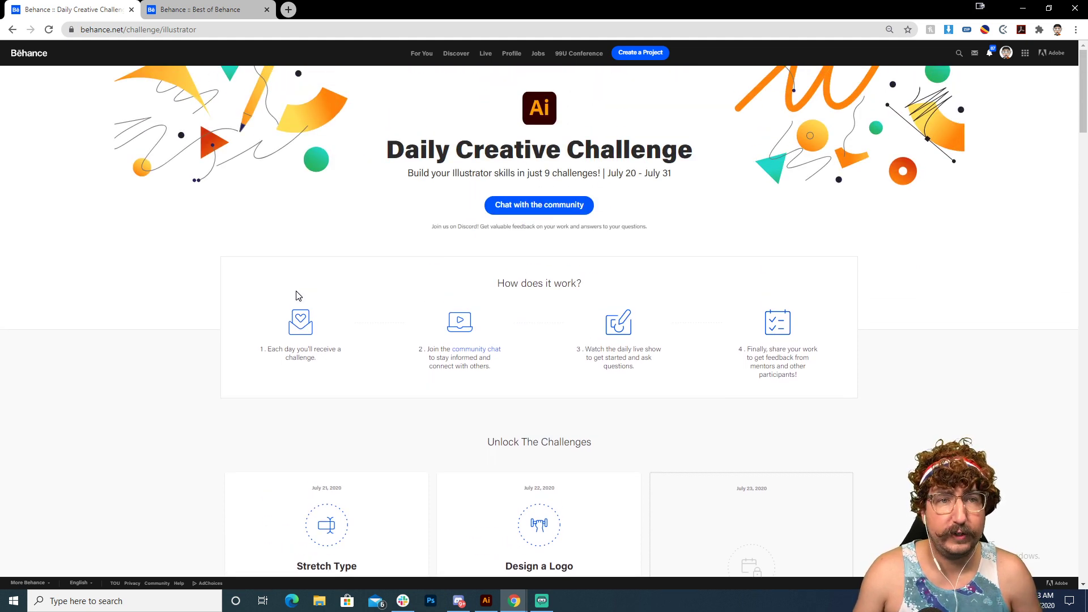